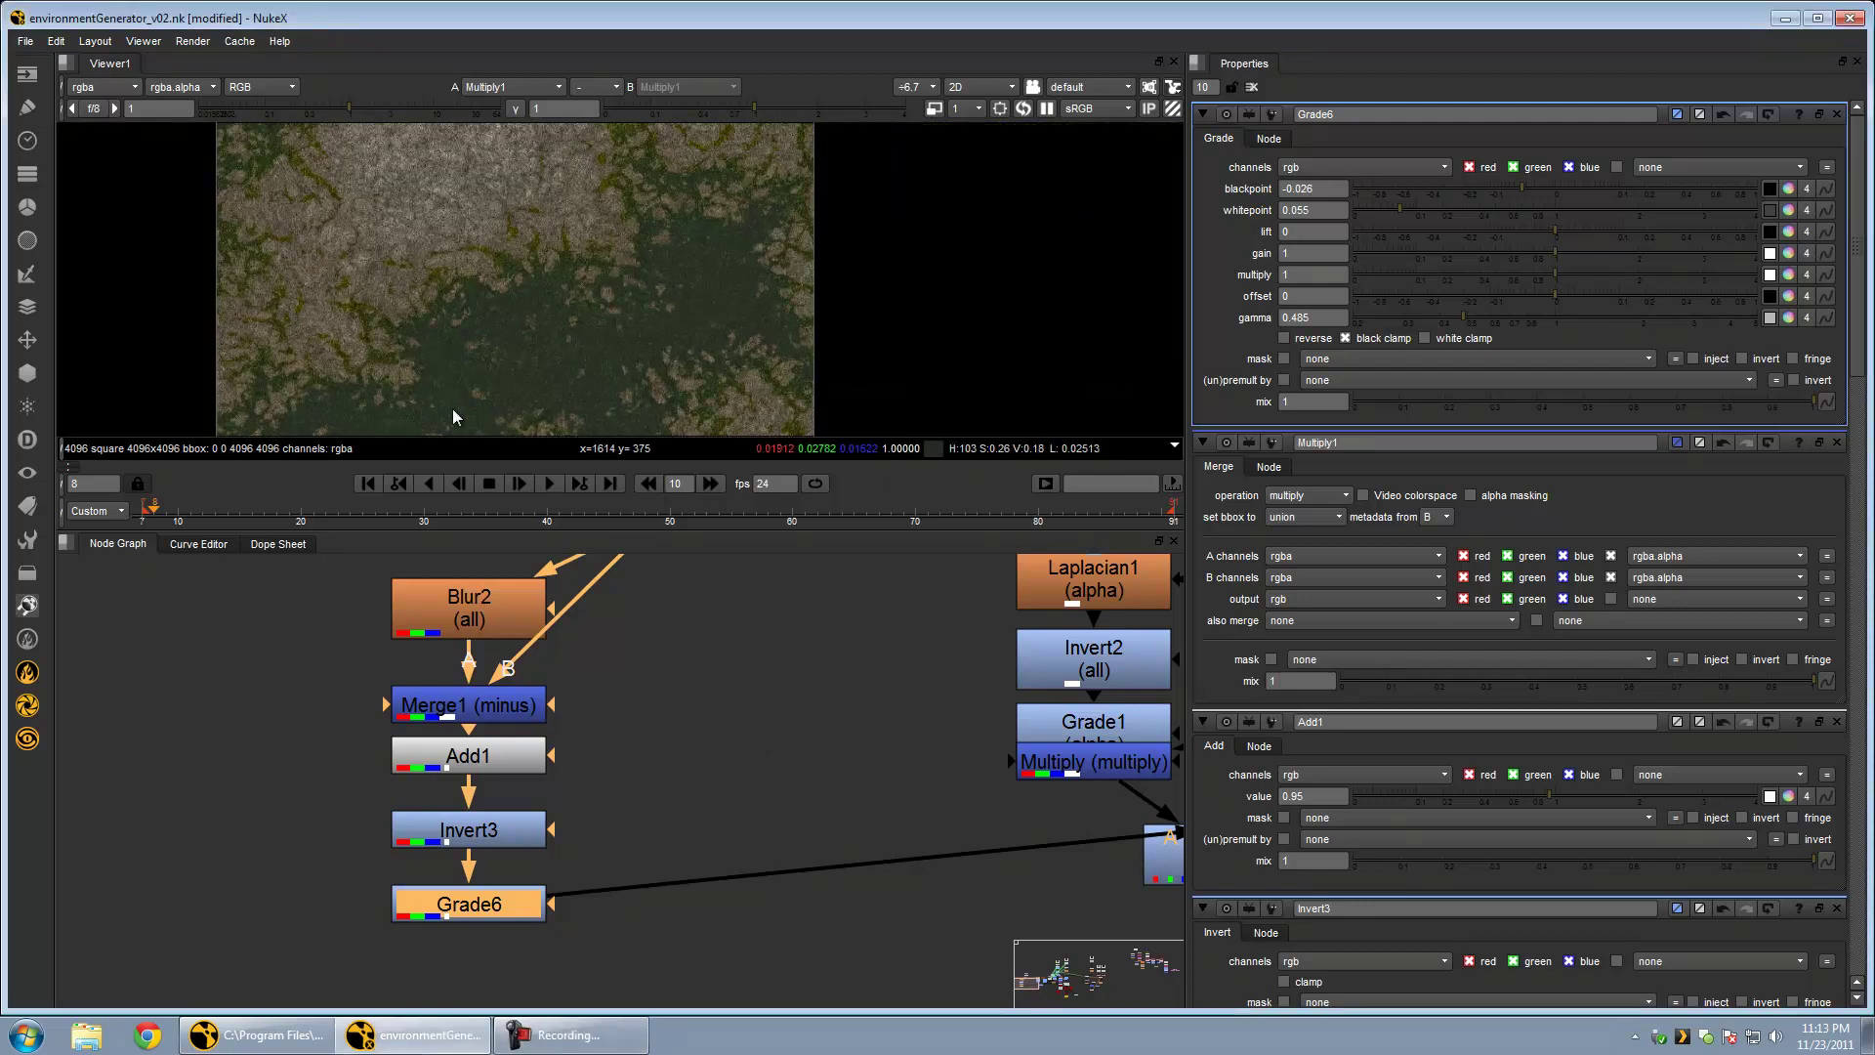
Examine the multiplied terrain texture up close and survey the node graph that builds it
{"action": "scroll", "coordinate": [577, 264], "scroll_direction": "up", "scroll_amount": 8}
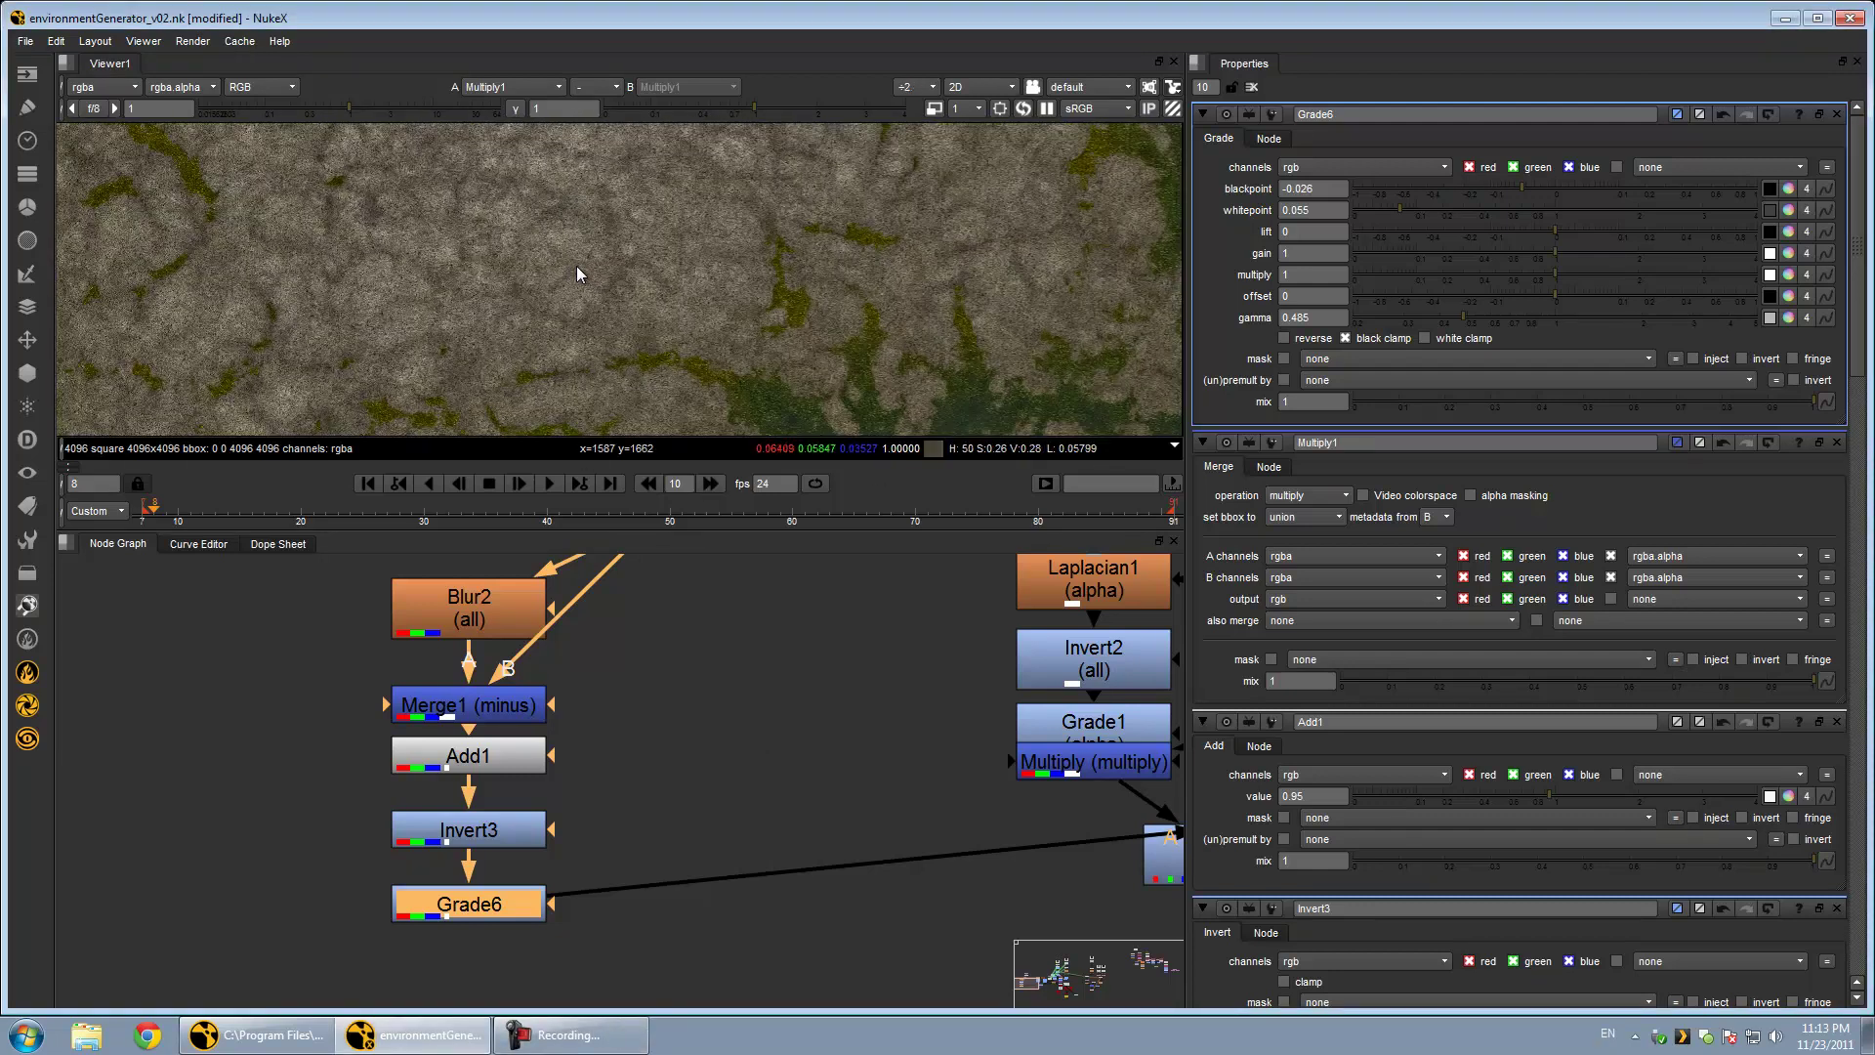
{"action": "scroll", "coordinate": [800, 672], "scroll_direction": "down", "scroll_amount": 8}
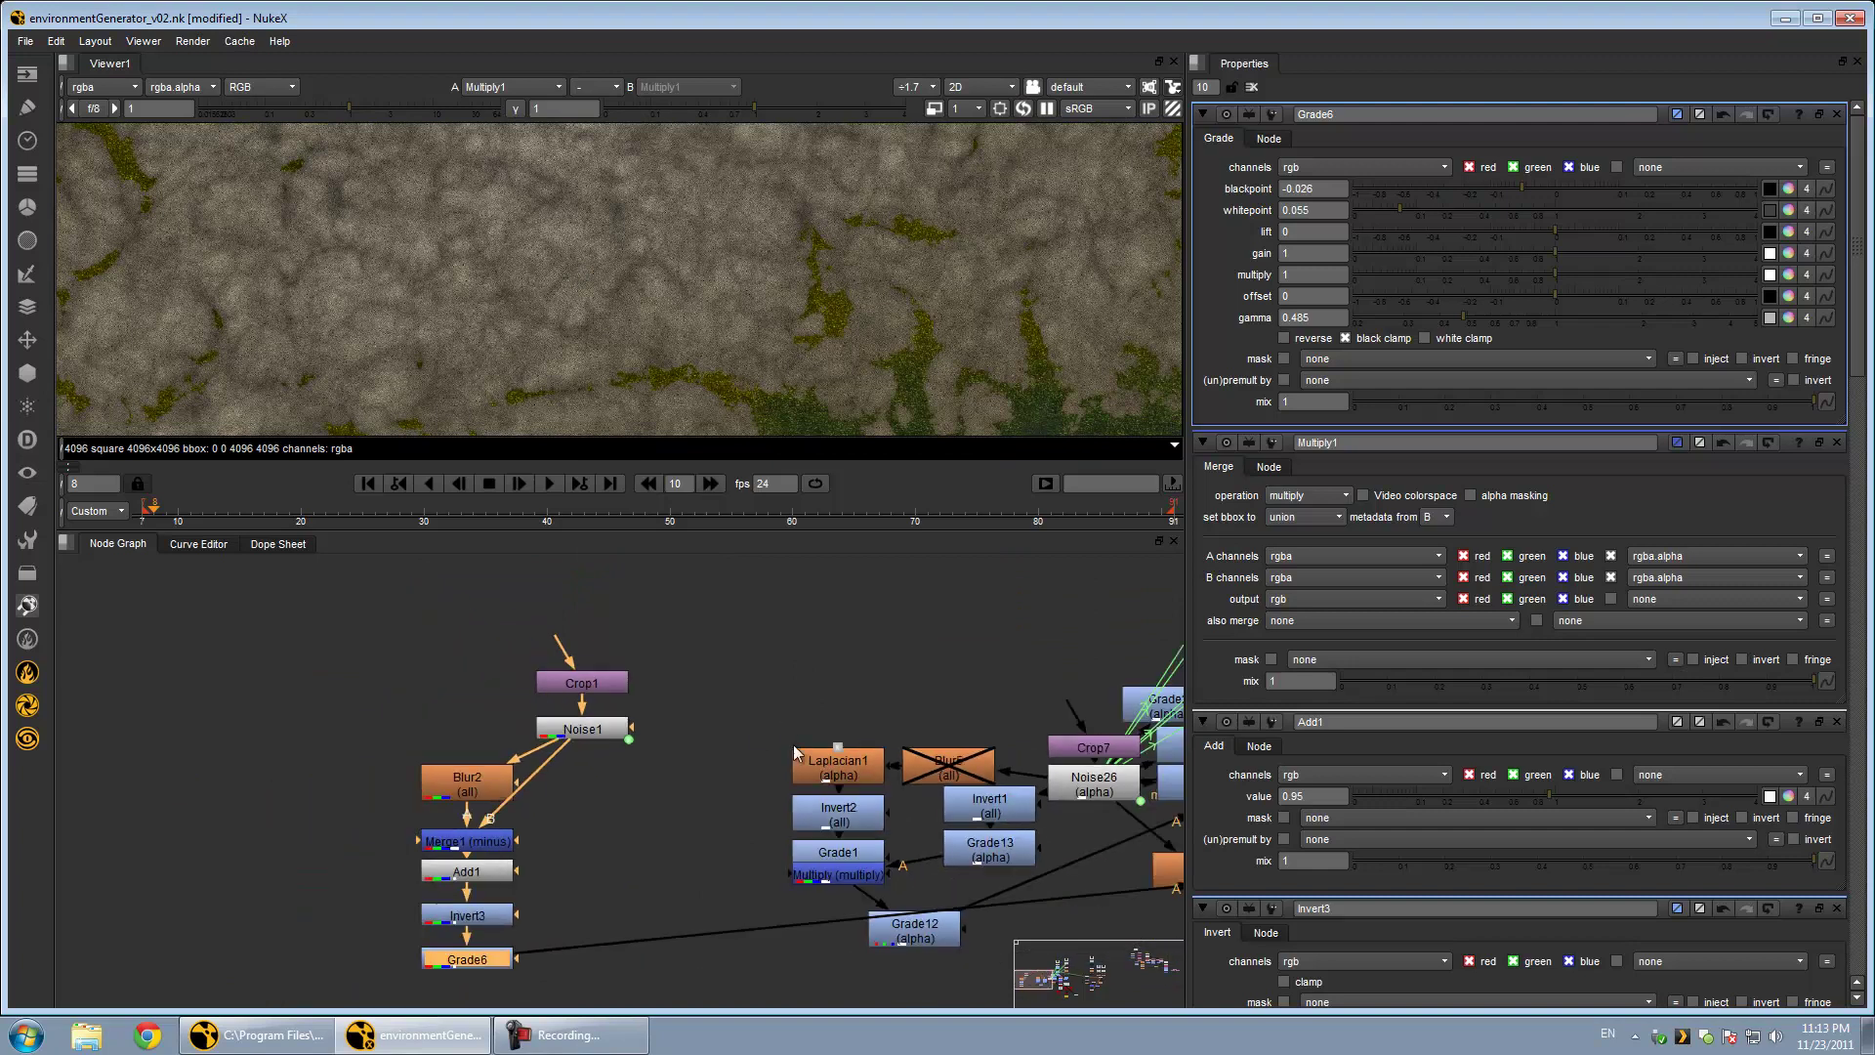
{"action": "scroll", "coordinate": [703, 830], "scroll_direction": "down", "scroll_amount": 2}
{"action": "middle_click_drag", "start_coordinate": [1050, 576], "coordinate": [624, 779]}
{"action": "scroll", "coordinate": [975, 758], "scroll_direction": "down", "scroll_amount": 3}
{"action": "scroll", "coordinate": [811, 781], "scroll_direction": "up", "scroll_amount": 5}
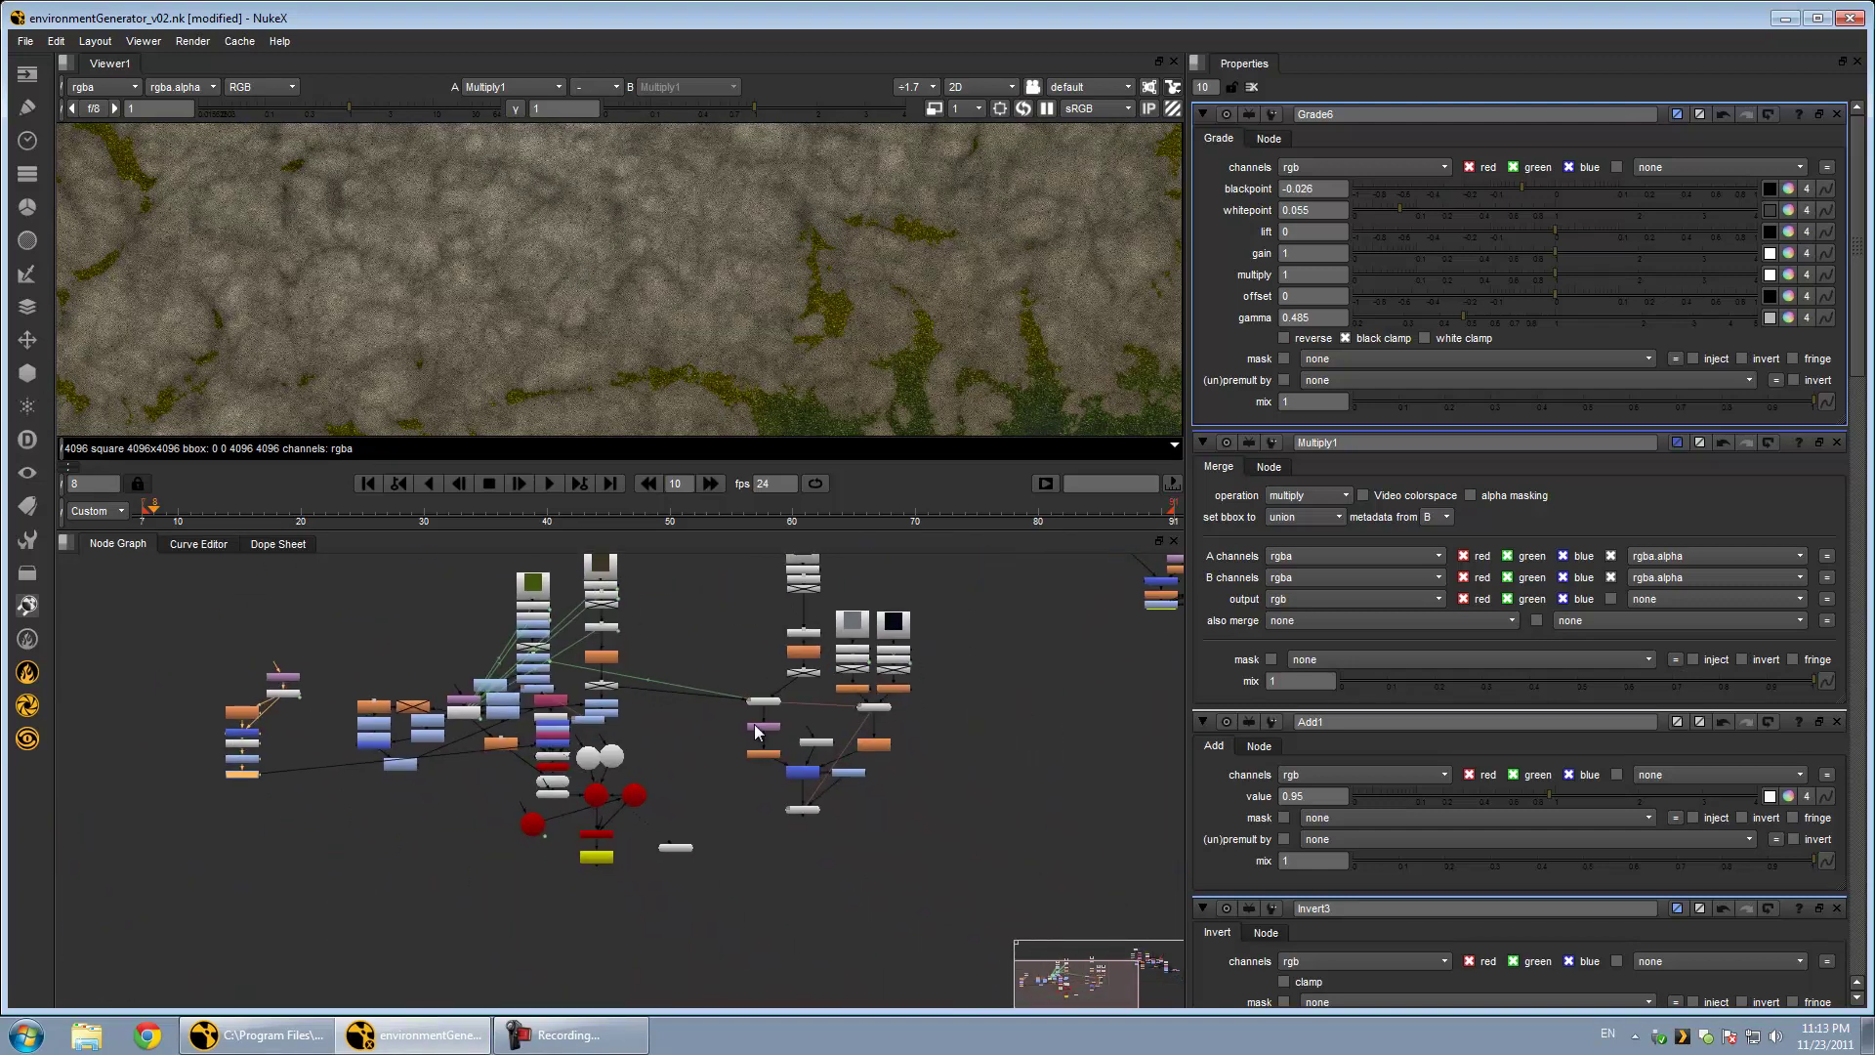
{"action": "middle_click_drag", "start_coordinate": [674, 718], "coordinate": [1119, 786]}
{"action": "scroll", "coordinate": [728, 398], "scroll_direction": "down", "scroll_amount": 5}
{"action": "middle_click_drag", "start_coordinate": [735, 348], "coordinate": [695, 150]}
{"action": "scroll", "coordinate": [677, 246], "scroll_direction": "up", "scroll_amount": 6}
{"action": "scroll", "coordinate": [677, 247], "scroll_direction": "down", "scroll_amount": 6}
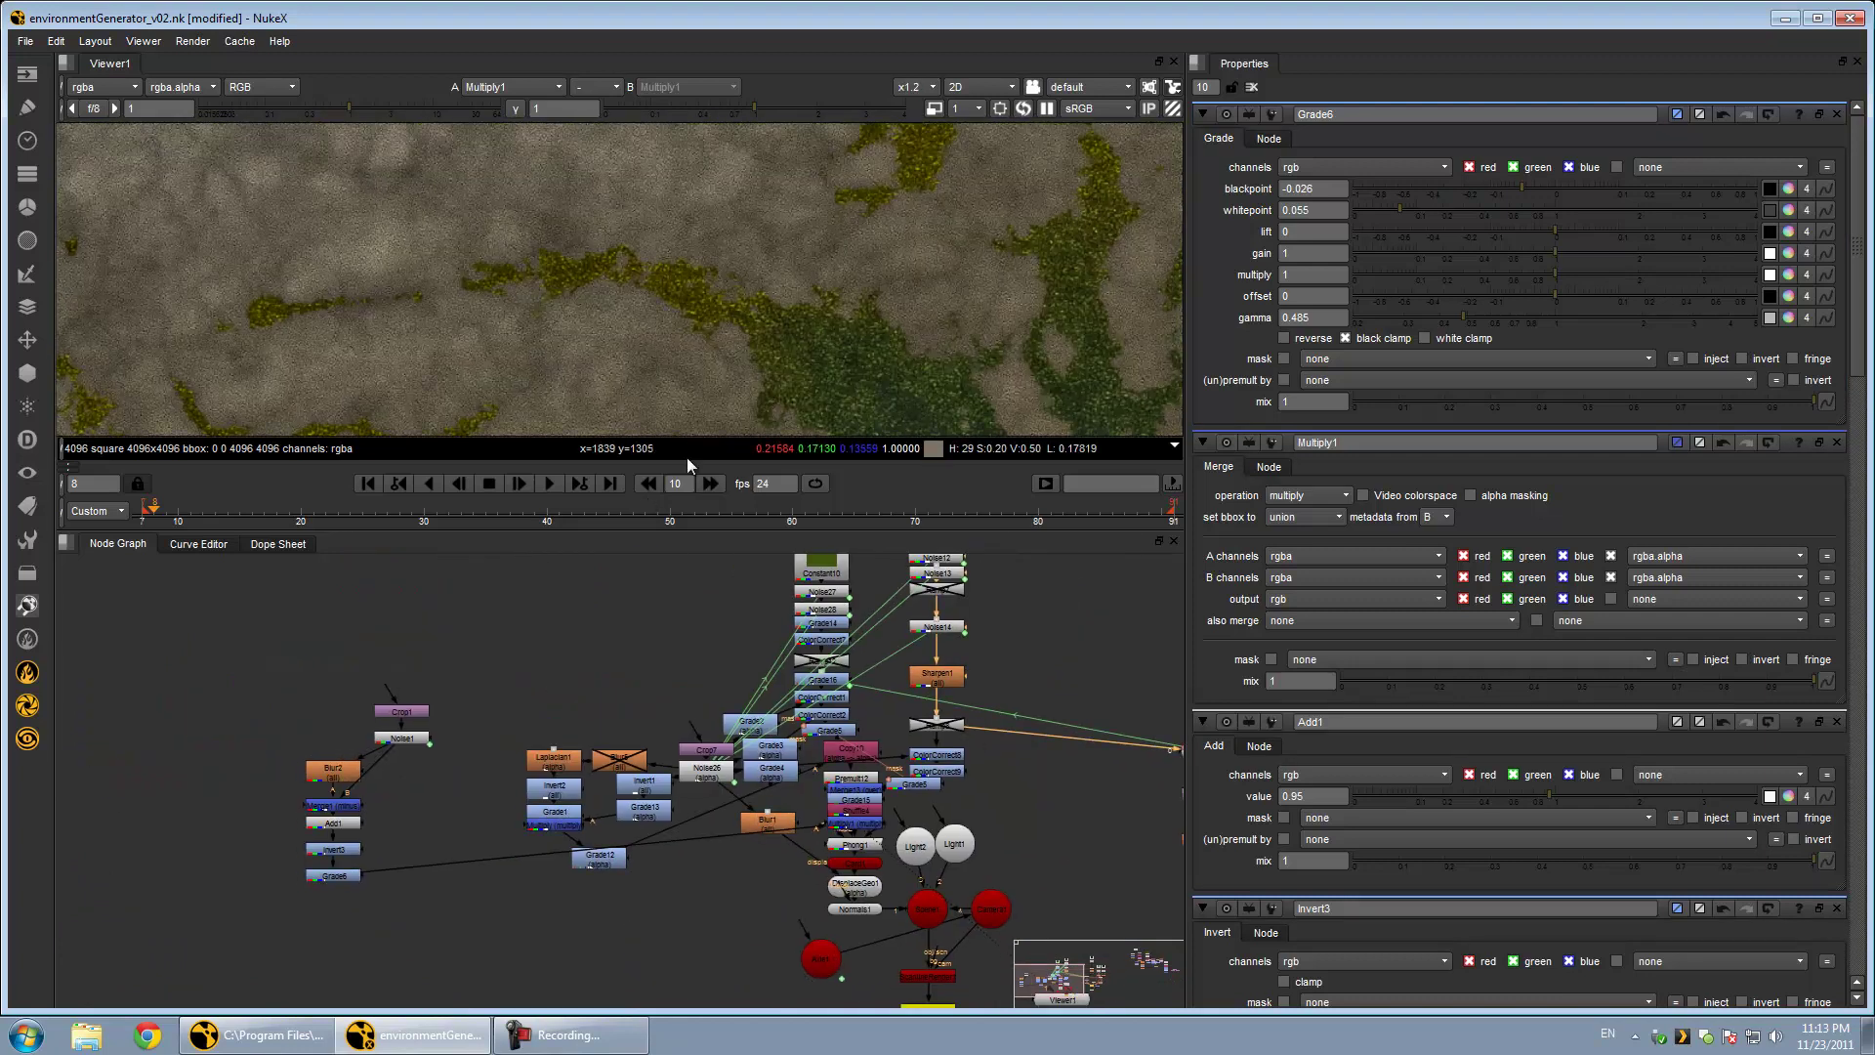
View the Keymix2 output and inspect the lower ground area of the image
{"action": "middle_click_drag", "start_coordinate": [852, 834], "coordinate": [459, 718]}
{"action": "key", "text": "1"}
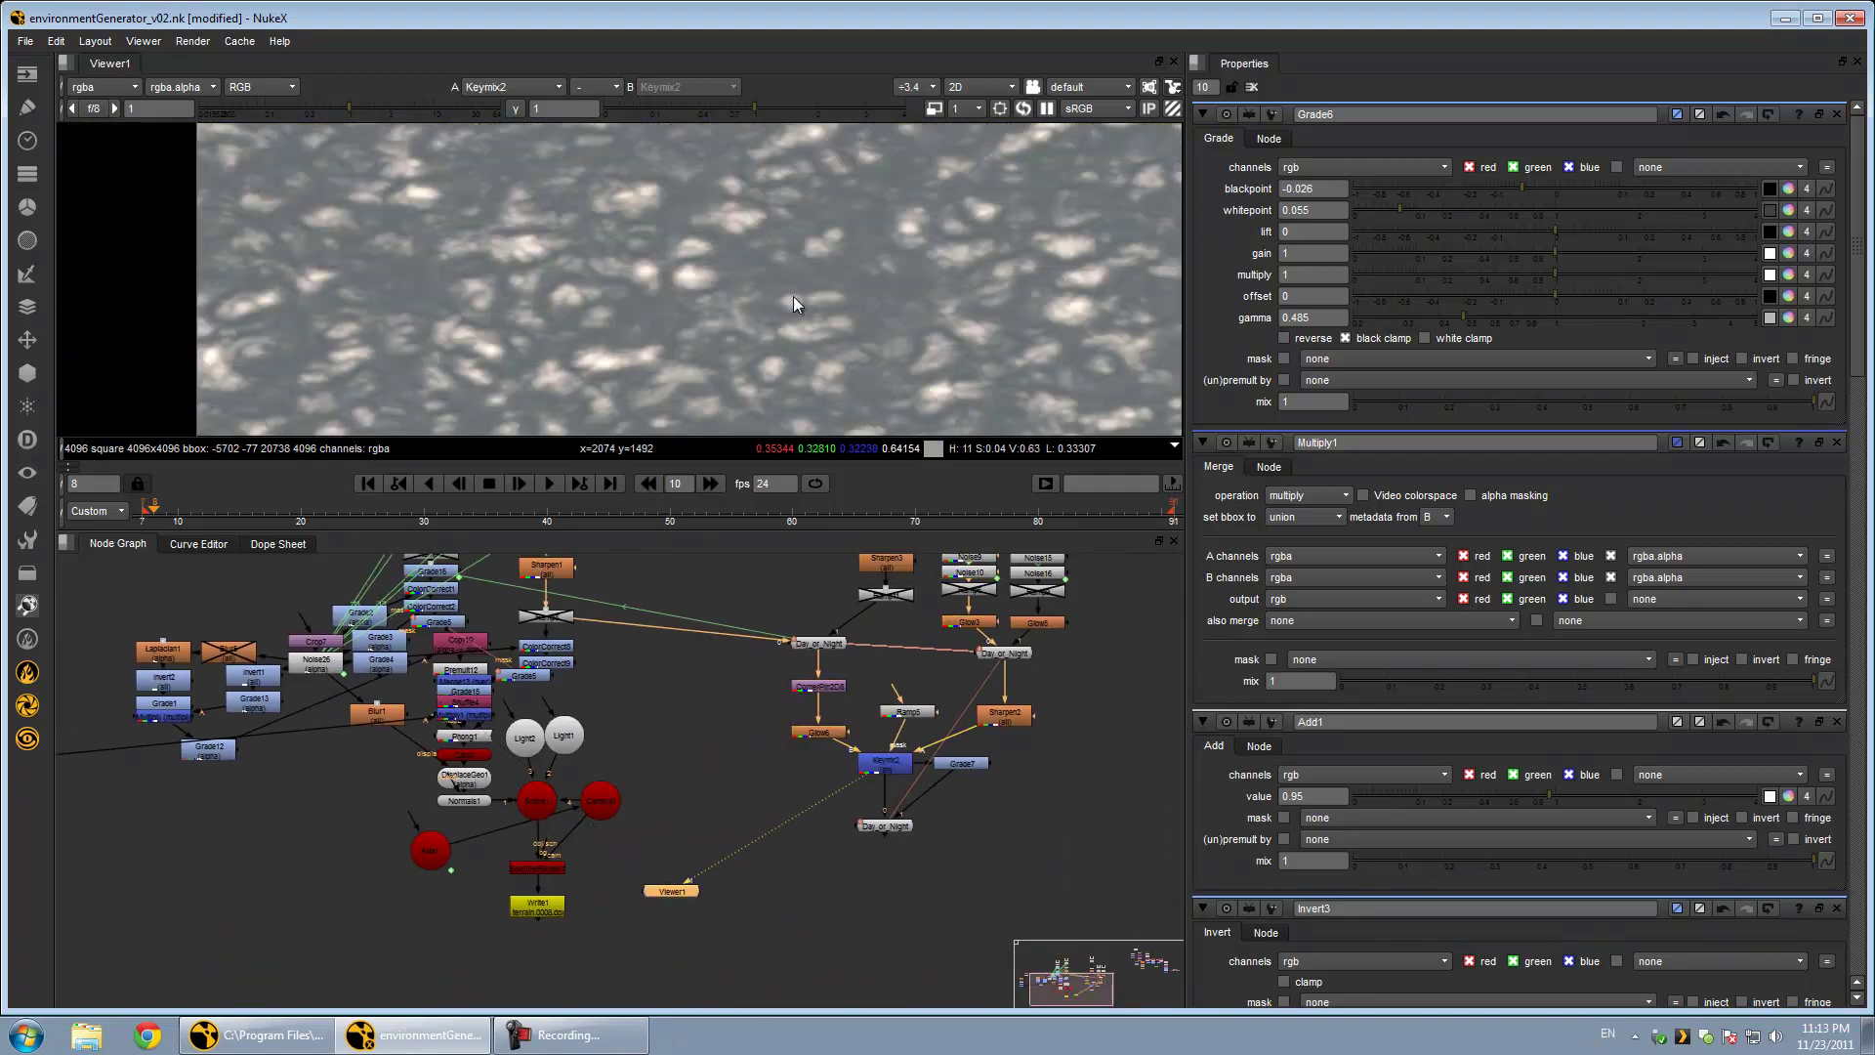
{"action": "scroll", "coordinate": [793, 296], "scroll_direction": "down", "scroll_amount": 5}
{"action": "key", "text": "Tab"}
{"action": "left_click", "coordinate": [793, 296]}
{"action": "key", "text": "Tab"}
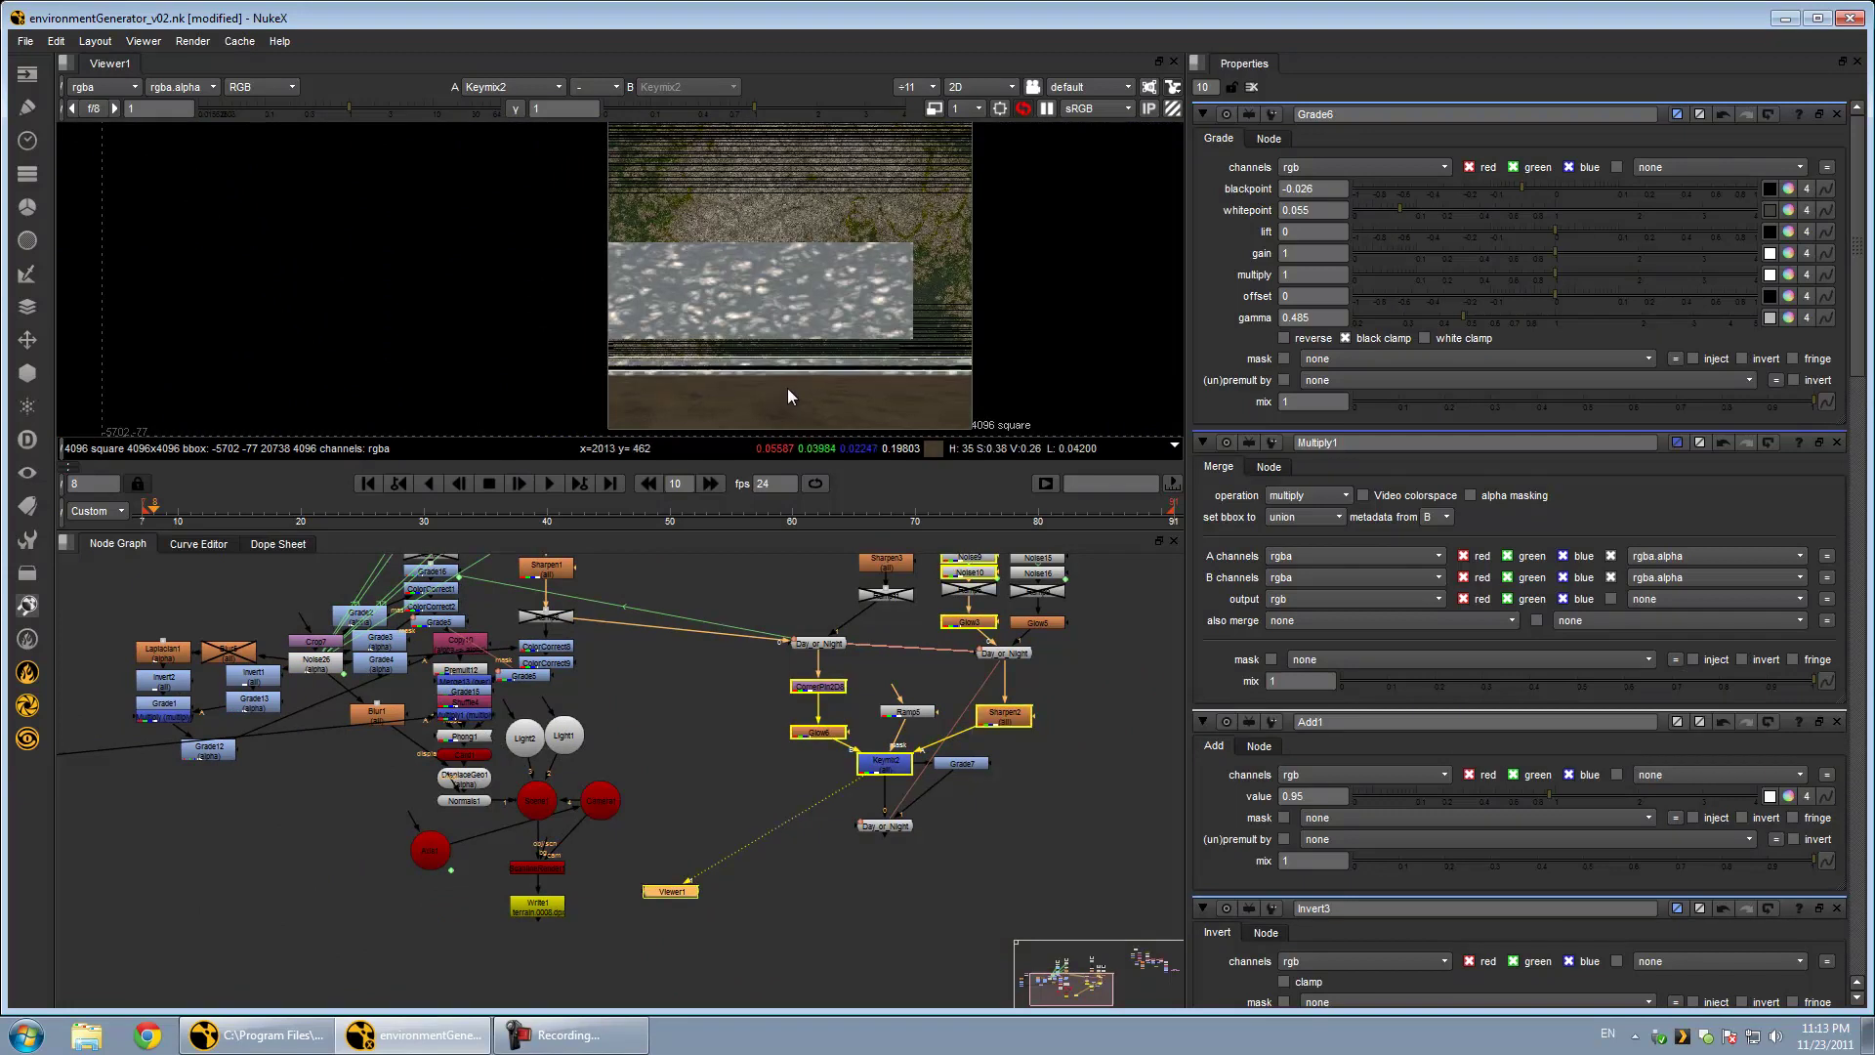
{"action": "scroll", "coordinate": [788, 389], "scroll_direction": "up", "scroll_amount": 3}
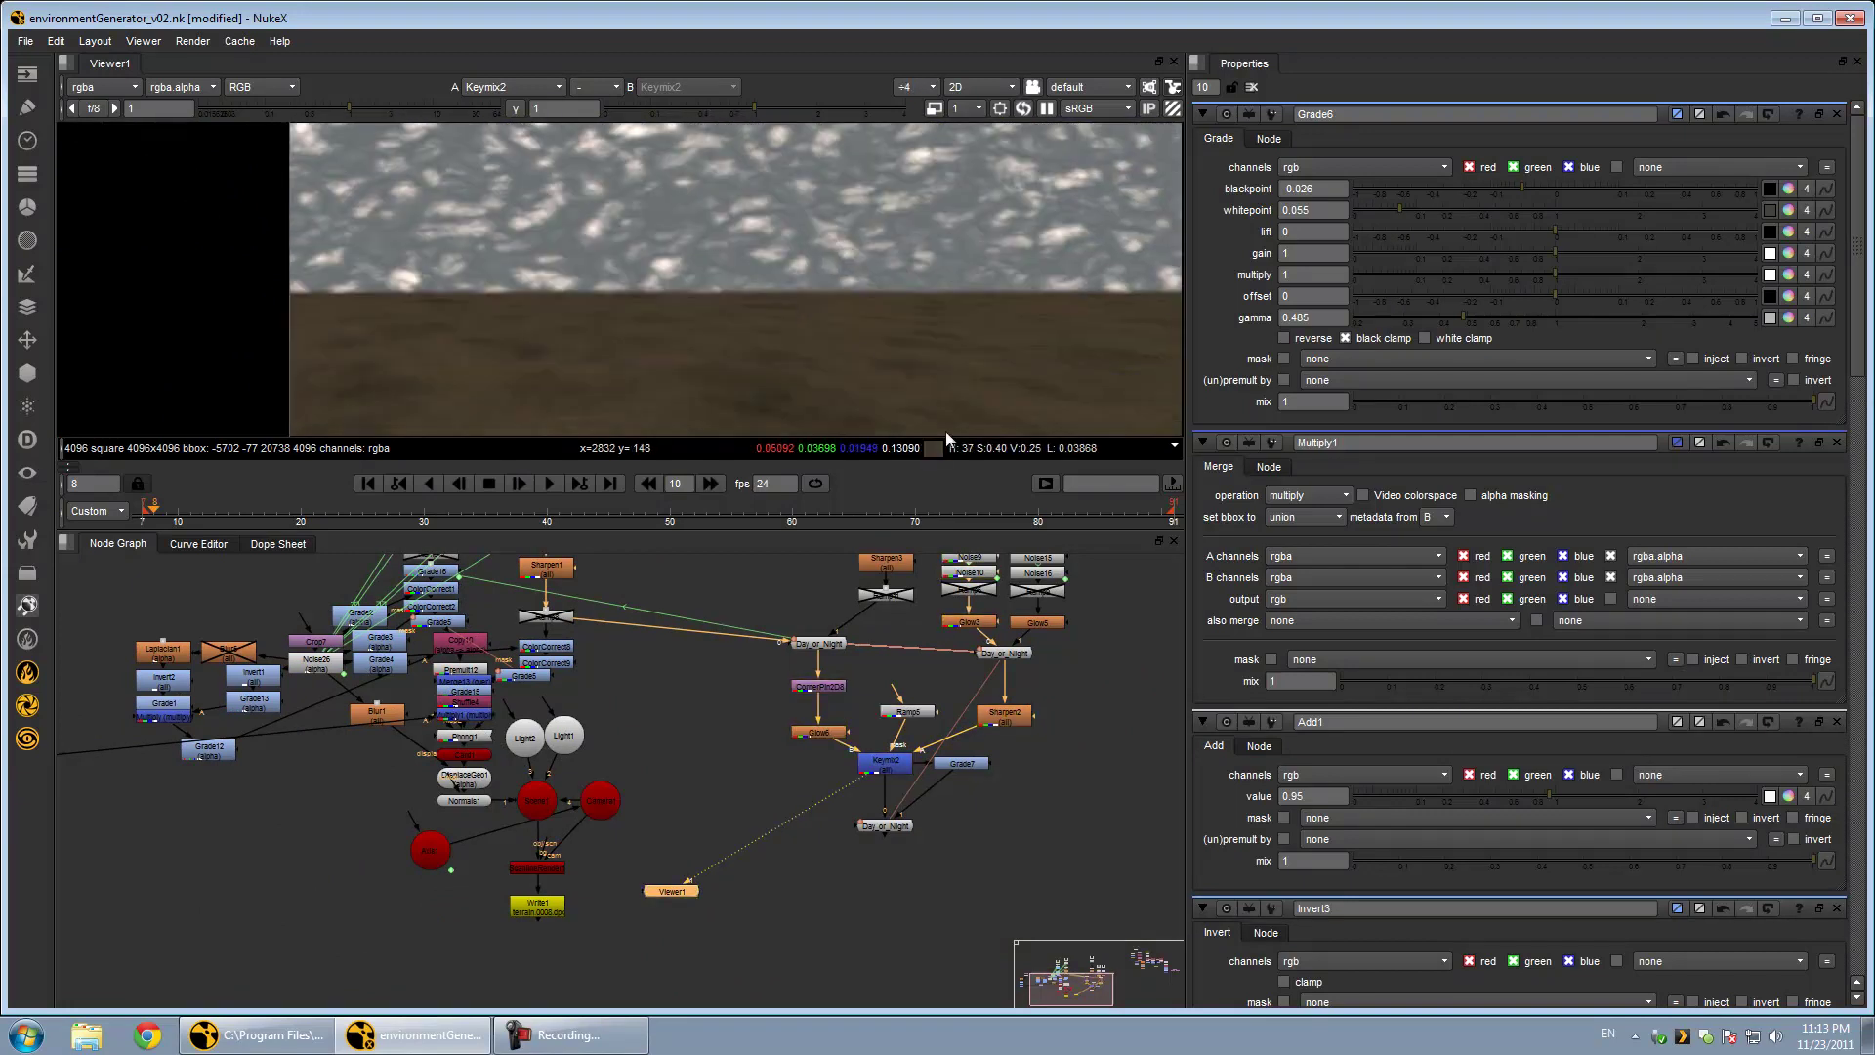
Open the Day_or_Night switch that feeds the corner-pinned ground branch and set its which value to 1
{"action": "middle_click_drag", "start_coordinate": [803, 719], "coordinate": [689, 931]}
{"action": "scroll", "coordinate": [841, 326], "scroll_direction": "down", "scroll_amount": 4}
{"action": "double_click", "coordinate": [751, 911]}
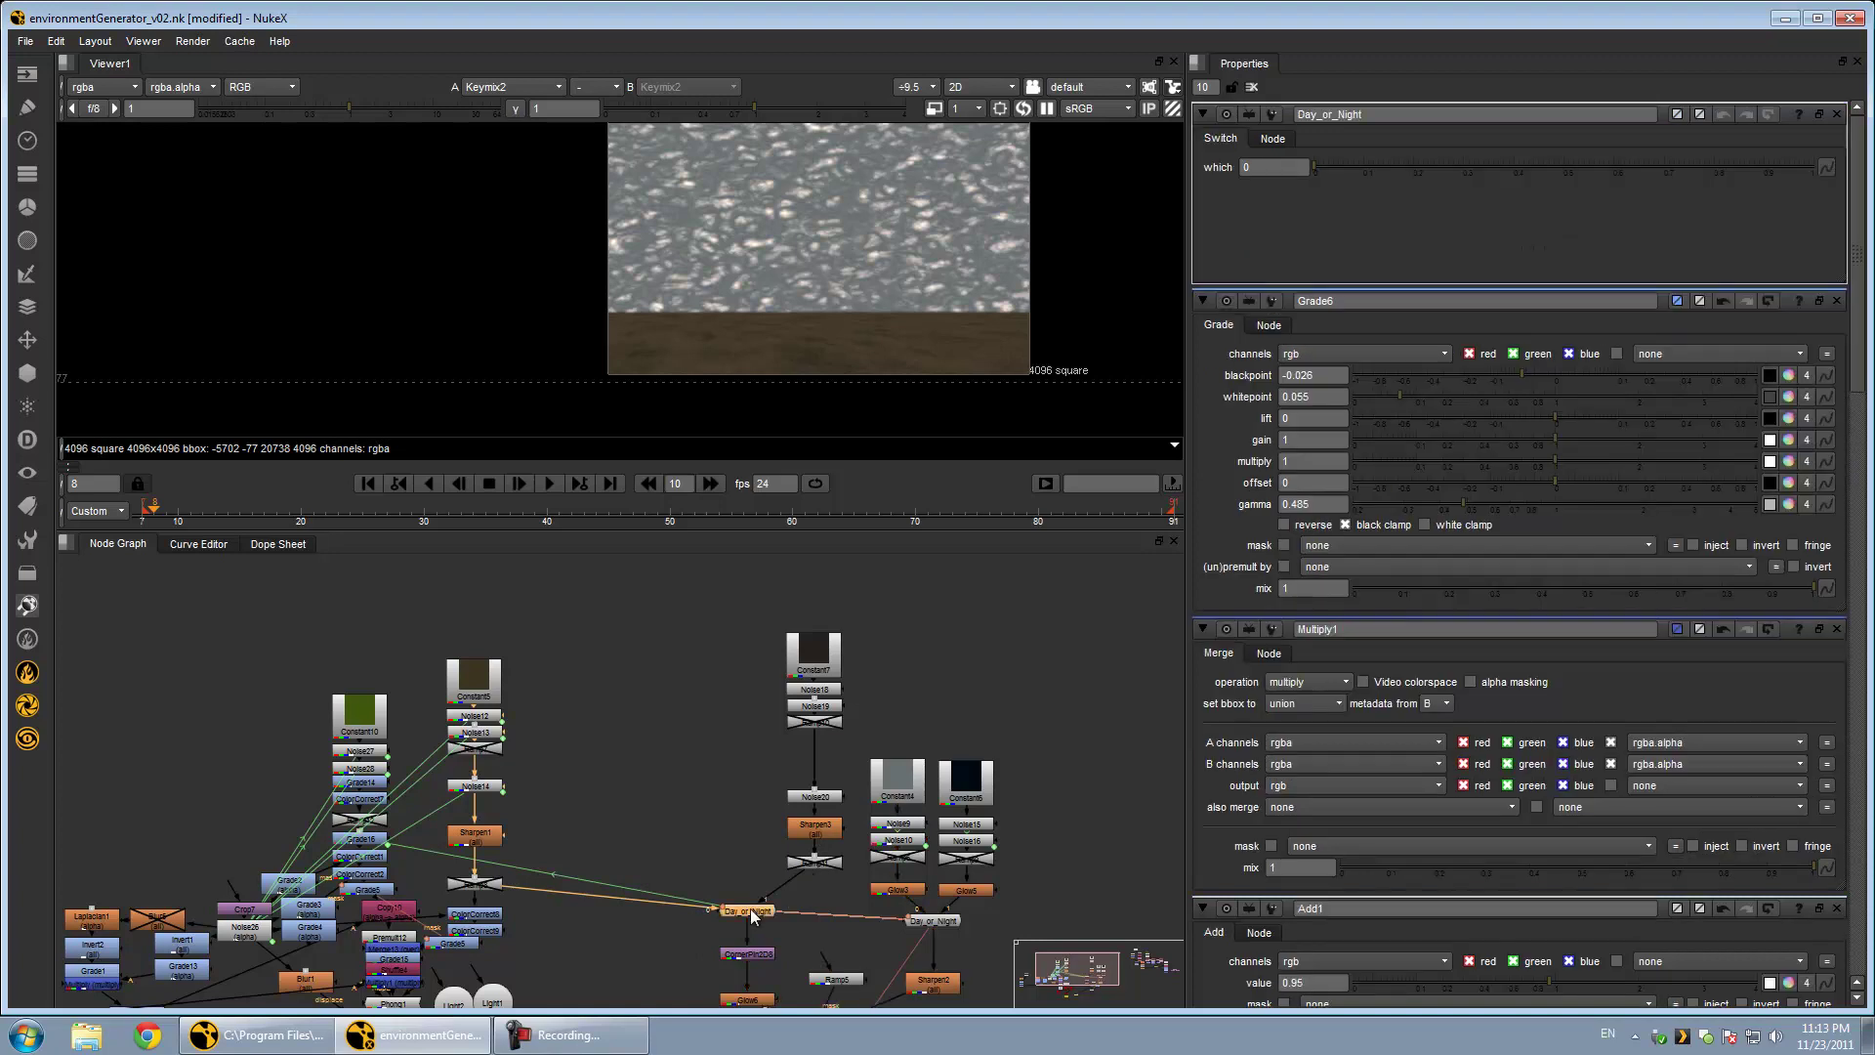
{"action": "left_click_drag", "start_coordinate": [1383, 158], "coordinate": [1865, 174]}
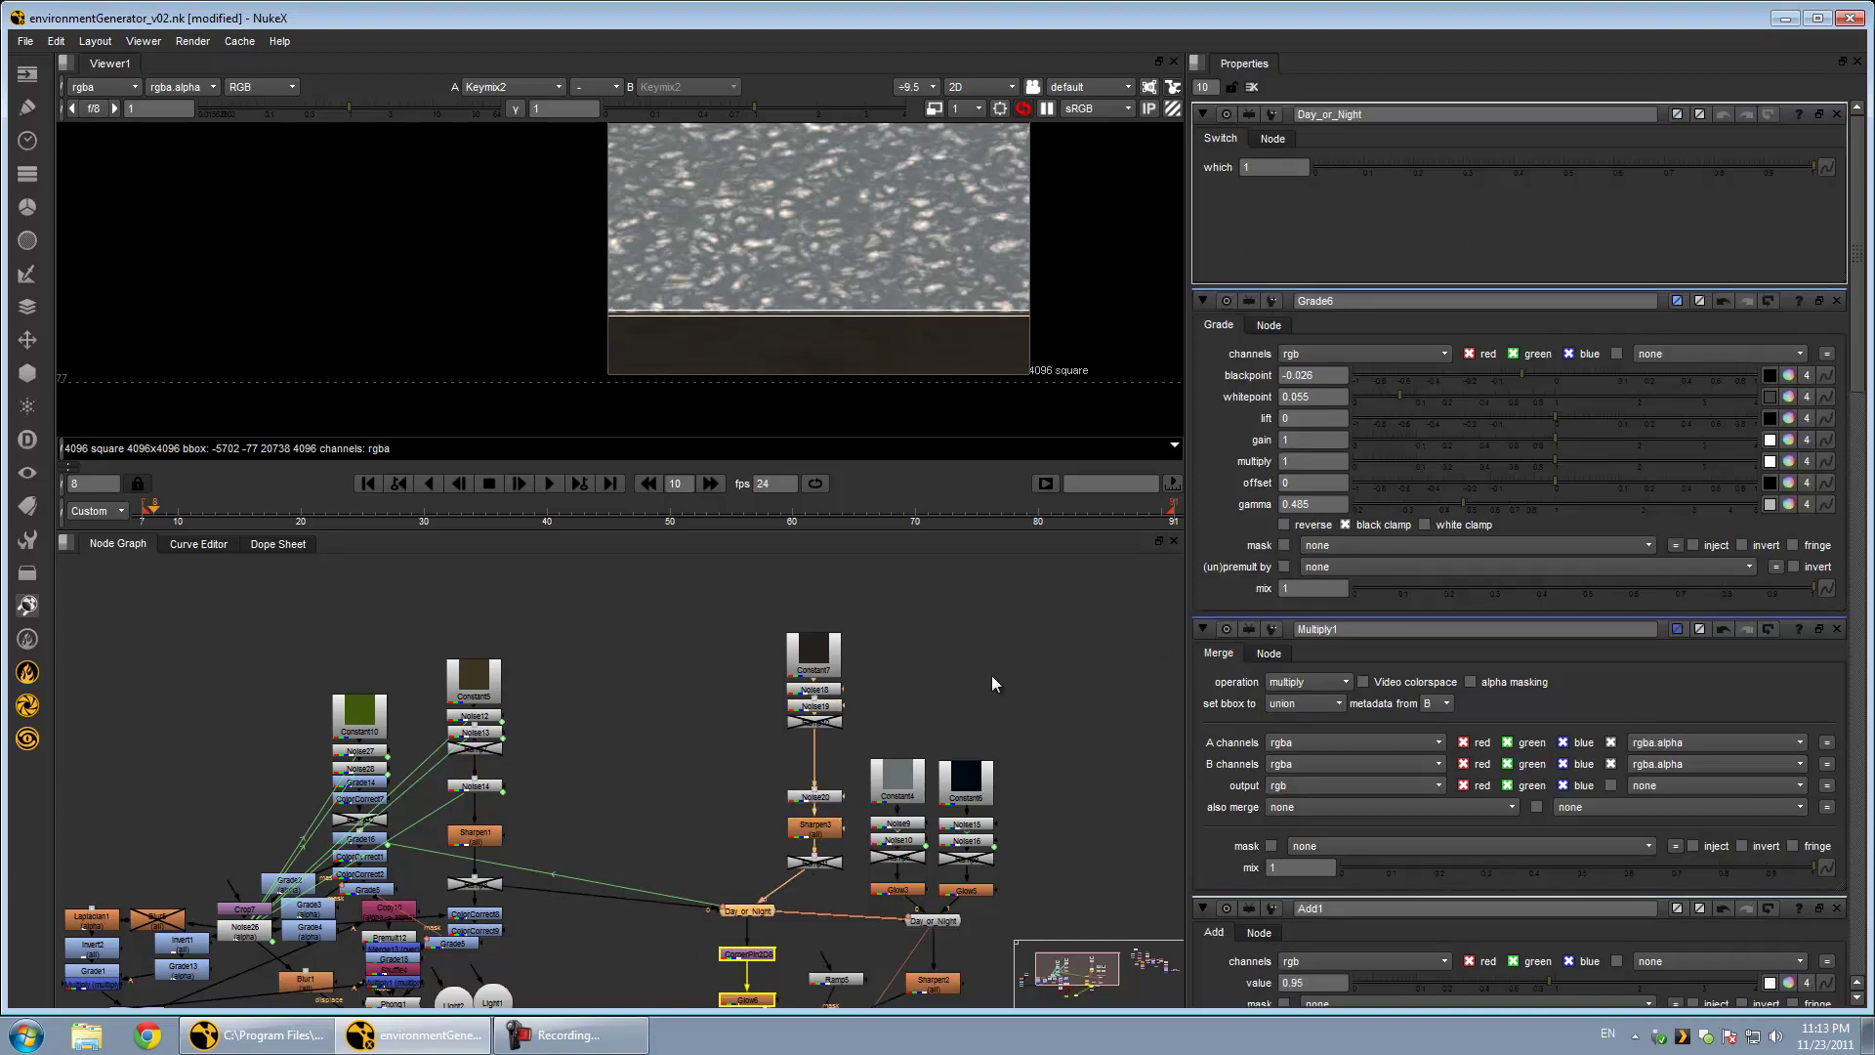
View the output of the dark Constant7 node that starts the night ground branch
{"action": "middle_click_drag", "start_coordinate": [593, 895], "coordinate": [819, 829]}
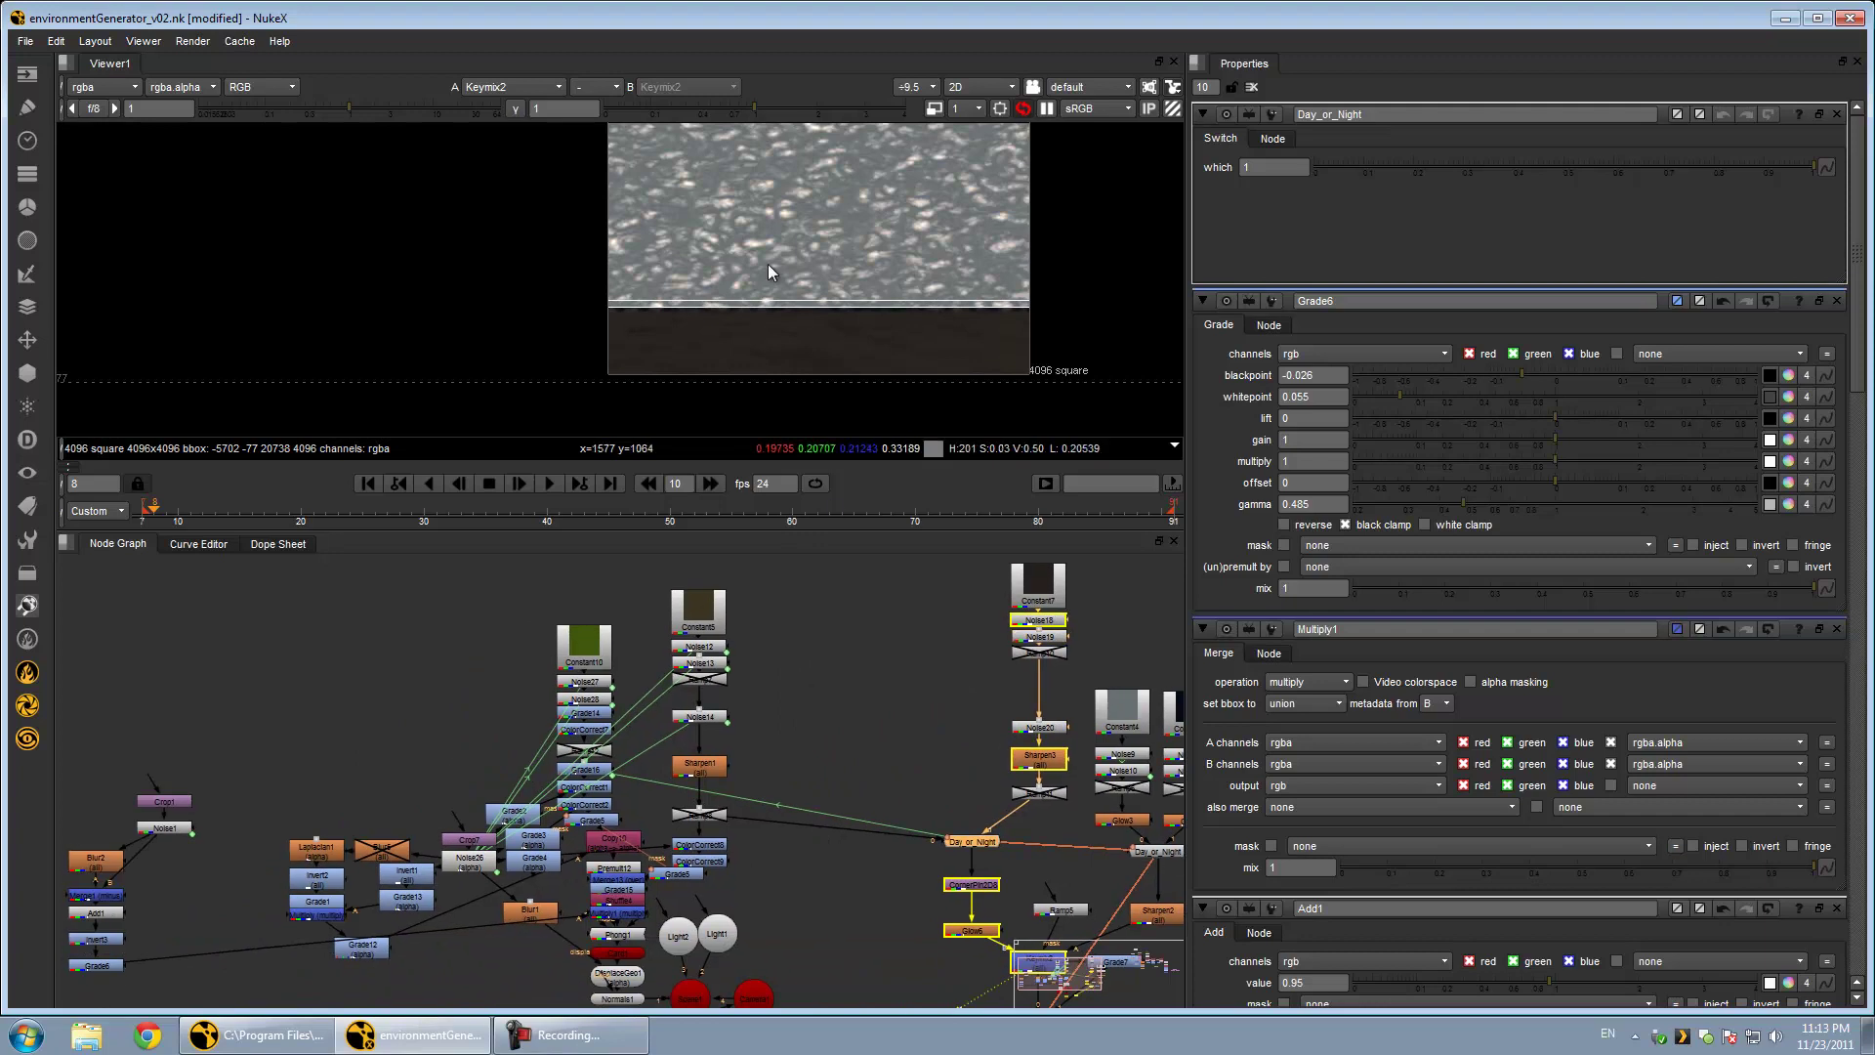
{"action": "middle_click_drag", "start_coordinate": [378, 756], "coordinate": [469, 720]}
{"action": "middle_click_drag", "start_coordinate": [932, 702], "coordinate": [793, 779]}
{"action": "left_click", "coordinate": [996, 597]}
{"action": "key", "text": "1"}
{"action": "scroll", "coordinate": [864, 275], "scroll_direction": "up", "scroll_amount": 3}
{"action": "middle_click_drag", "start_coordinate": [864, 275], "coordinate": [772, 435]}
{"action": "scroll", "coordinate": [828, 336], "scroll_direction": "down", "scroll_amount": 3}
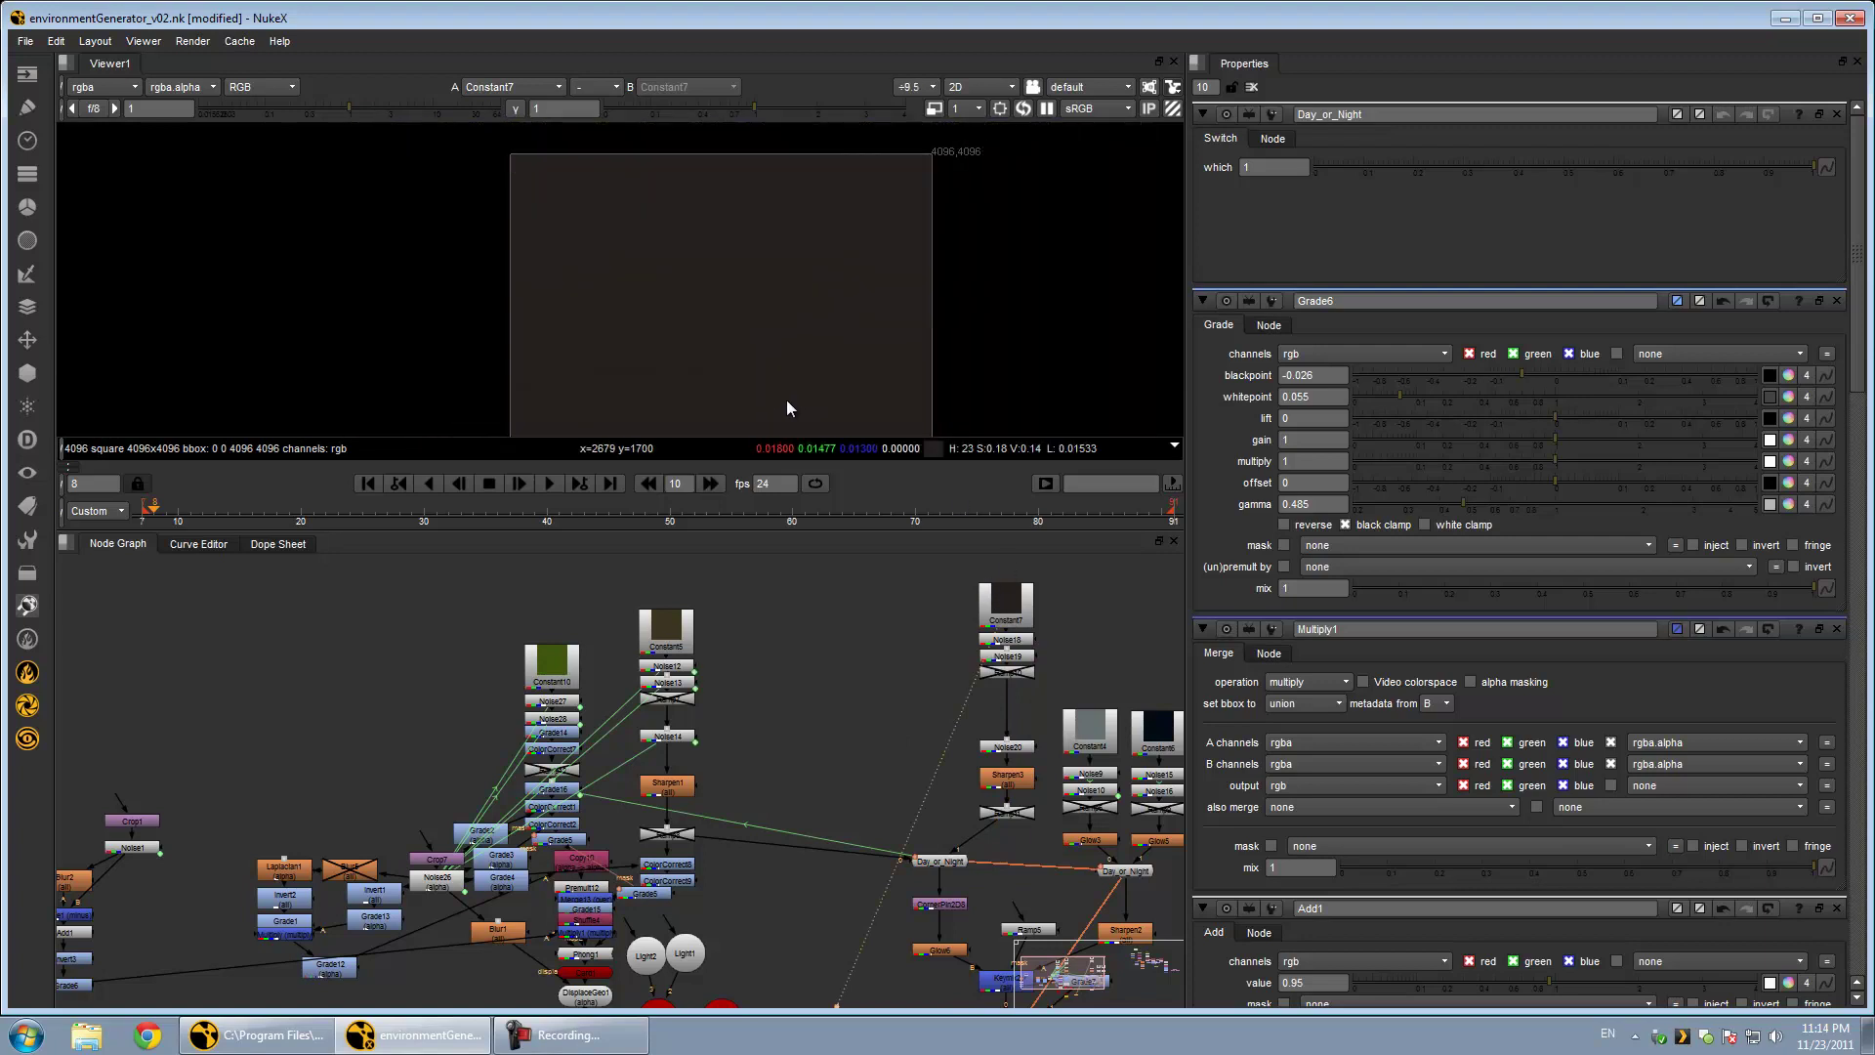
View the outputs of the noise nodes below Constant7 in turn, ending with Noise20
{"action": "scroll", "coordinate": [777, 338], "scroll_direction": "up", "scroll_amount": 1}
{"action": "left_click", "coordinate": [1007, 657]}
{"action": "key", "text": "1"}
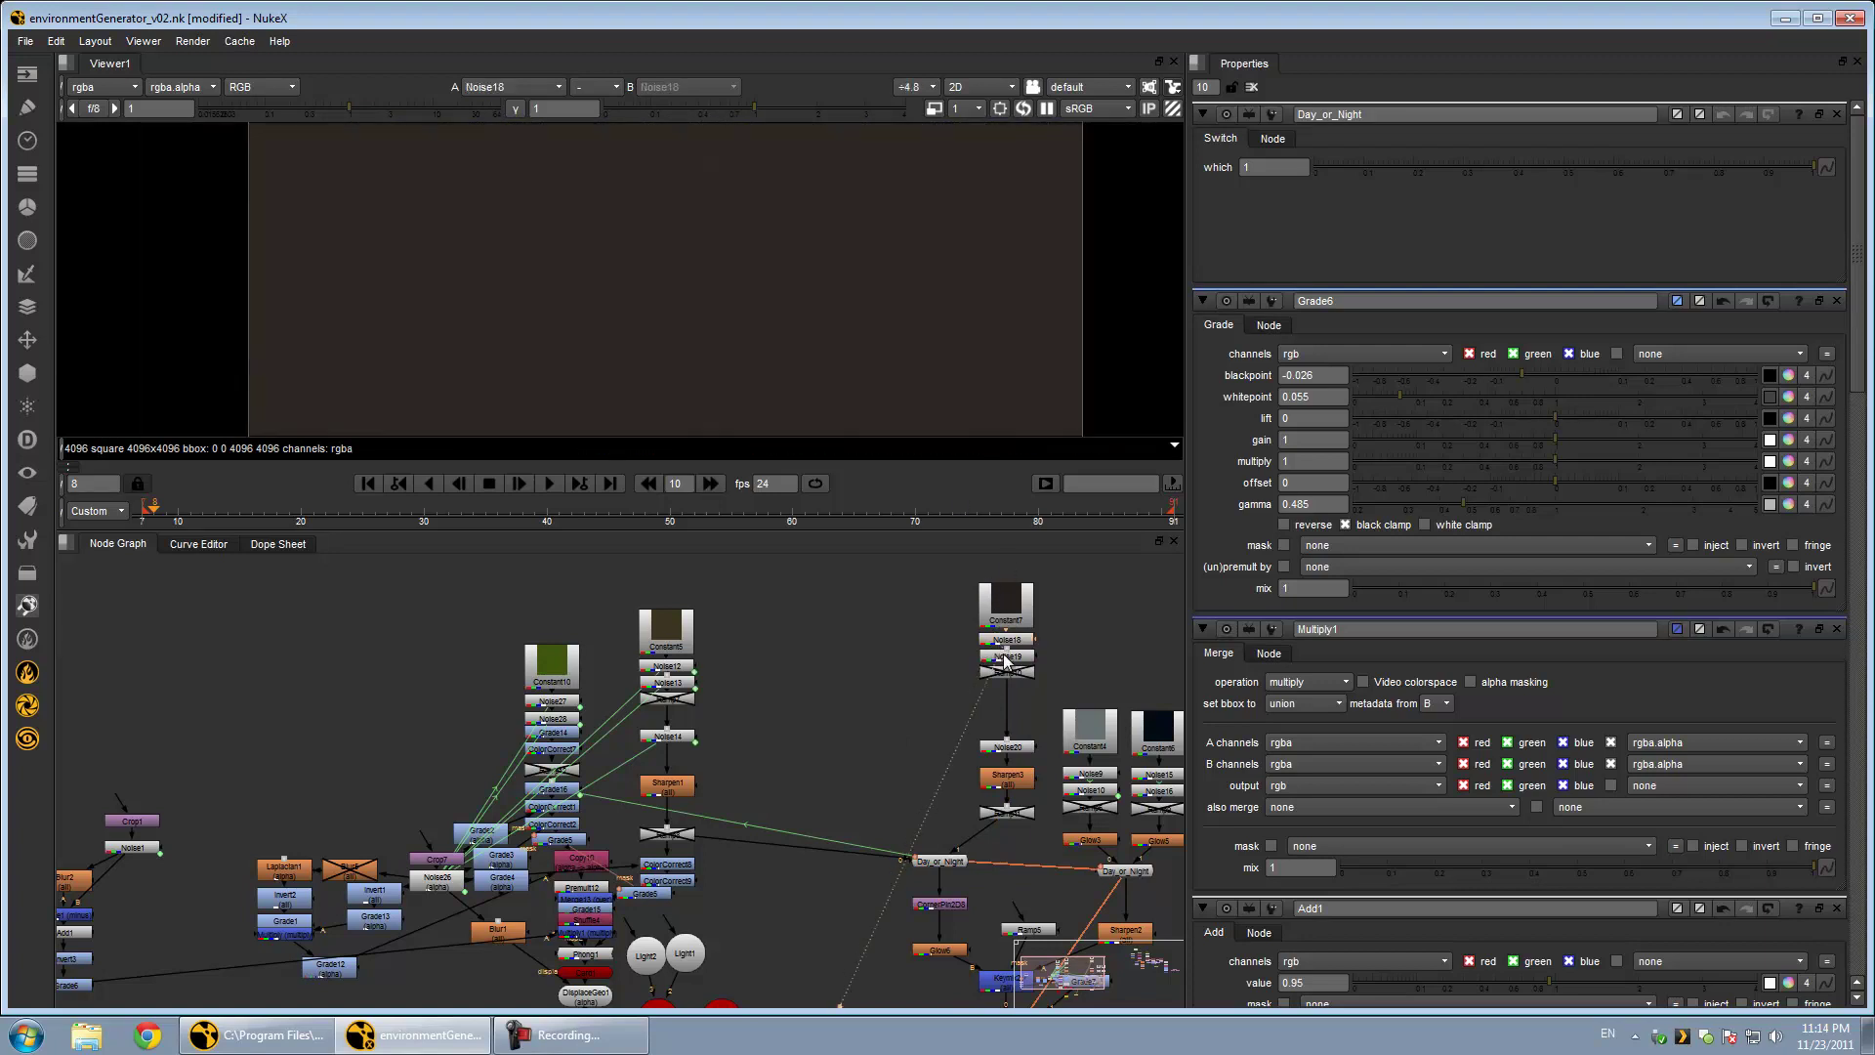
{"action": "left_click", "coordinate": [1026, 673]}
{"action": "key", "text": "1"}
{"action": "left_click", "coordinate": [1015, 750]}
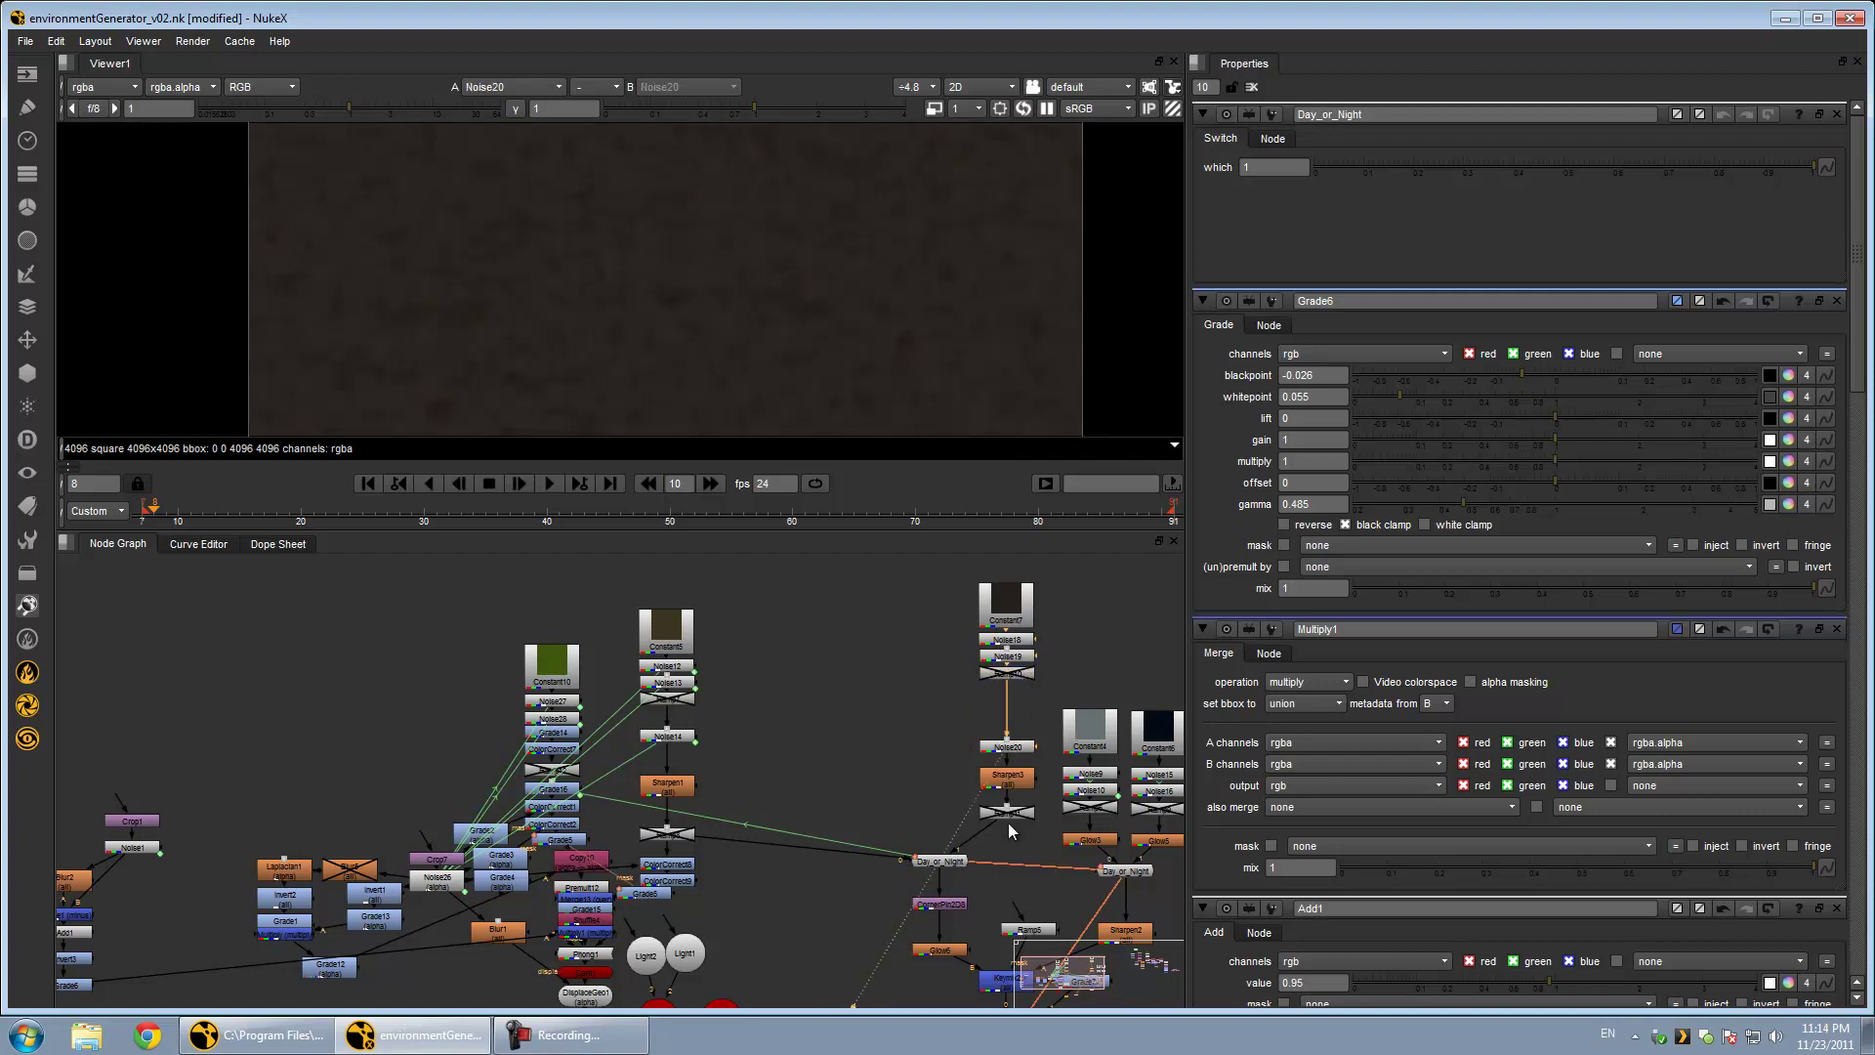
View the CornerPin2D8 output and inspect the lower part of the image
{"action": "left_click", "coordinate": [959, 906]}
{"action": "key", "text": "1"}
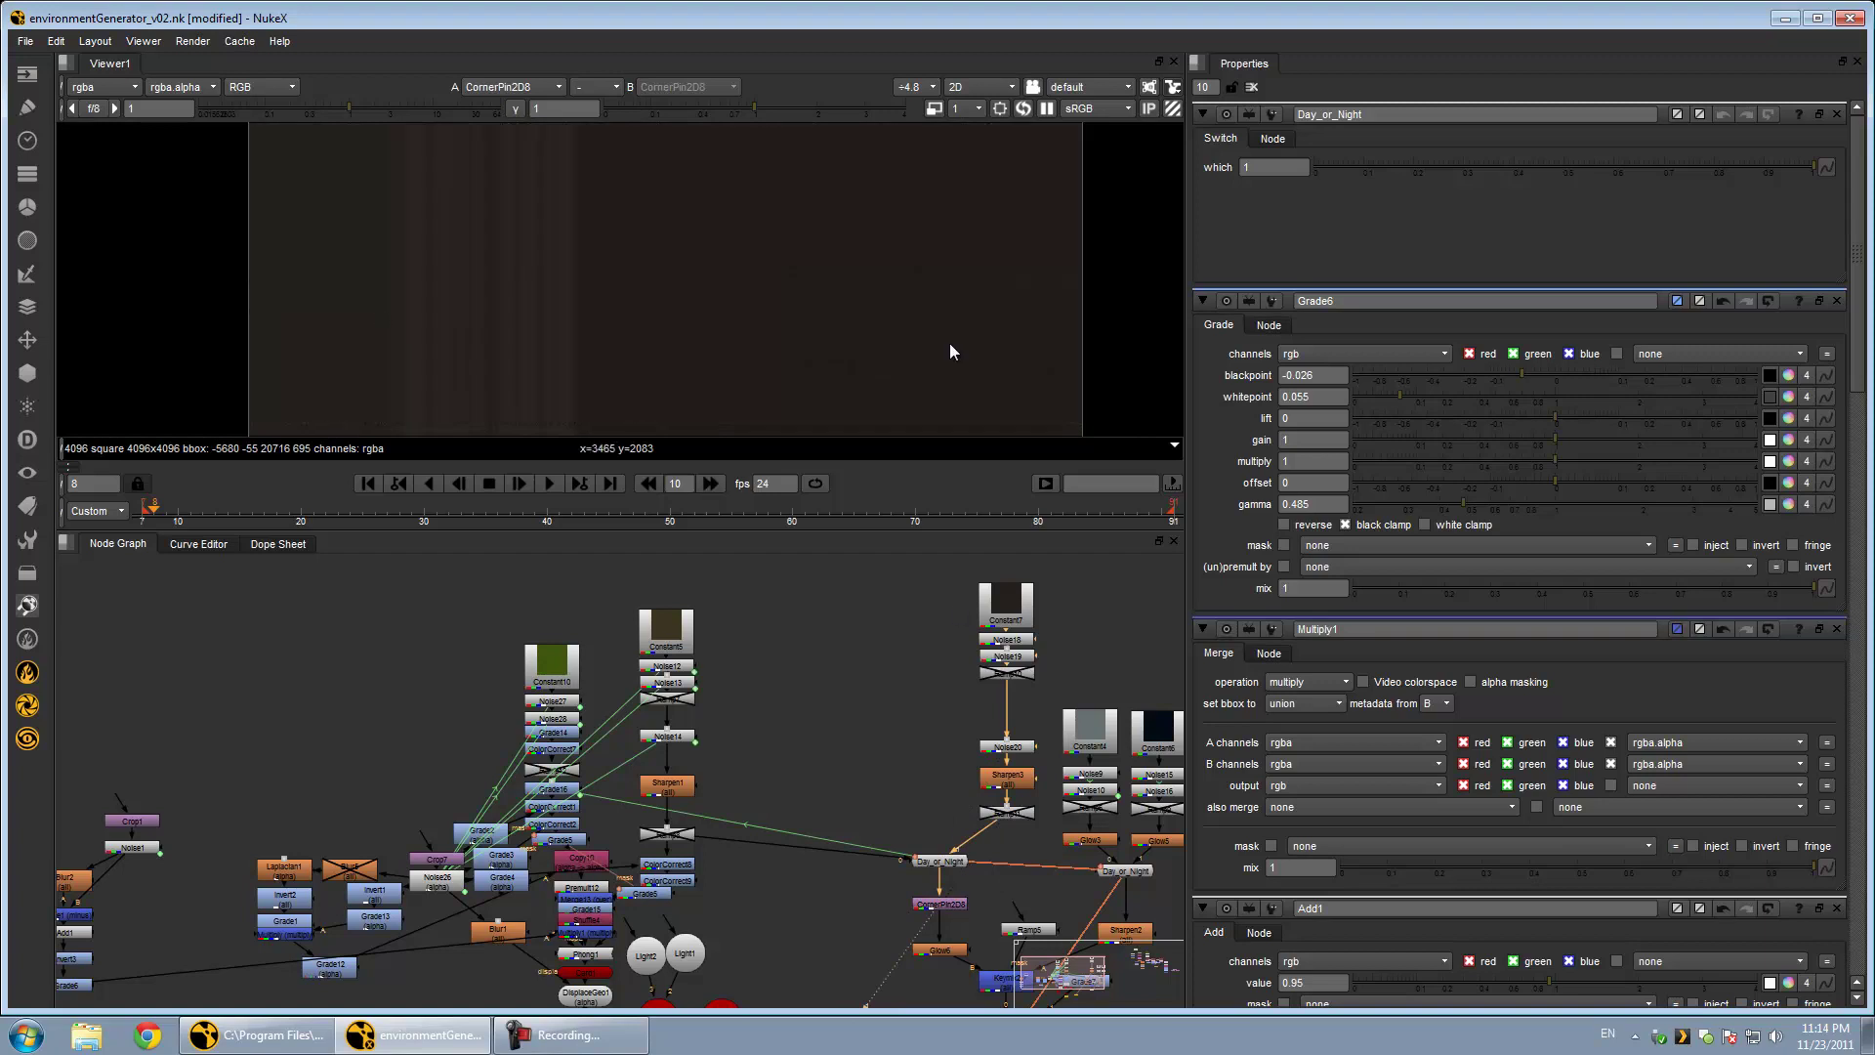
{"action": "scroll", "coordinate": [694, 348], "scroll_direction": "down", "scroll_amount": 4}
{"action": "middle_click_drag", "start_coordinate": [703, 348], "coordinate": [766, 131]}
{"action": "scroll", "coordinate": [742, 183], "scroll_direction": "up", "scroll_amount": 3}
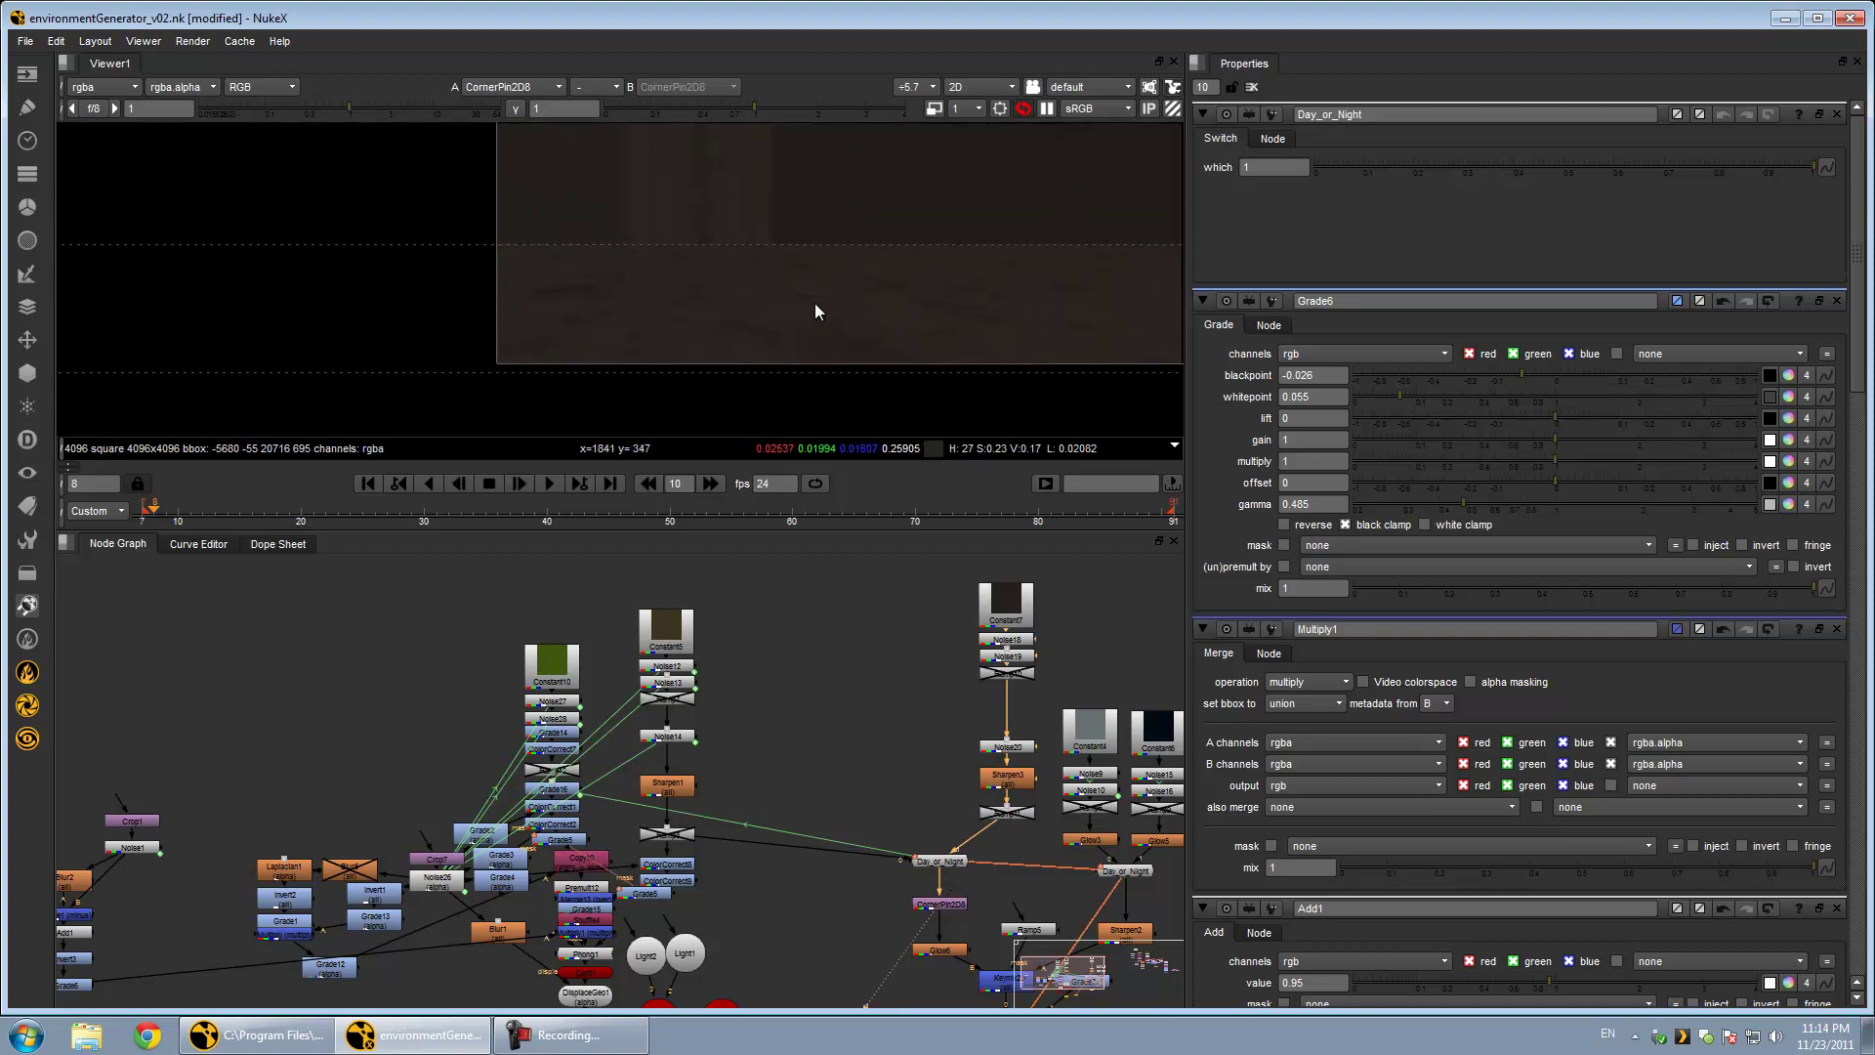
{"action": "scroll", "coordinate": [776, 736], "scroll_direction": "down", "scroll_amount": 3}
View the Normals1 terrain geometry in 3D with the viewer maximized
{"action": "middle_click_drag", "start_coordinate": [816, 693], "coordinate": [967, 597]}
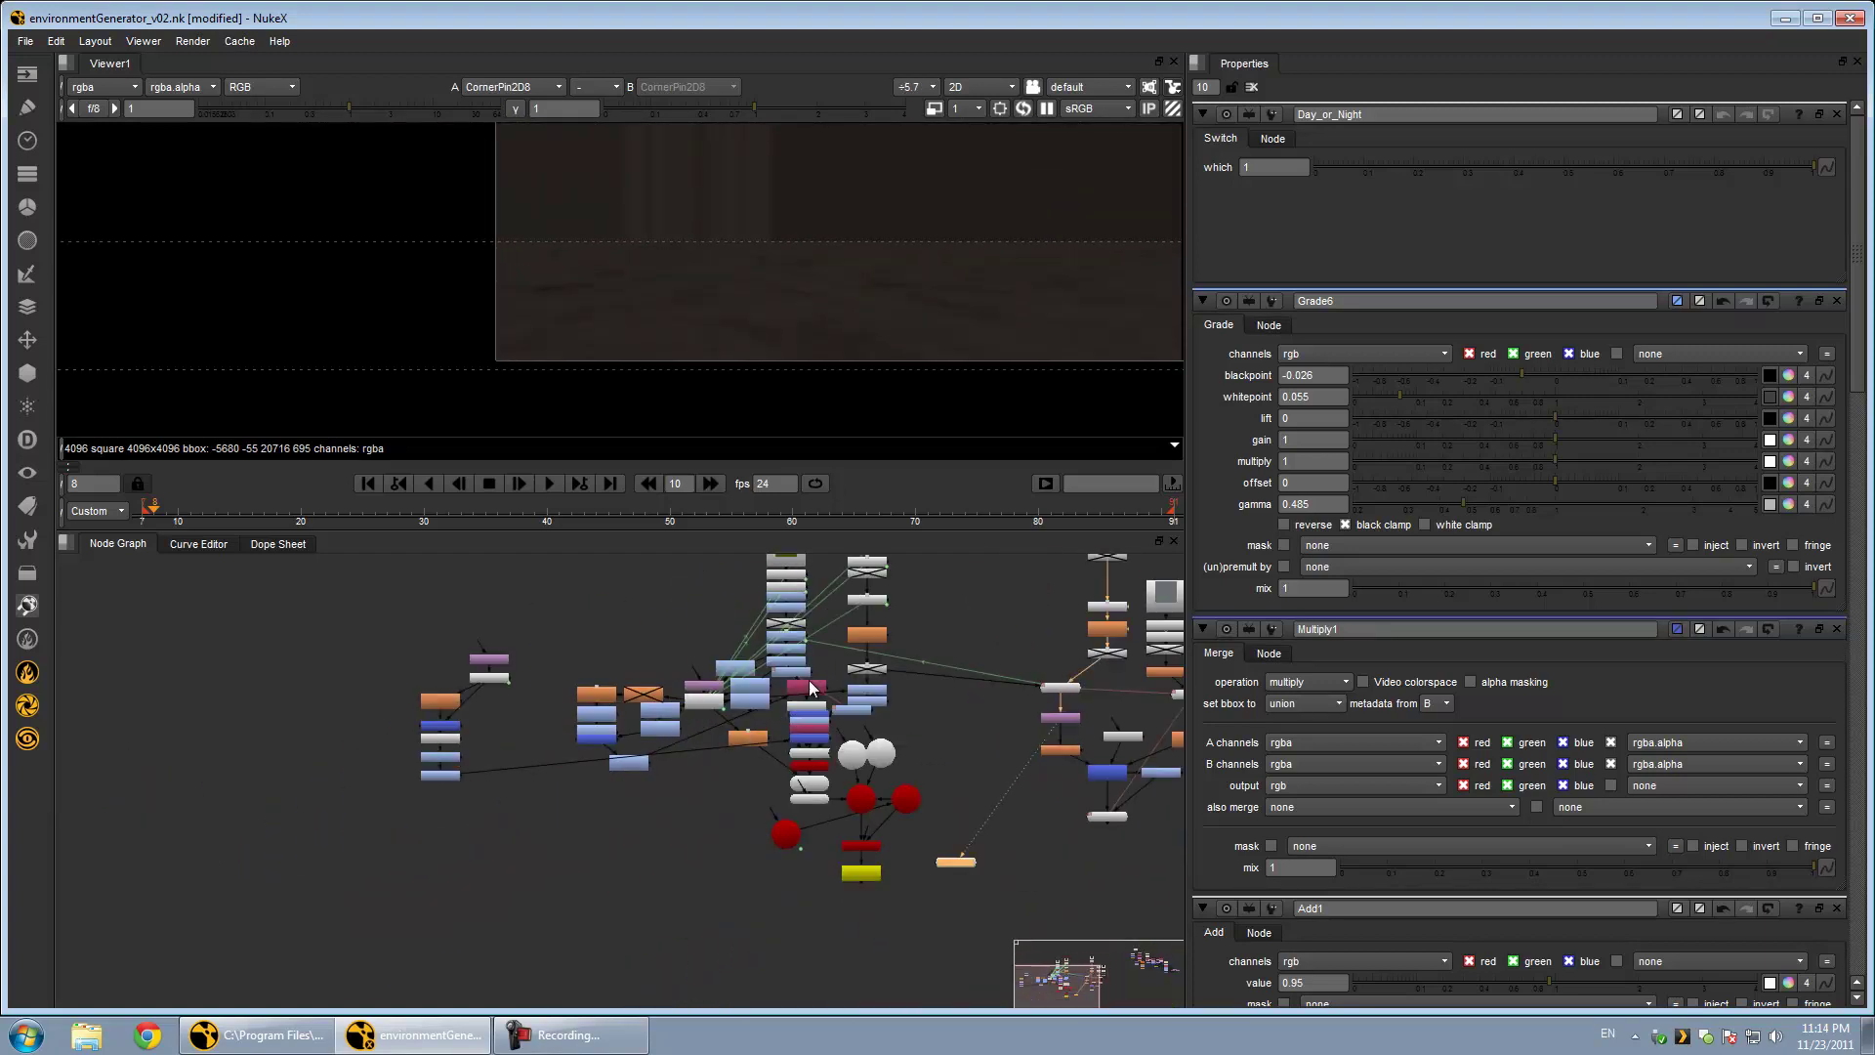
{"action": "scroll", "coordinate": [1016, 842], "scroll_direction": "up", "scroll_amount": 3}
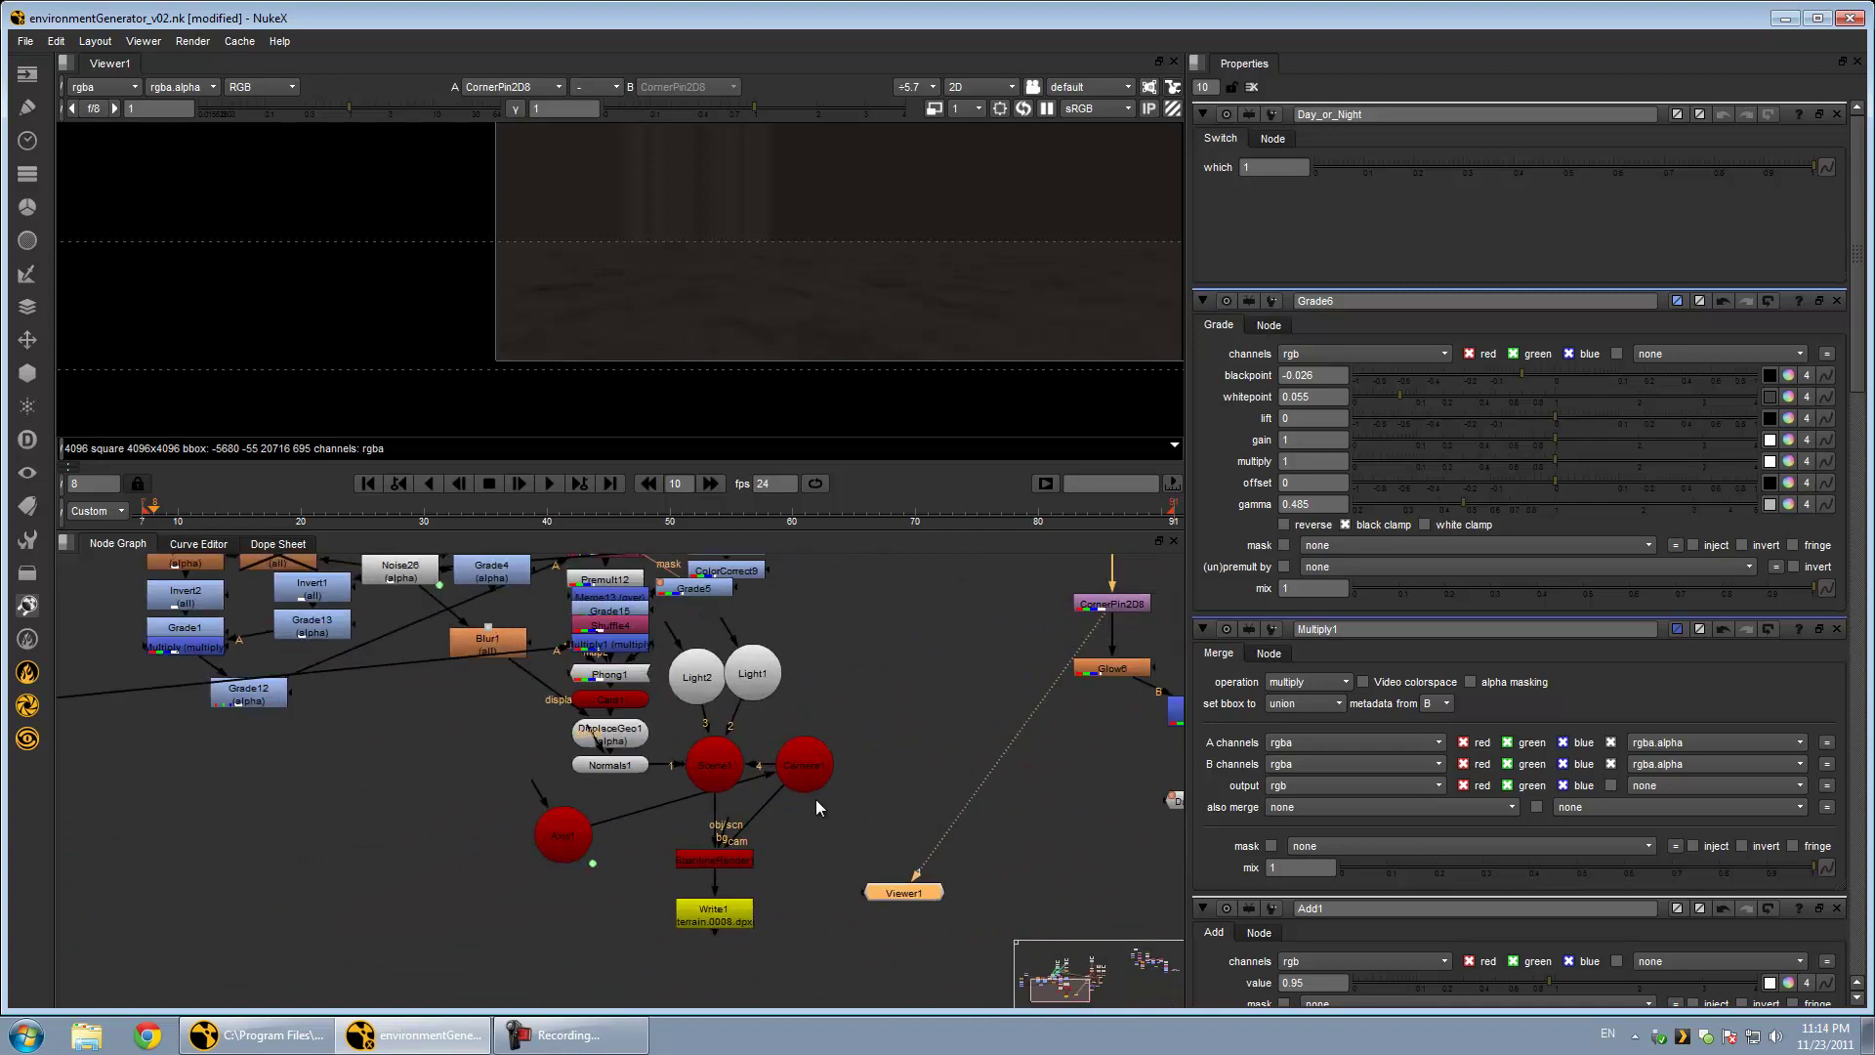
{"action": "left_click", "coordinate": [625, 765]}
{"action": "key", "text": "1"}
{"action": "key", "text": "space"}
{"action": "left_click", "coordinate": [1027, 164]}
{"action": "scroll", "coordinate": [1257, 453], "scroll_direction": "down", "scroll_amount": 1}
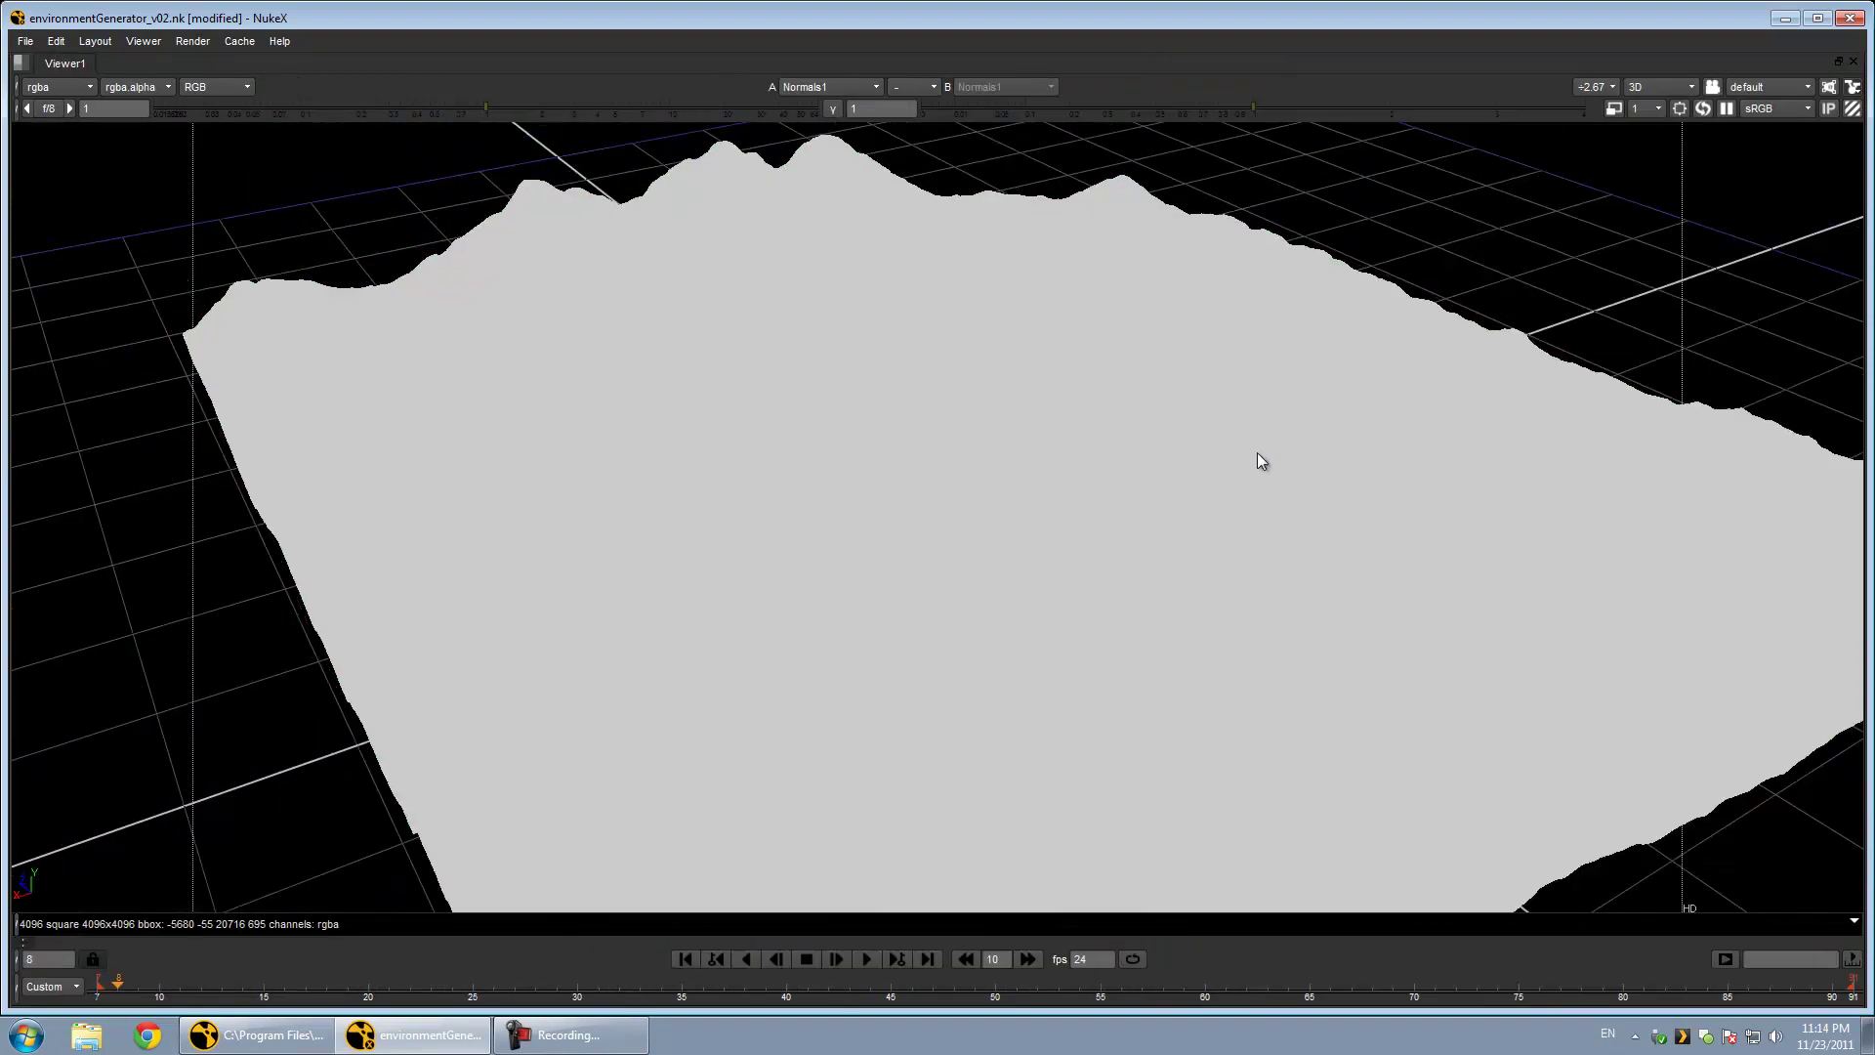
Examine the displaced terrain mesh from several angles with its wireframe highlighted, and restore the normal layout
{"action": "right_click_drag", "start_coordinate": [1148, 496], "coordinate": [1057, 517], "text": "alt"}
{"action": "middle_click_drag", "start_coordinate": [1056, 517], "coordinate": [1012, 717], "text": "alt"}
{"action": "right_click_drag", "start_coordinate": [1013, 721], "coordinate": [953, 451], "text": "alt"}
{"action": "left_click", "coordinate": [952, 451]}
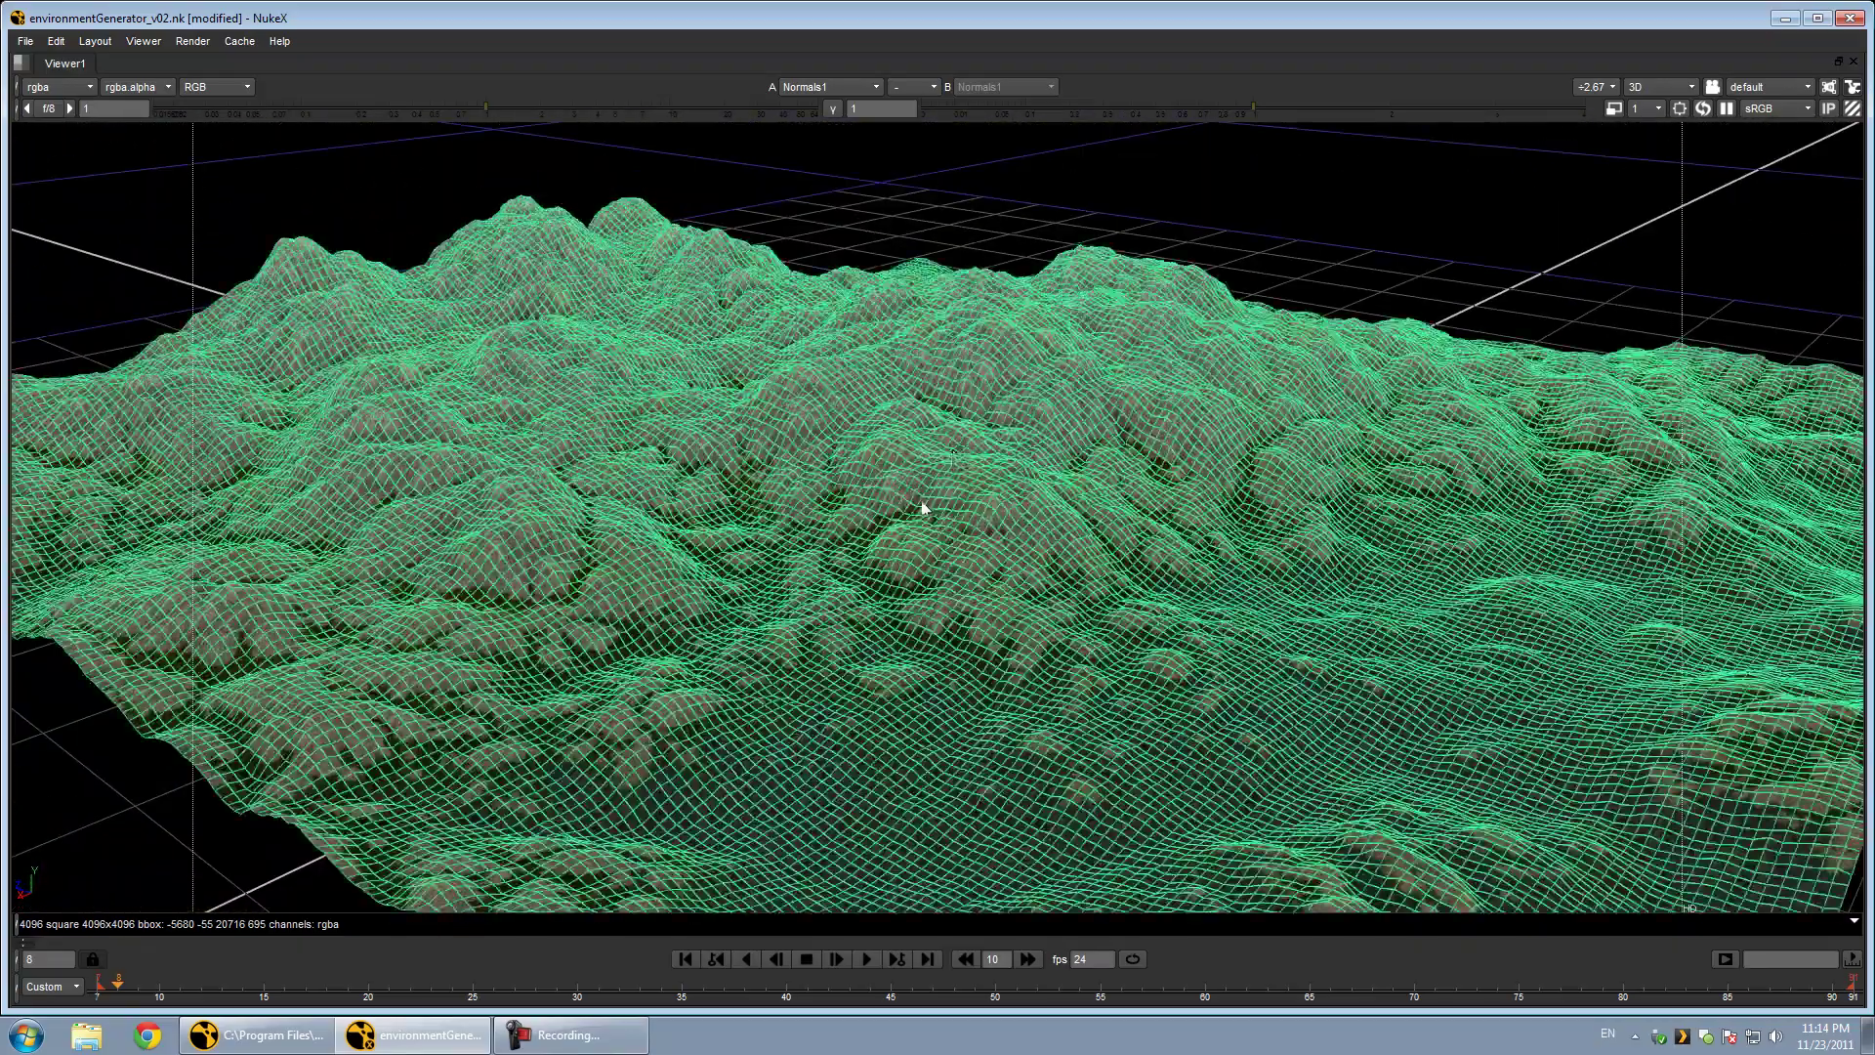
{"action": "scroll", "coordinate": [920, 506], "scroll_direction": "down", "scroll_amount": 8}
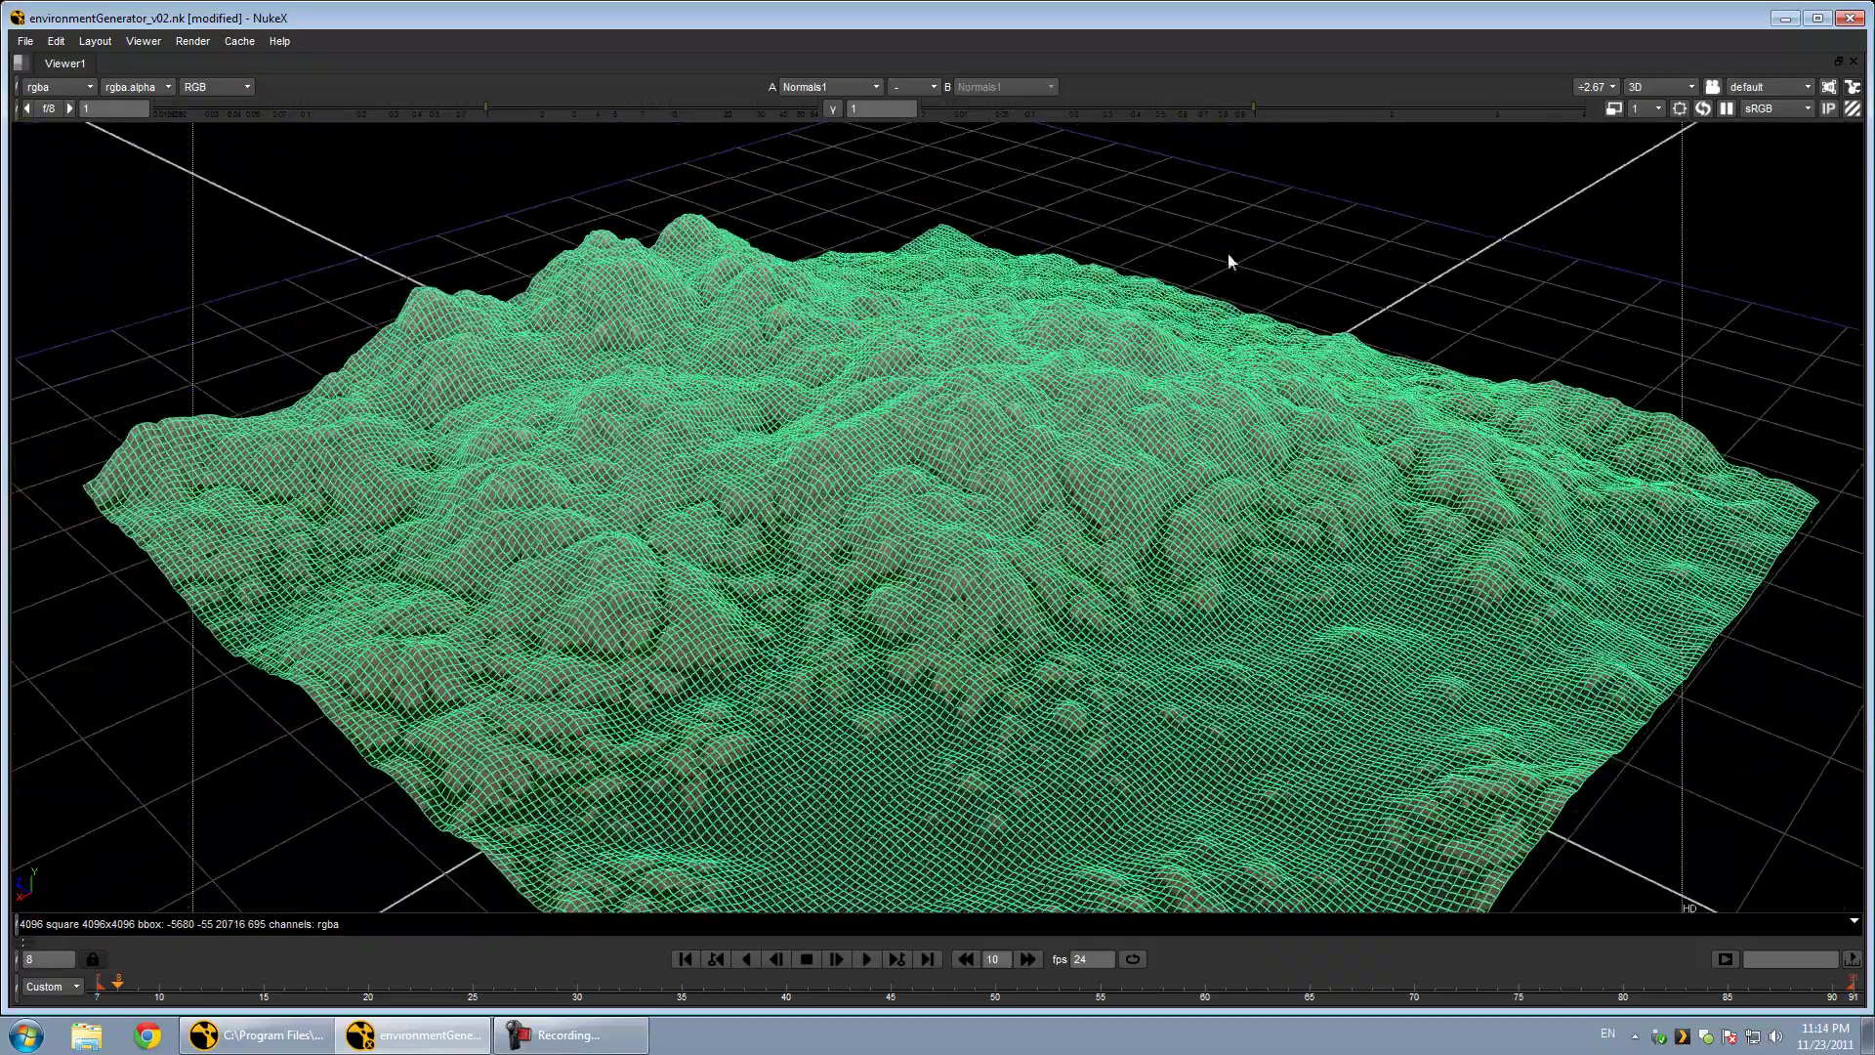
{"action": "left_click", "coordinate": [1231, 261]}
{"action": "right_click_drag", "start_coordinate": [1141, 355], "coordinate": [989, 343], "text": "alt"}
{"action": "left_click", "coordinate": [953, 371]}
{"action": "left_click", "coordinate": [1181, 216]}
{"action": "key", "text": "space"}
View the output of the brown constant node at the start of the ground texture branch
{"action": "middle_click_drag", "start_coordinate": [786, 674], "coordinate": [888, 910]}
{"action": "middle_click_drag", "start_coordinate": [838, 621], "coordinate": [822, 780]}
{"action": "middle_click_drag", "start_coordinate": [765, 672], "coordinate": [666, 724]}
{"action": "left_click", "coordinate": [750, 668]}
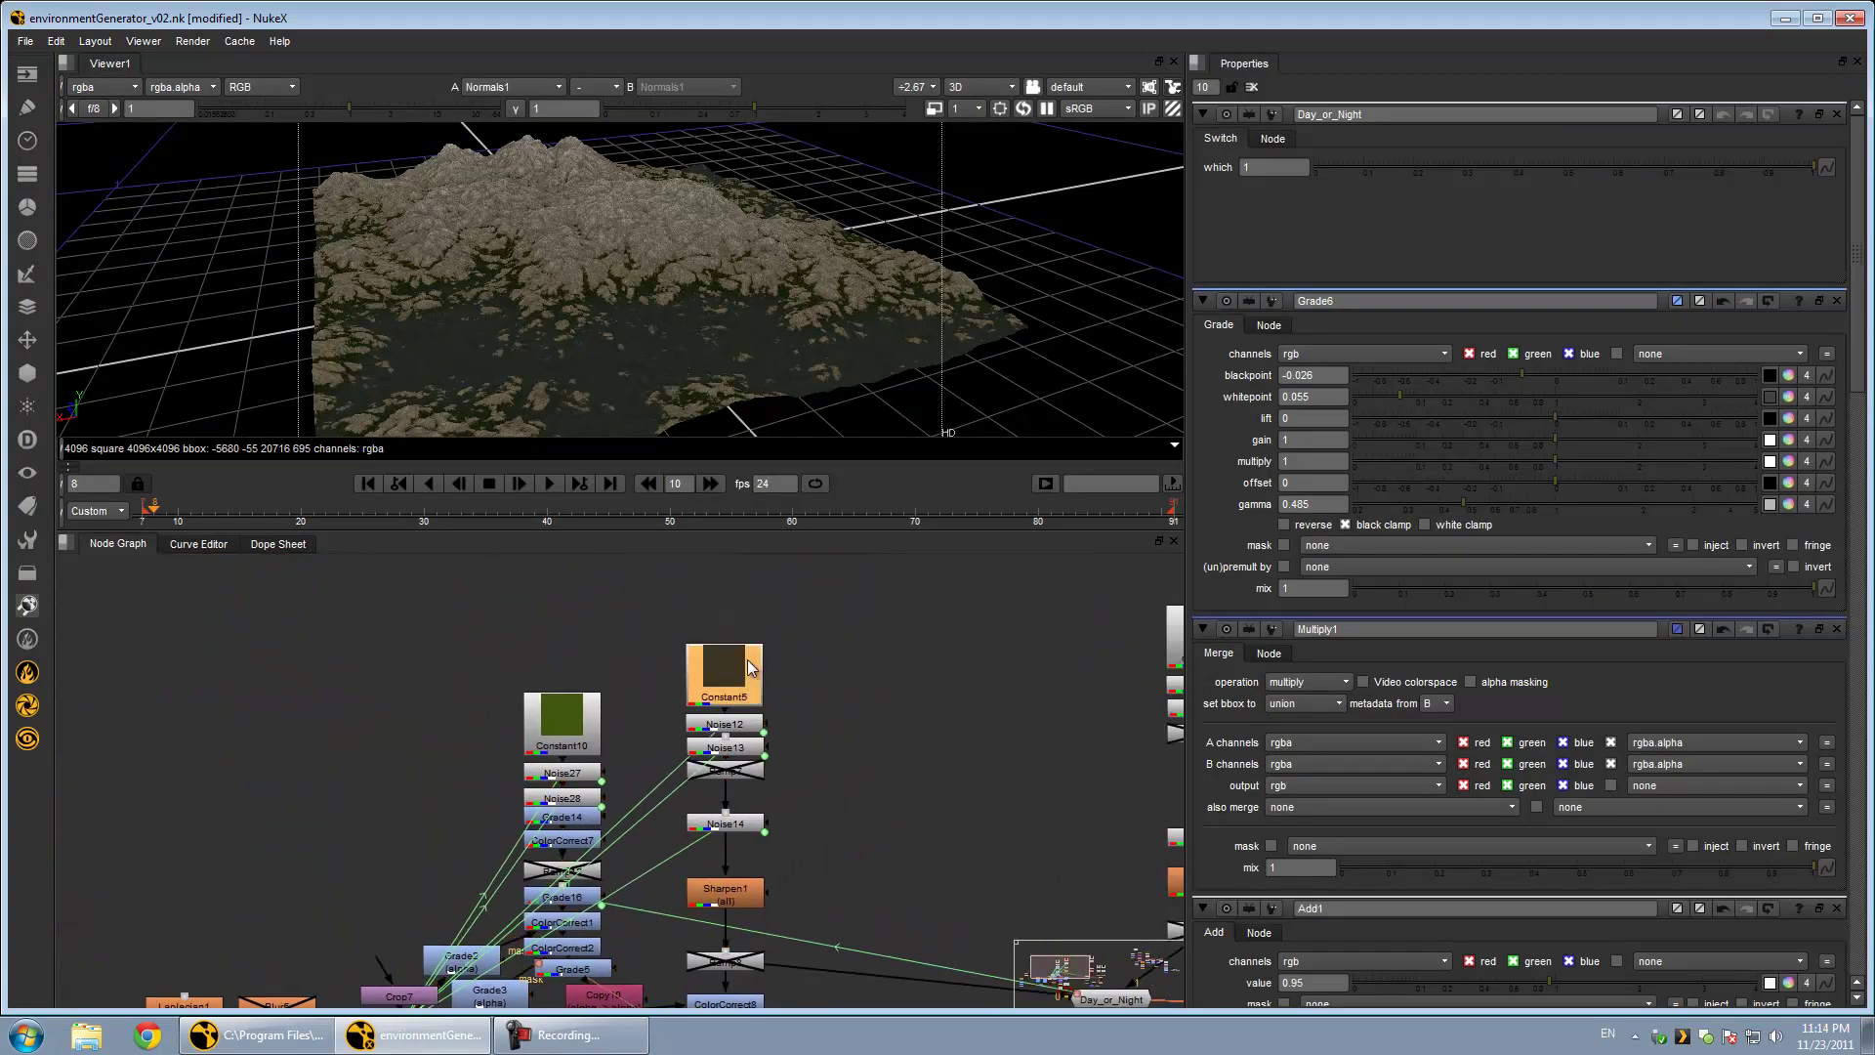
{"action": "key", "text": "1"}
{"action": "middle_click_drag", "start_coordinate": [810, 277], "coordinate": [601, 381]}
{"action": "scroll", "coordinate": [666, 307], "scroll_direction": "down", "scroll_amount": 3}
{"action": "middle_click_drag", "start_coordinate": [694, 262], "coordinate": [680, 302]}
View the Noise13 output up close and open its properties
{"action": "left_click", "coordinate": [715, 748]}
{"action": "key", "text": "1"}
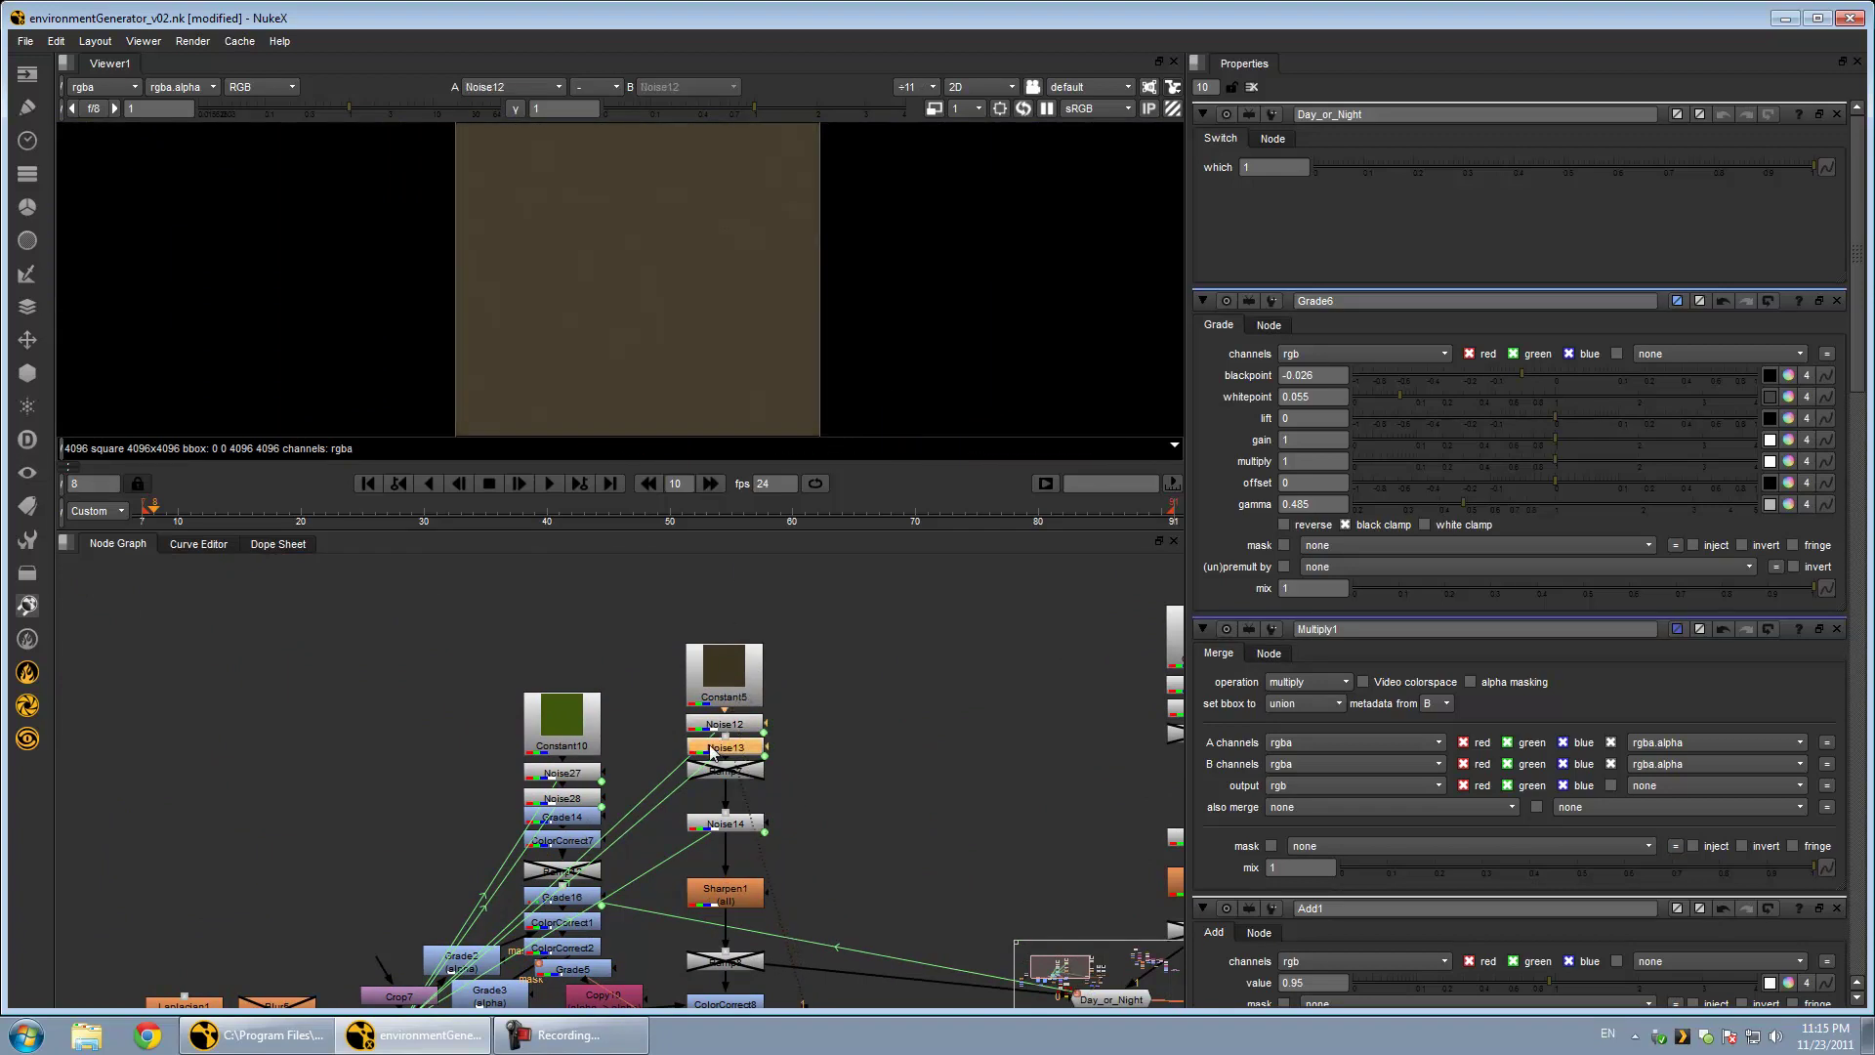
{"action": "scroll", "coordinate": [658, 264], "scroll_direction": "up", "scroll_amount": 6}
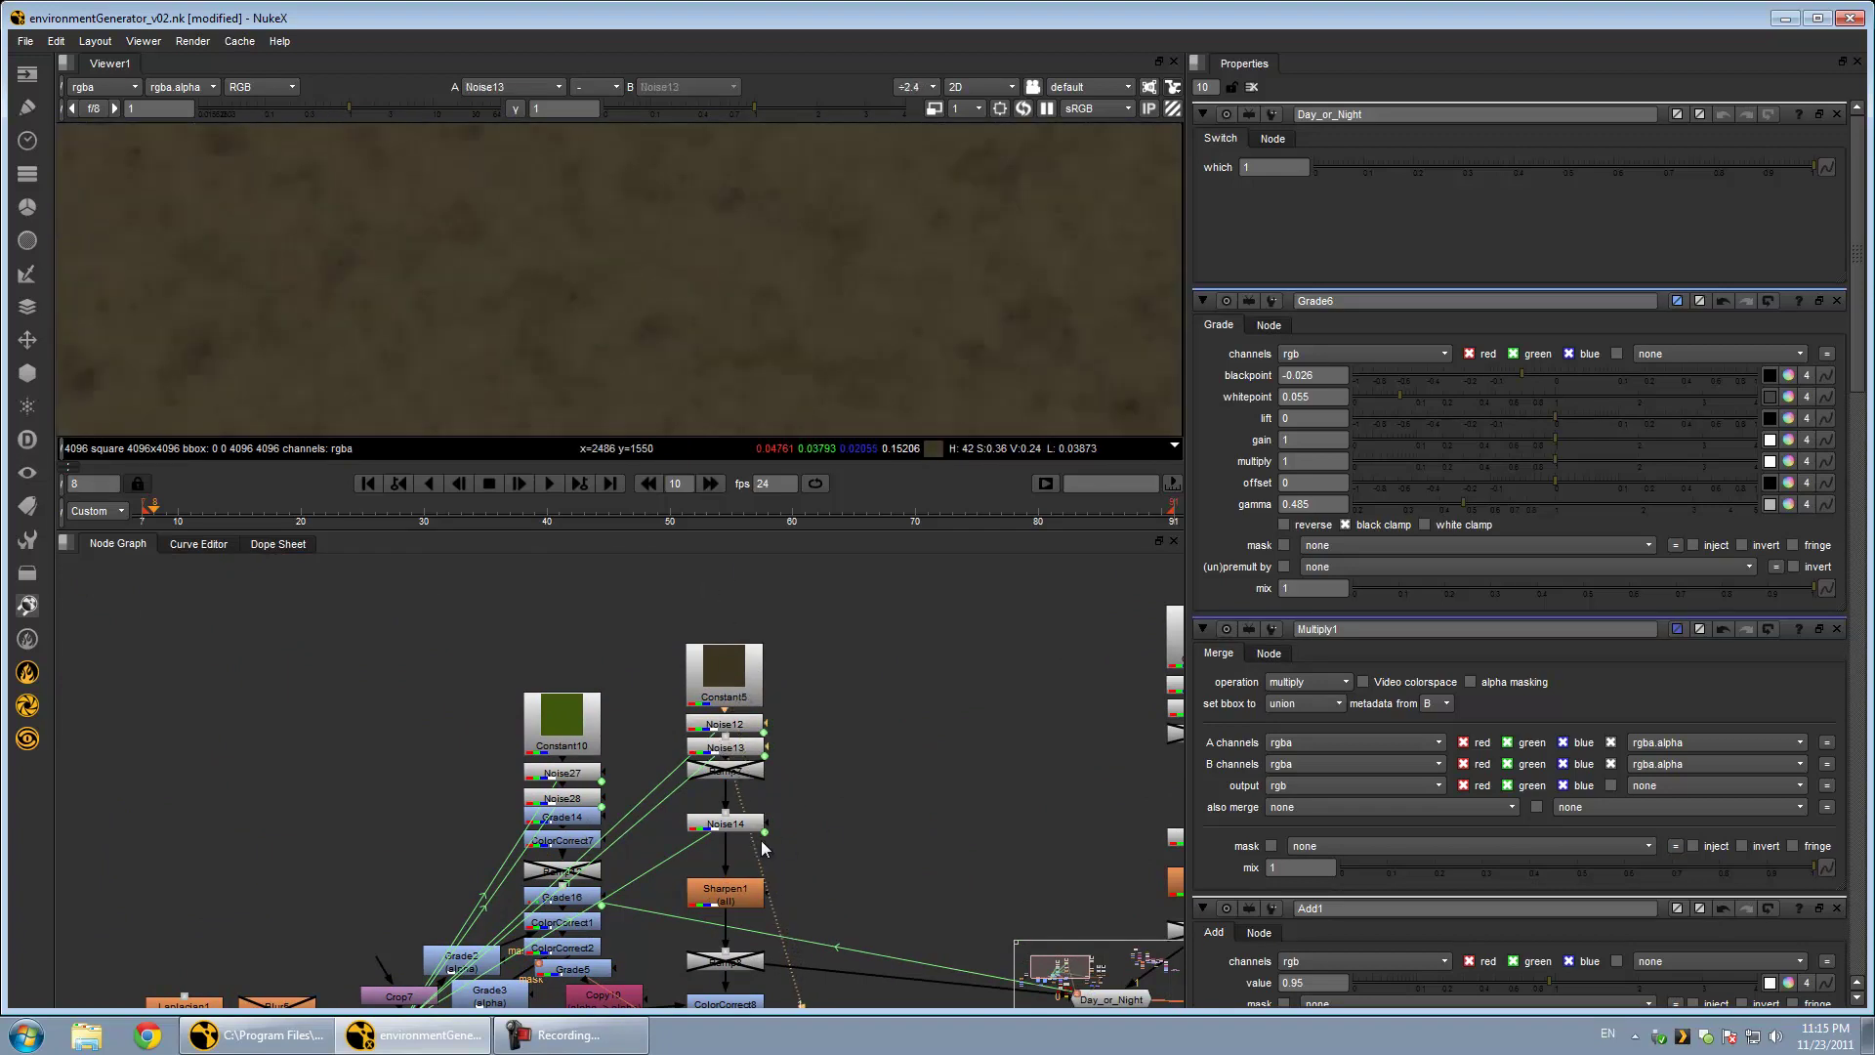
{"action": "double_click", "coordinate": [742, 745]}
Compare the outputs of the brown constant, Noise13 and Noise14 in sequence
{"action": "left_click", "coordinate": [738, 699]}
{"action": "key", "text": "1"}
{"action": "left_click", "coordinate": [738, 749]}
{"action": "key", "text": "1"}
{"action": "left_click", "coordinate": [729, 823]}
{"action": "key", "text": "1"}
{"action": "scroll", "coordinate": [696, 333], "scroll_direction": "down", "scroll_amount": 4}
View the Sharpen1 output and examine the texture's grain both close up and from afar
{"action": "middle_click_drag", "start_coordinate": [750, 884], "coordinate": [741, 745]}
{"action": "left_click", "coordinate": [727, 748]}
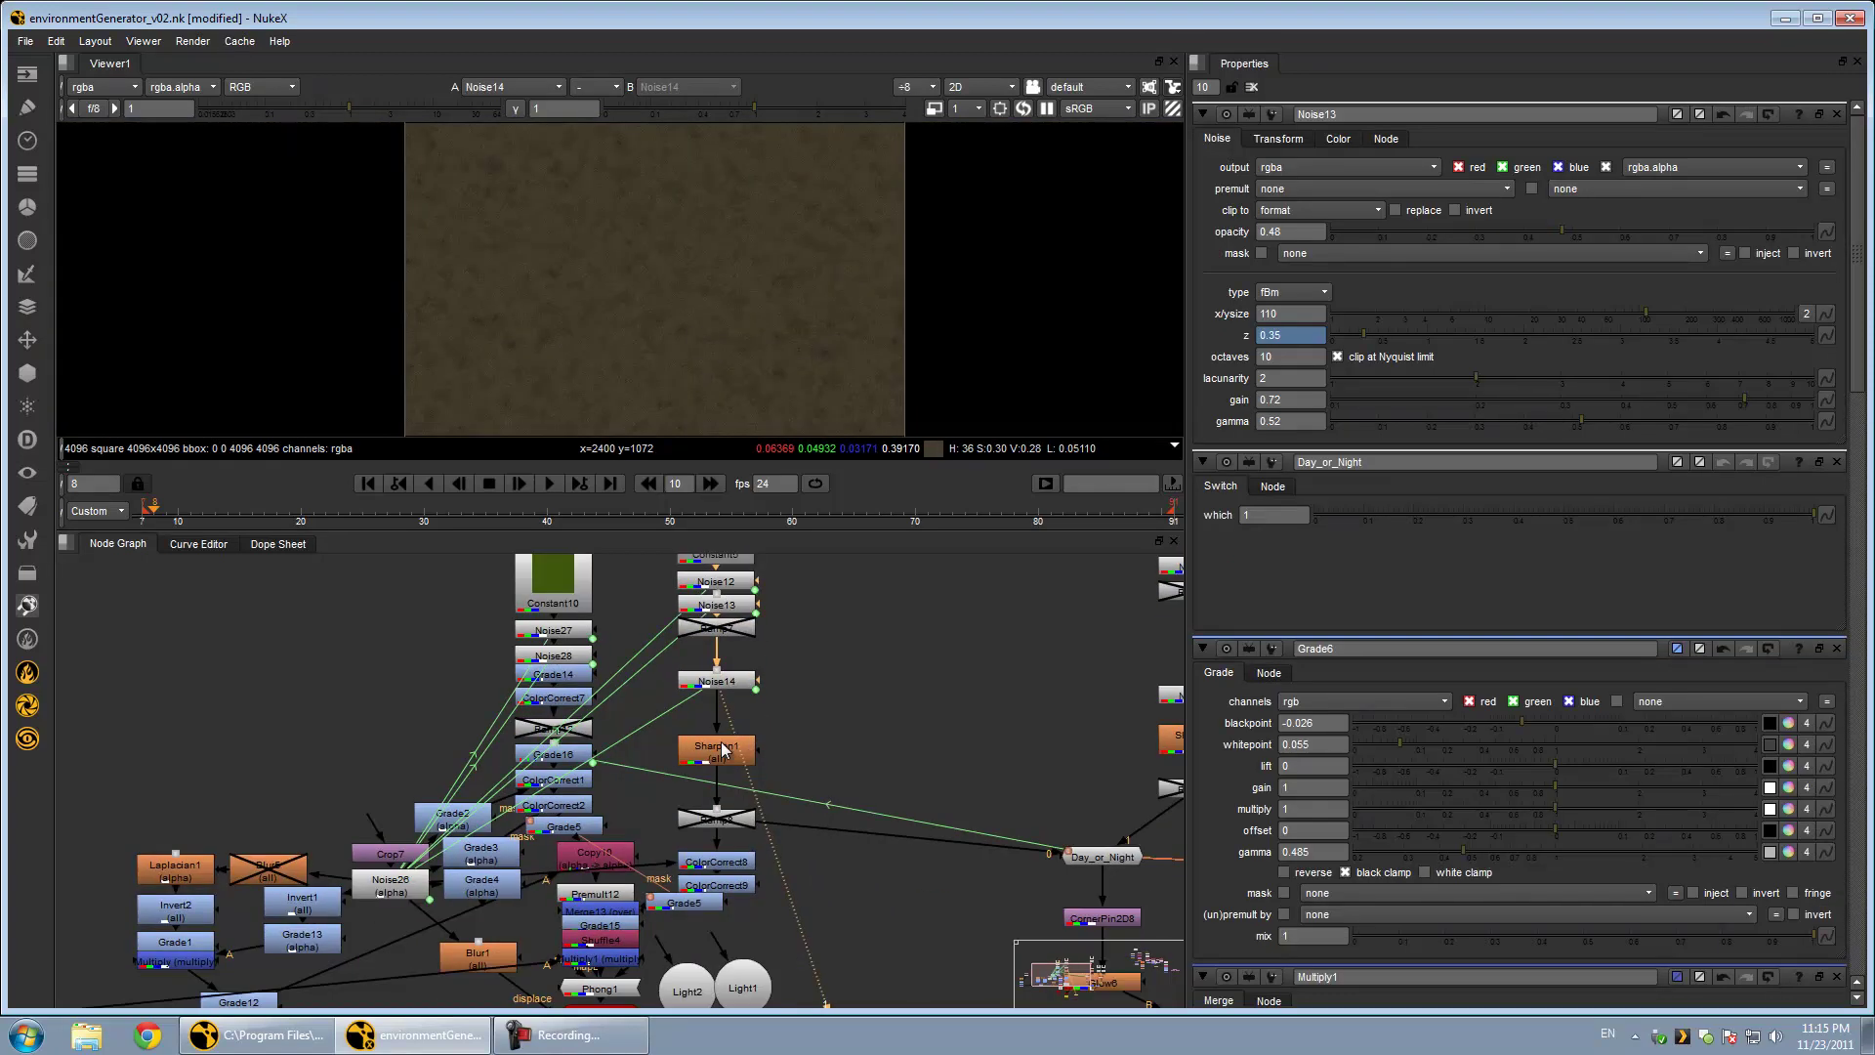
{"action": "key", "text": "1"}
{"action": "scroll", "coordinate": [683, 266], "scroll_direction": "up", "scroll_amount": 4}
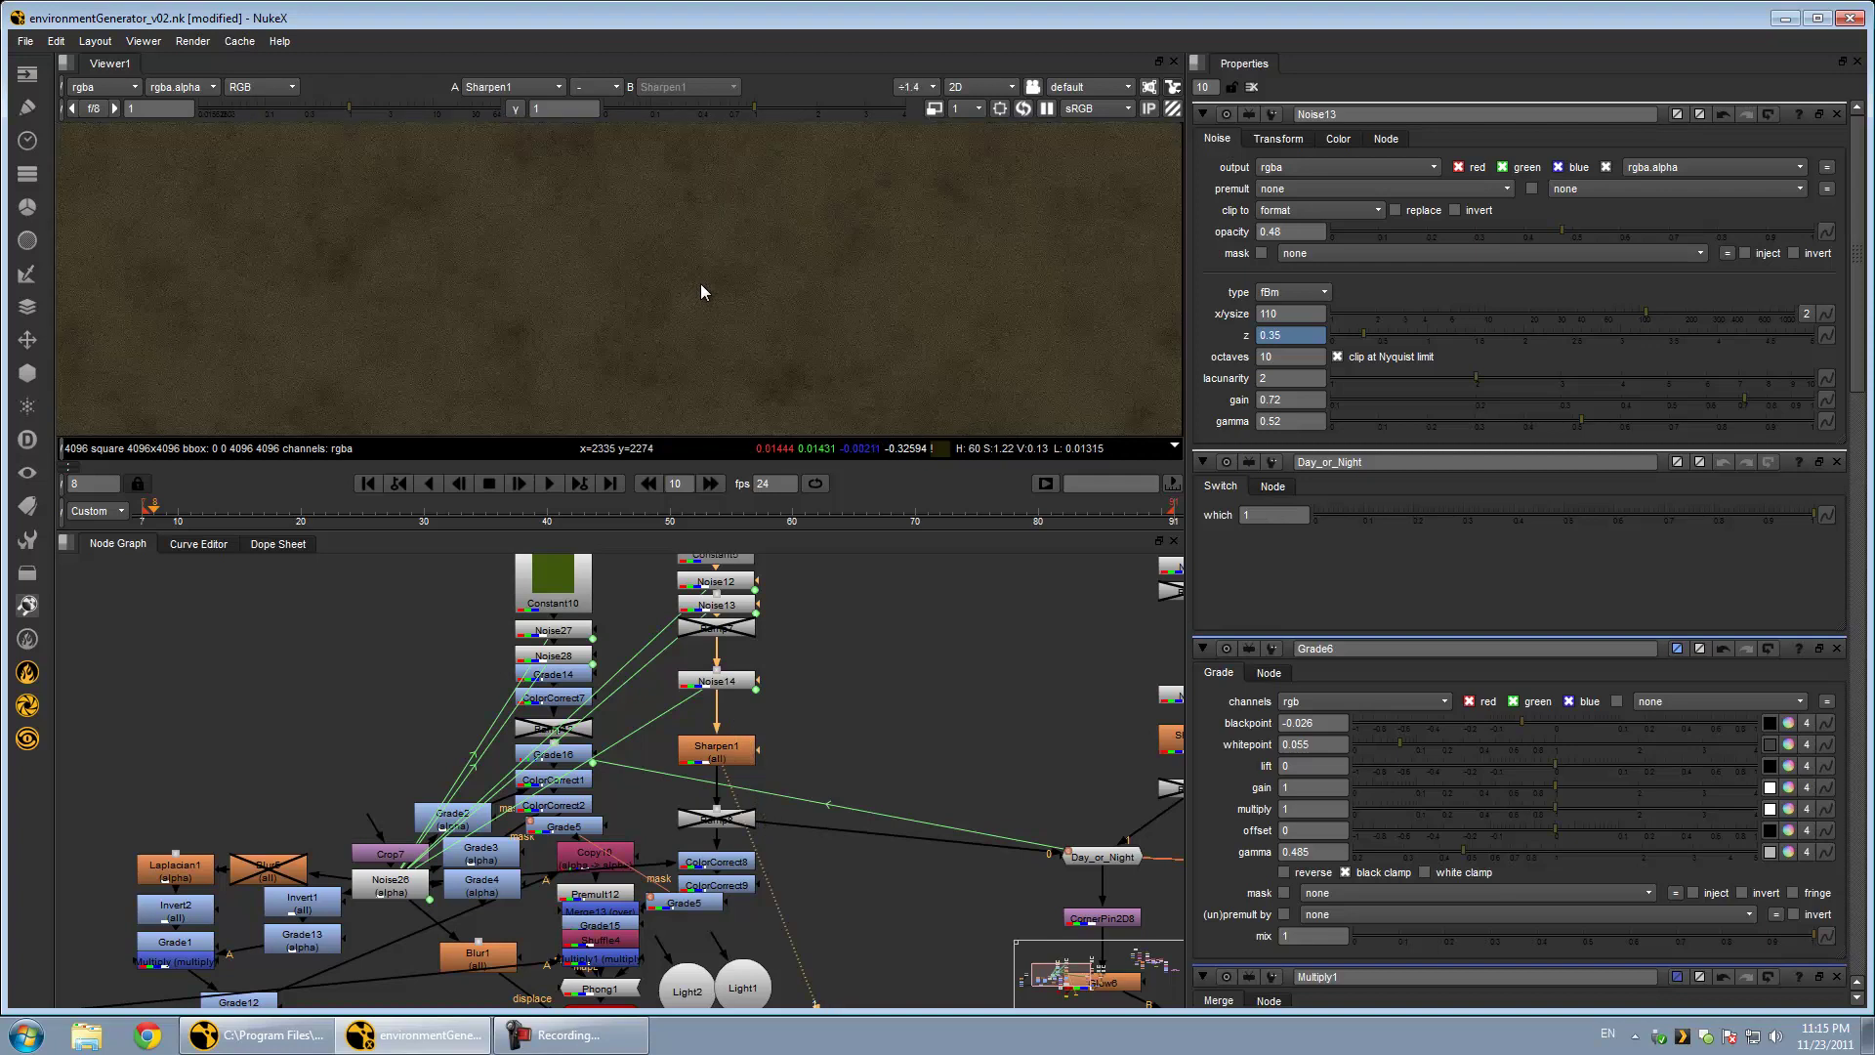
{"action": "scroll", "coordinate": [700, 290], "scroll_direction": "up", "scroll_amount": 8}
{"action": "scroll", "coordinate": [684, 283], "scroll_direction": "down", "scroll_amount": 7}
{"action": "scroll", "coordinate": [750, 242], "scroll_direction": "down", "scroll_amount": 1}
{"action": "scroll", "coordinate": [748, 331], "scroll_direction": "up", "scroll_amount": 5}
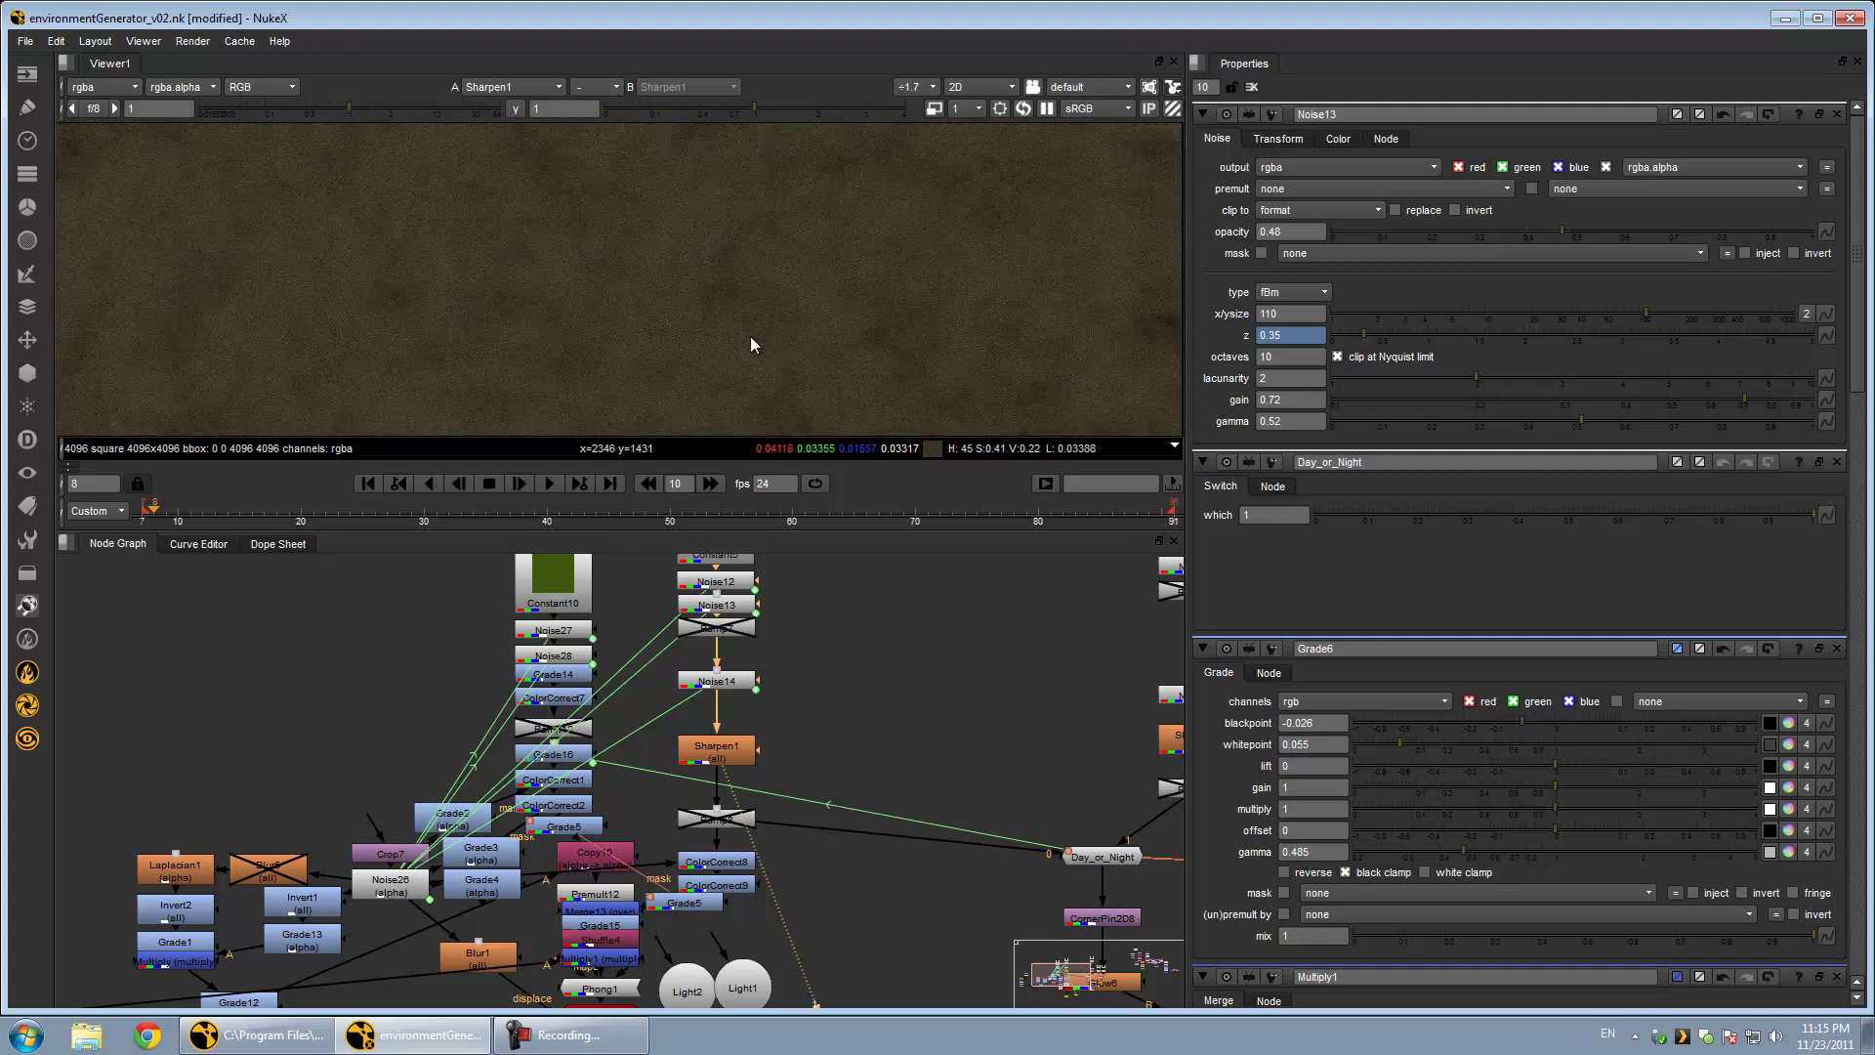
{"action": "scroll", "coordinate": [768, 305], "scroll_direction": "down", "scroll_amount": 5}
{"action": "scroll", "coordinate": [726, 225], "scroll_direction": "down", "scroll_amount": 2}
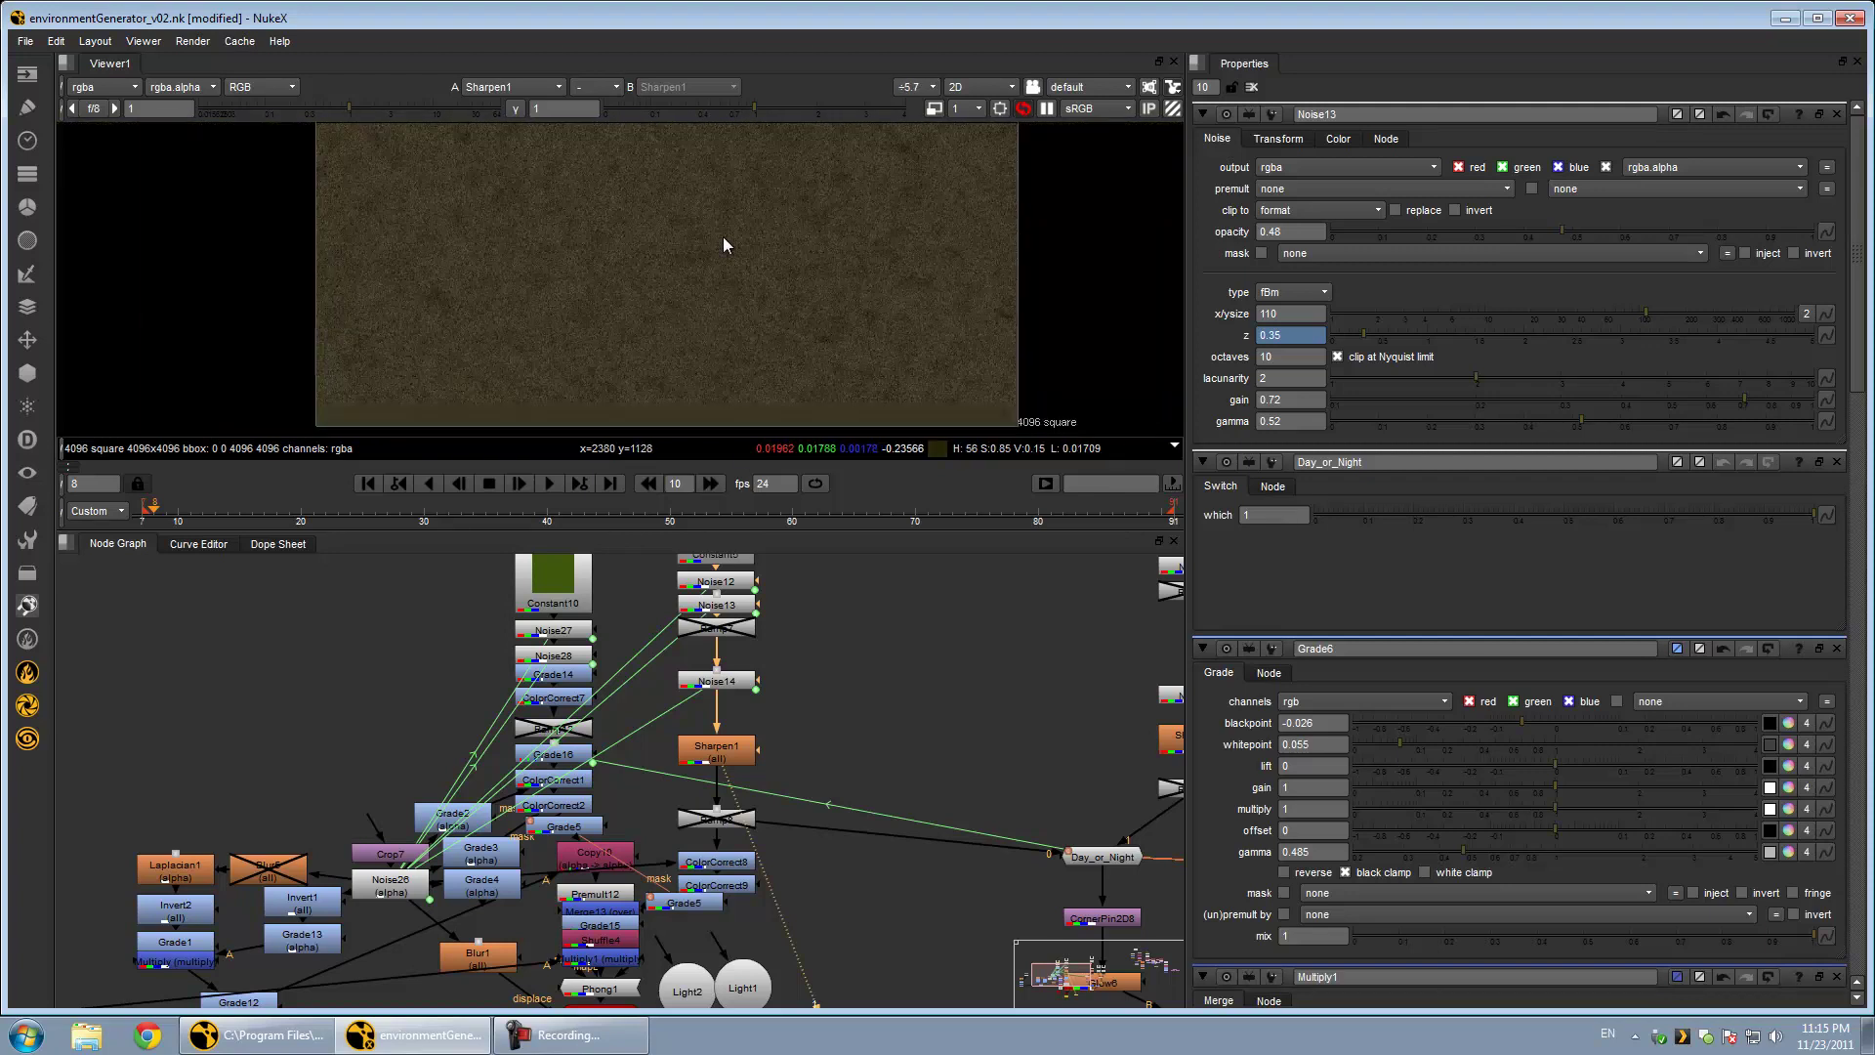
Compare the output of the ramp below Sharpen1 with the color correction that follows it
{"action": "left_click", "coordinate": [731, 821]}
{"action": "key", "text": "1"}
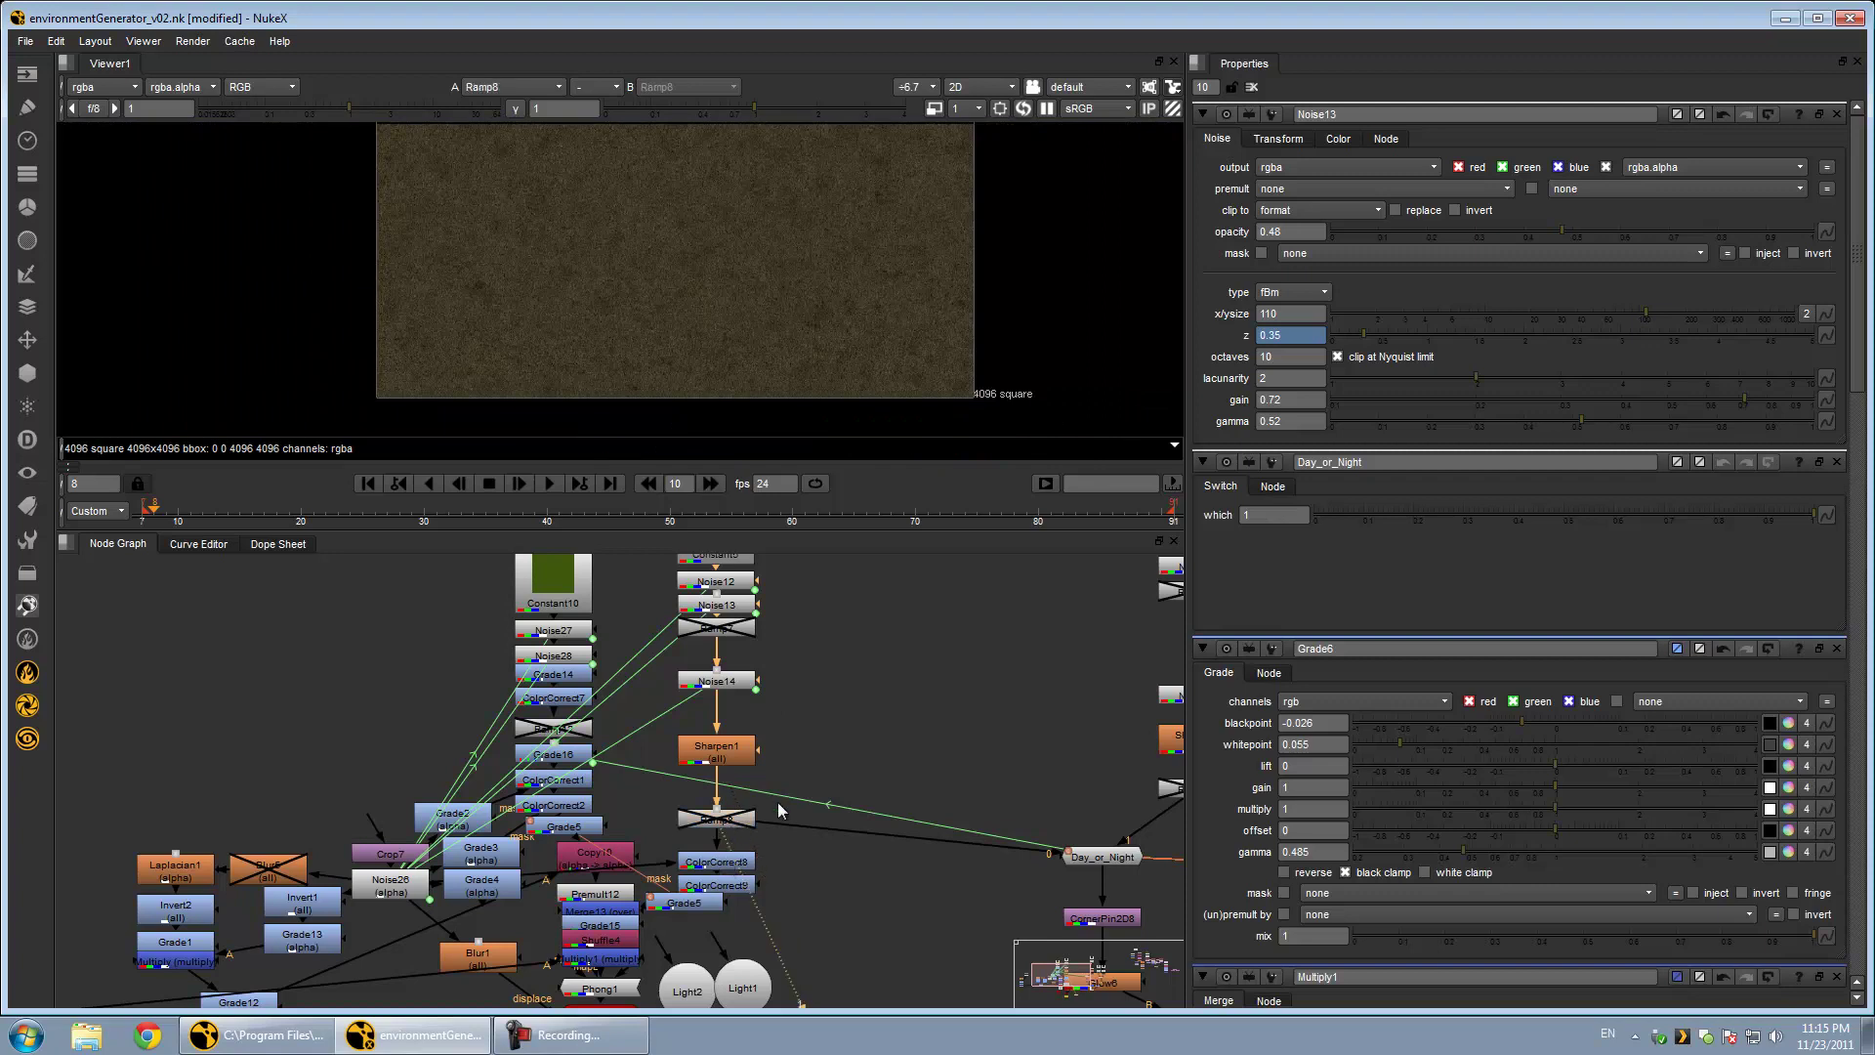
{"action": "left_click", "coordinate": [737, 864]}
{"action": "key", "text": "1"}
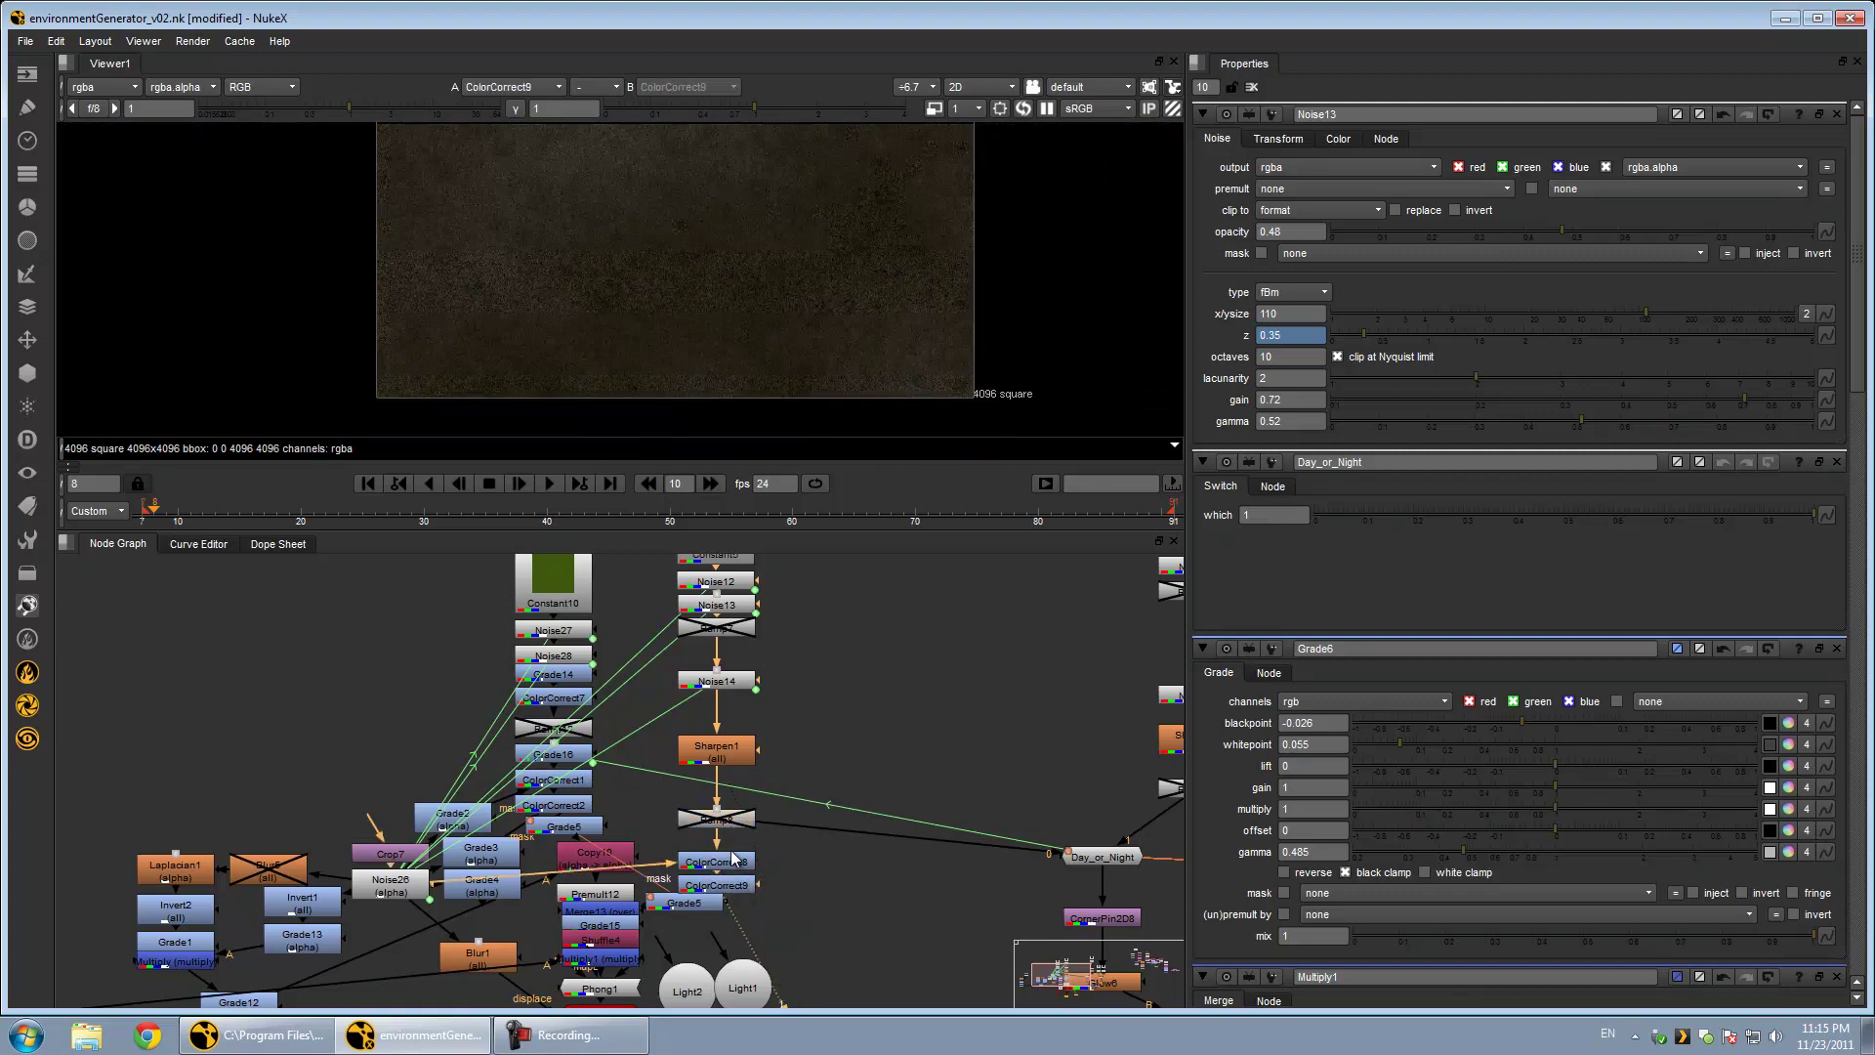
{"action": "left_click", "coordinate": [720, 822]}
{"action": "key", "text": "1"}
View the alpha channel of the Noise26 node and open its properties
{"action": "middle_click_drag", "start_coordinate": [731, 338], "coordinate": [725, 408]}
{"action": "middle_click_drag", "start_coordinate": [723, 682], "coordinate": [718, 892]}
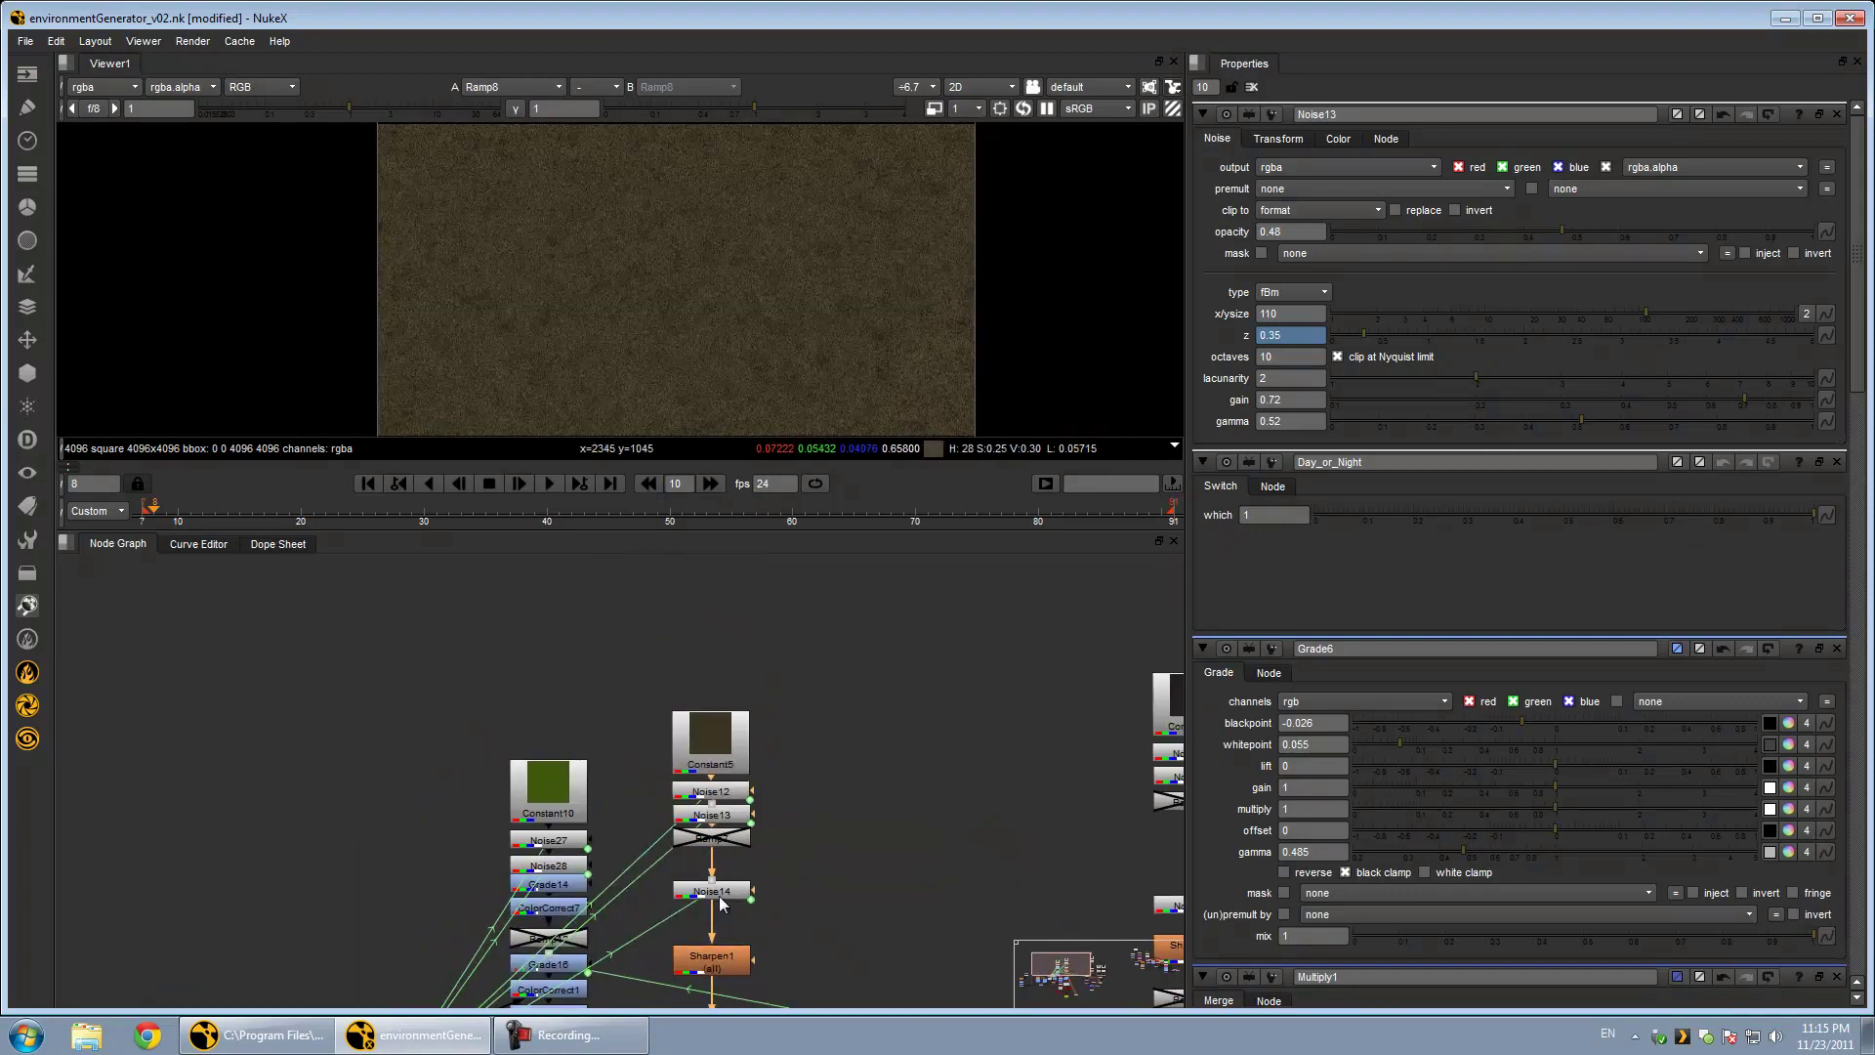
{"action": "middle_click_drag", "start_coordinate": [700, 793], "coordinate": [794, 540]}
{"action": "left_click", "coordinate": [478, 842]}
{"action": "key", "text": "1"}
{"action": "key", "text": "a"}
{"action": "scroll", "coordinate": [689, 318], "scroll_direction": "down", "scroll_amount": 2}
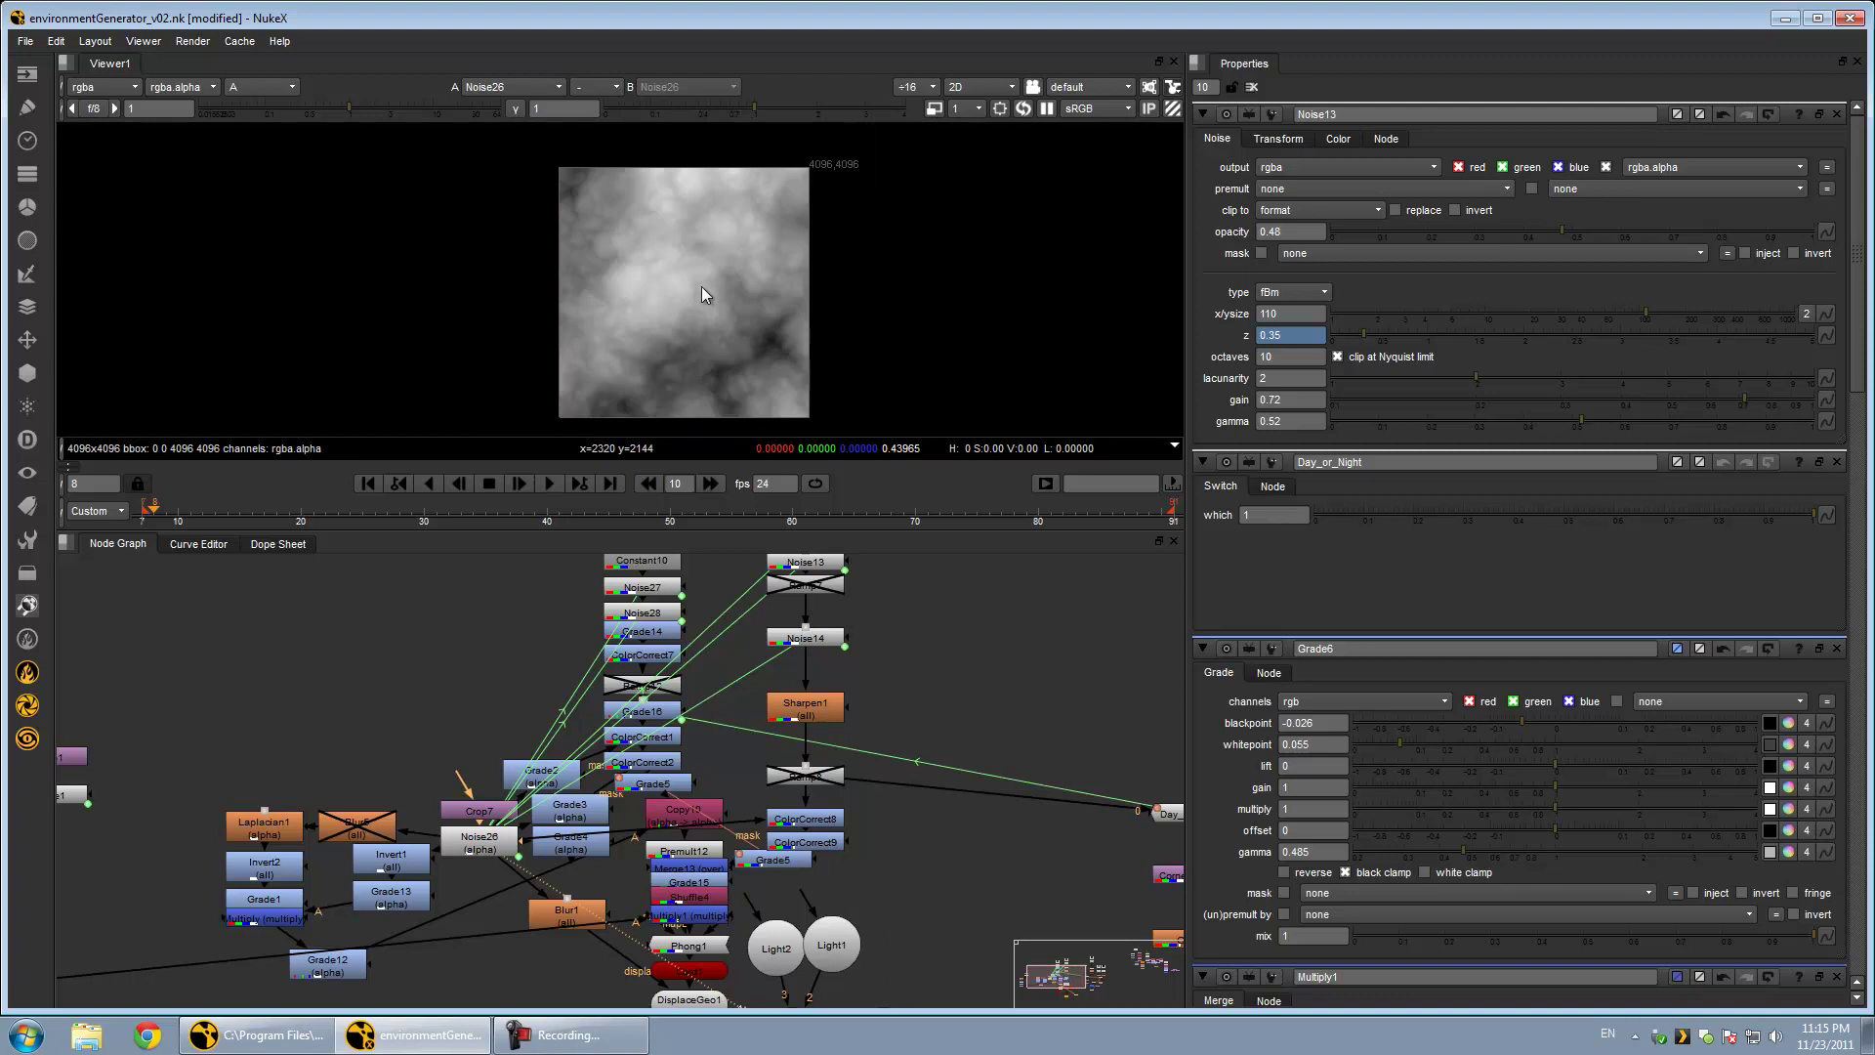
{"action": "scroll", "coordinate": [704, 293], "scroll_direction": "down", "scroll_amount": 1}
{"action": "scroll", "coordinate": [684, 254], "scroll_direction": "up", "scroll_amount": 2}
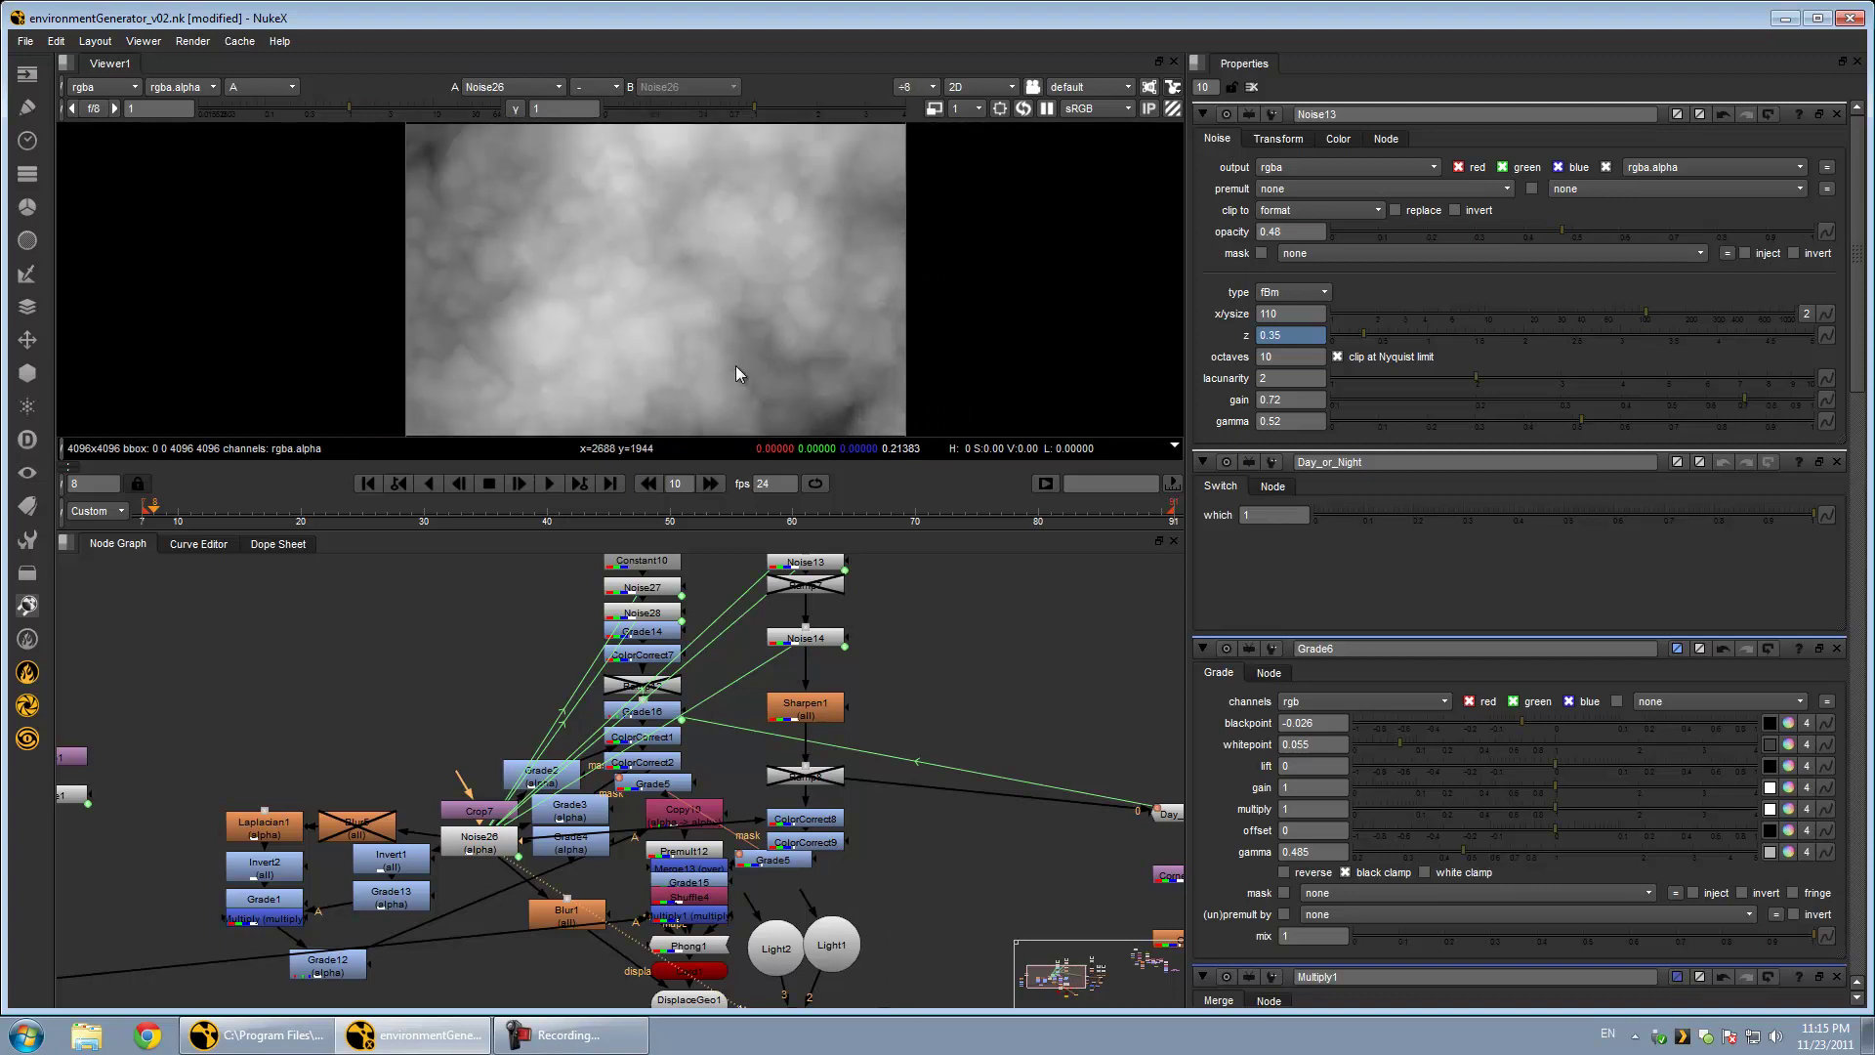
{"action": "double_click", "coordinate": [479, 842]}
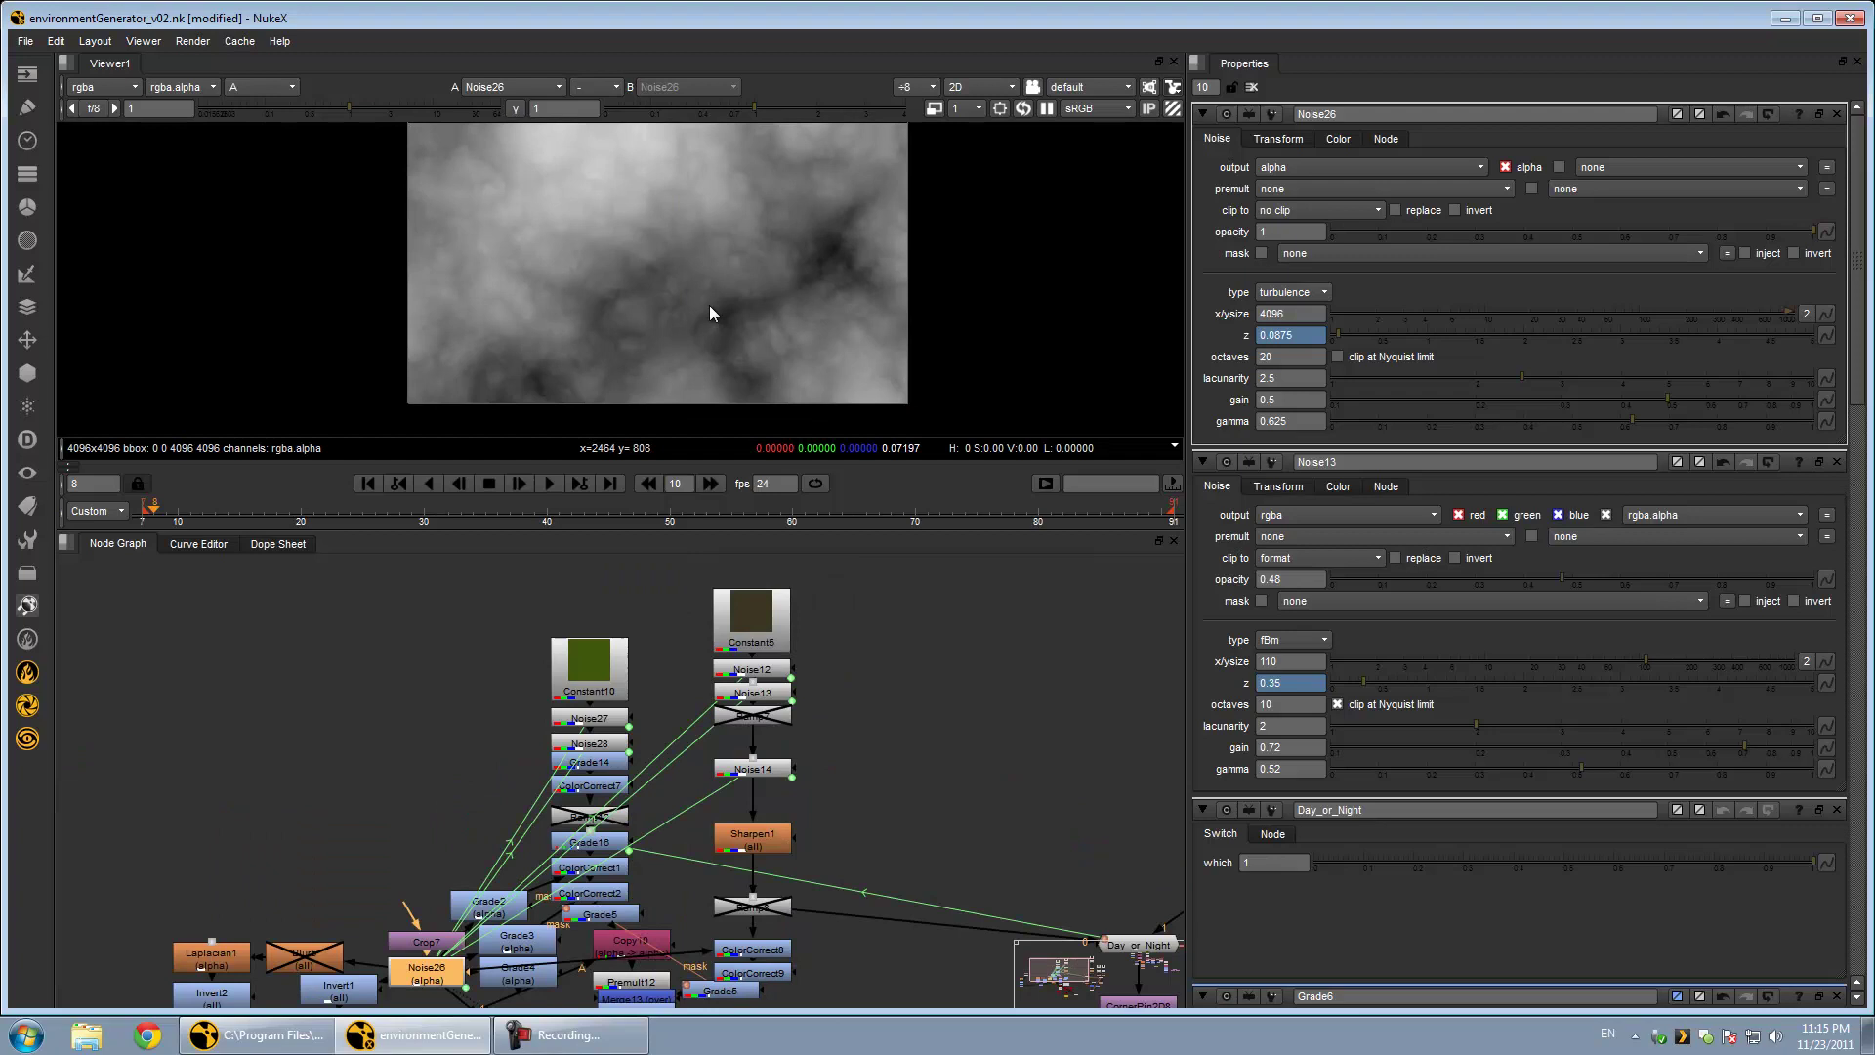
View the output of ColorCorrect8, the color correction masked by Noise26
{"action": "mouse_move", "coordinate": [710, 289]}
{"action": "middle_mouse_down"}
{"action": "mouse_move", "coordinate": [712, 350]}
{"action": "mouse_move", "coordinate": [712, 305]}
{"action": "middle_mouse_up"}
{"action": "middle_click_drag", "start_coordinate": [754, 933], "coordinate": [765, 642]}
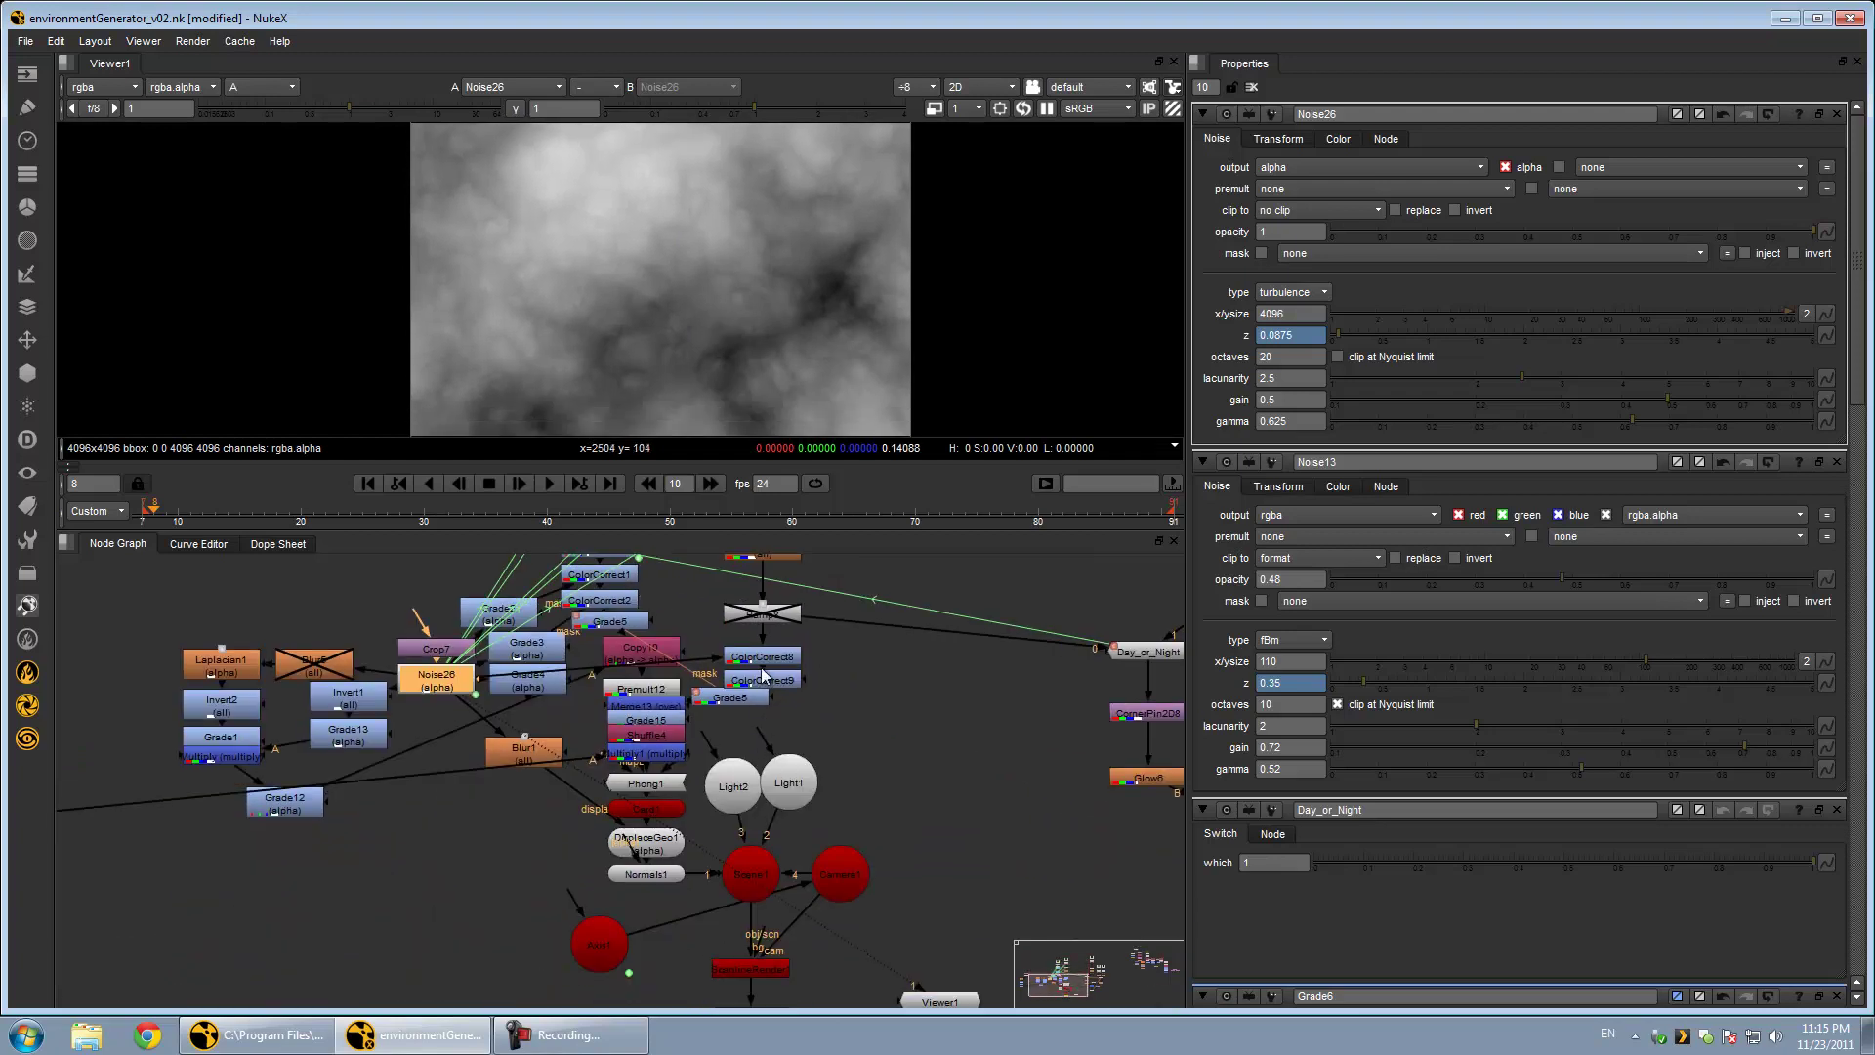
{"action": "left_click", "coordinate": [765, 658]}
{"action": "key", "text": "1"}
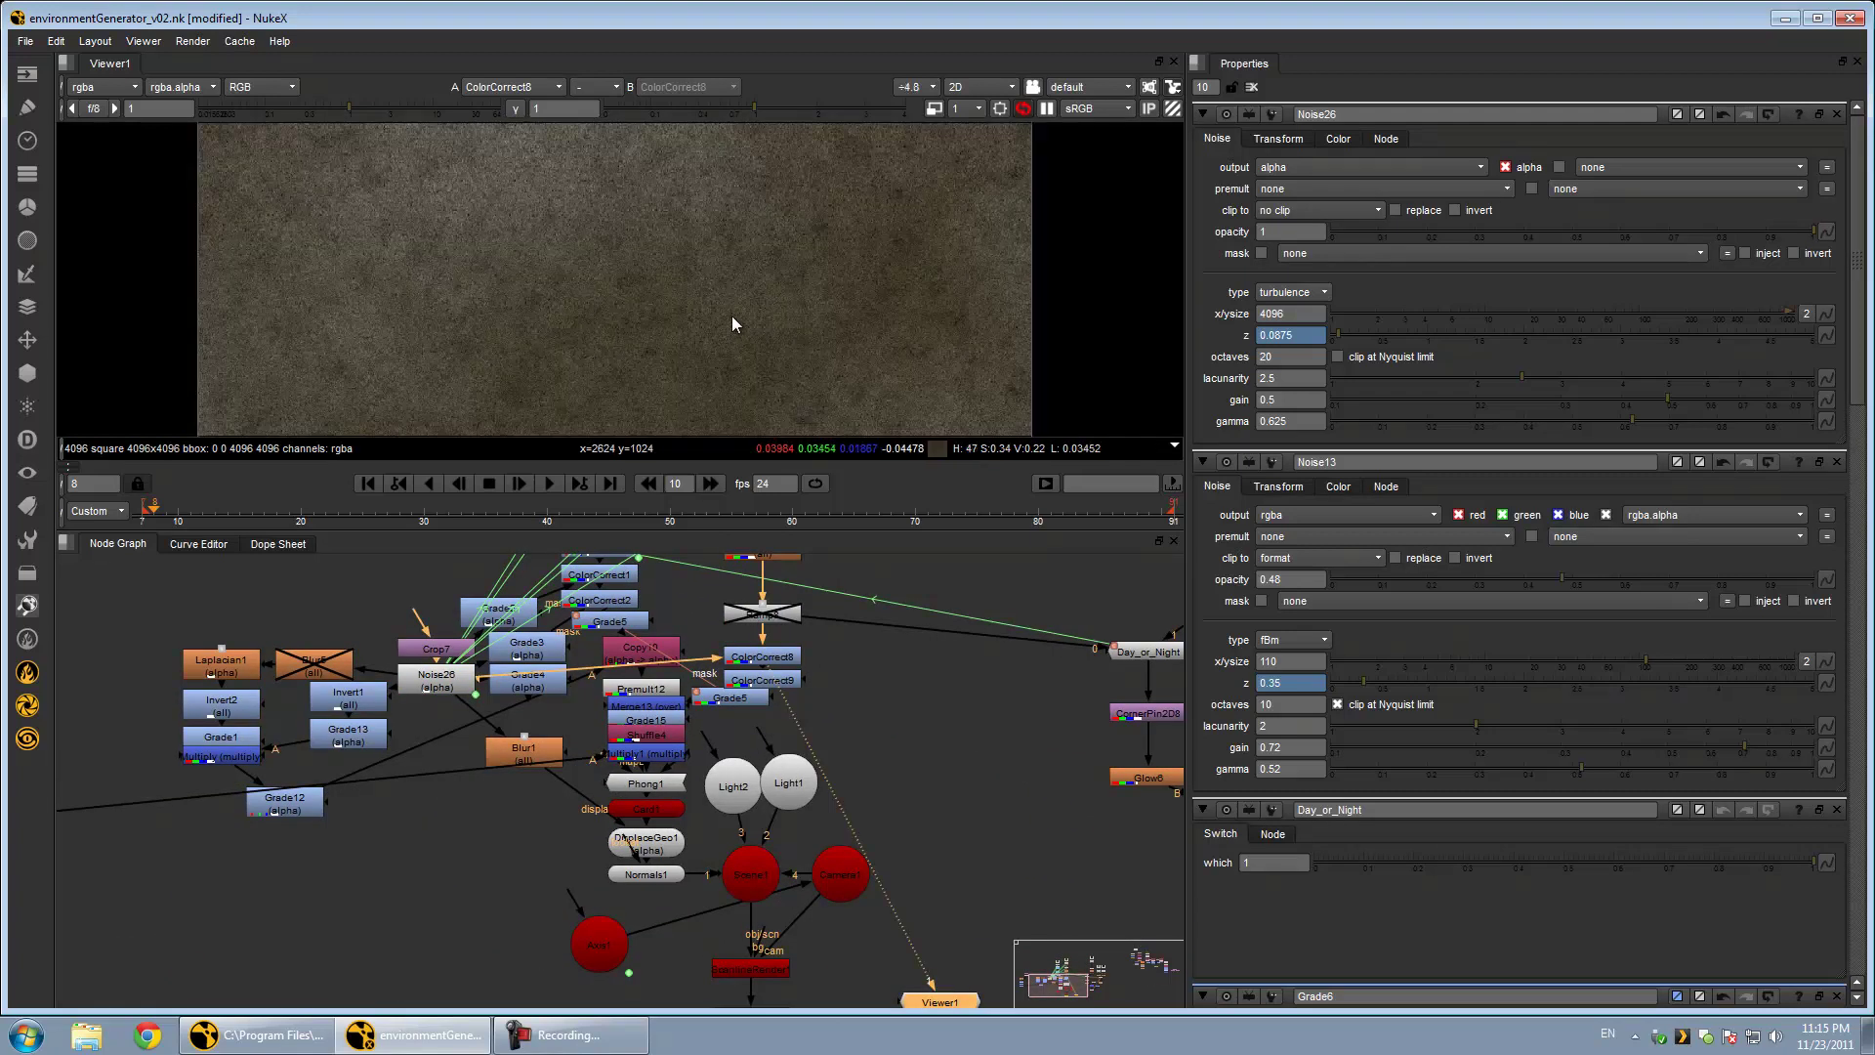
Compare the output of Ramp8 with the two color corrections below it, ColorCorrect8 and ColorCorrect9
{"action": "left_click", "coordinate": [764, 615]}
{"action": "key", "text": "1"}
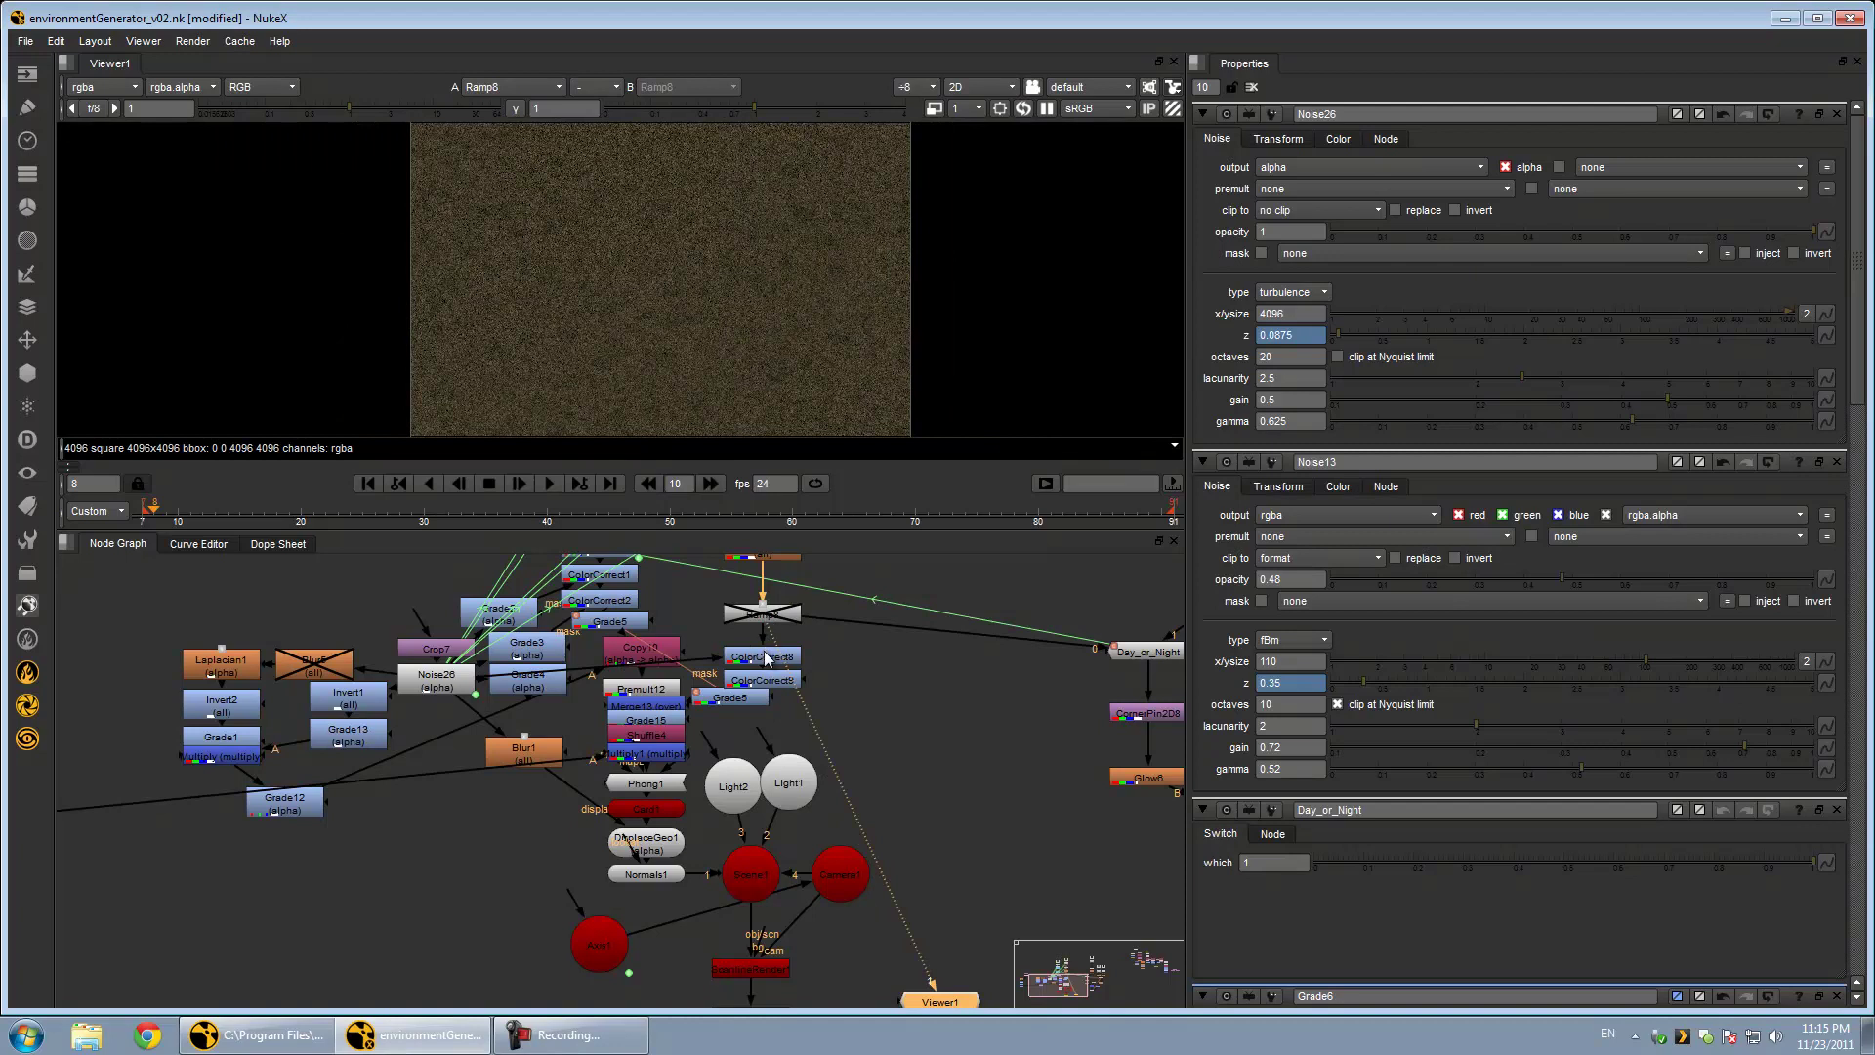
{"action": "left_click", "coordinate": [765, 658]}
{"action": "key", "text": "1"}
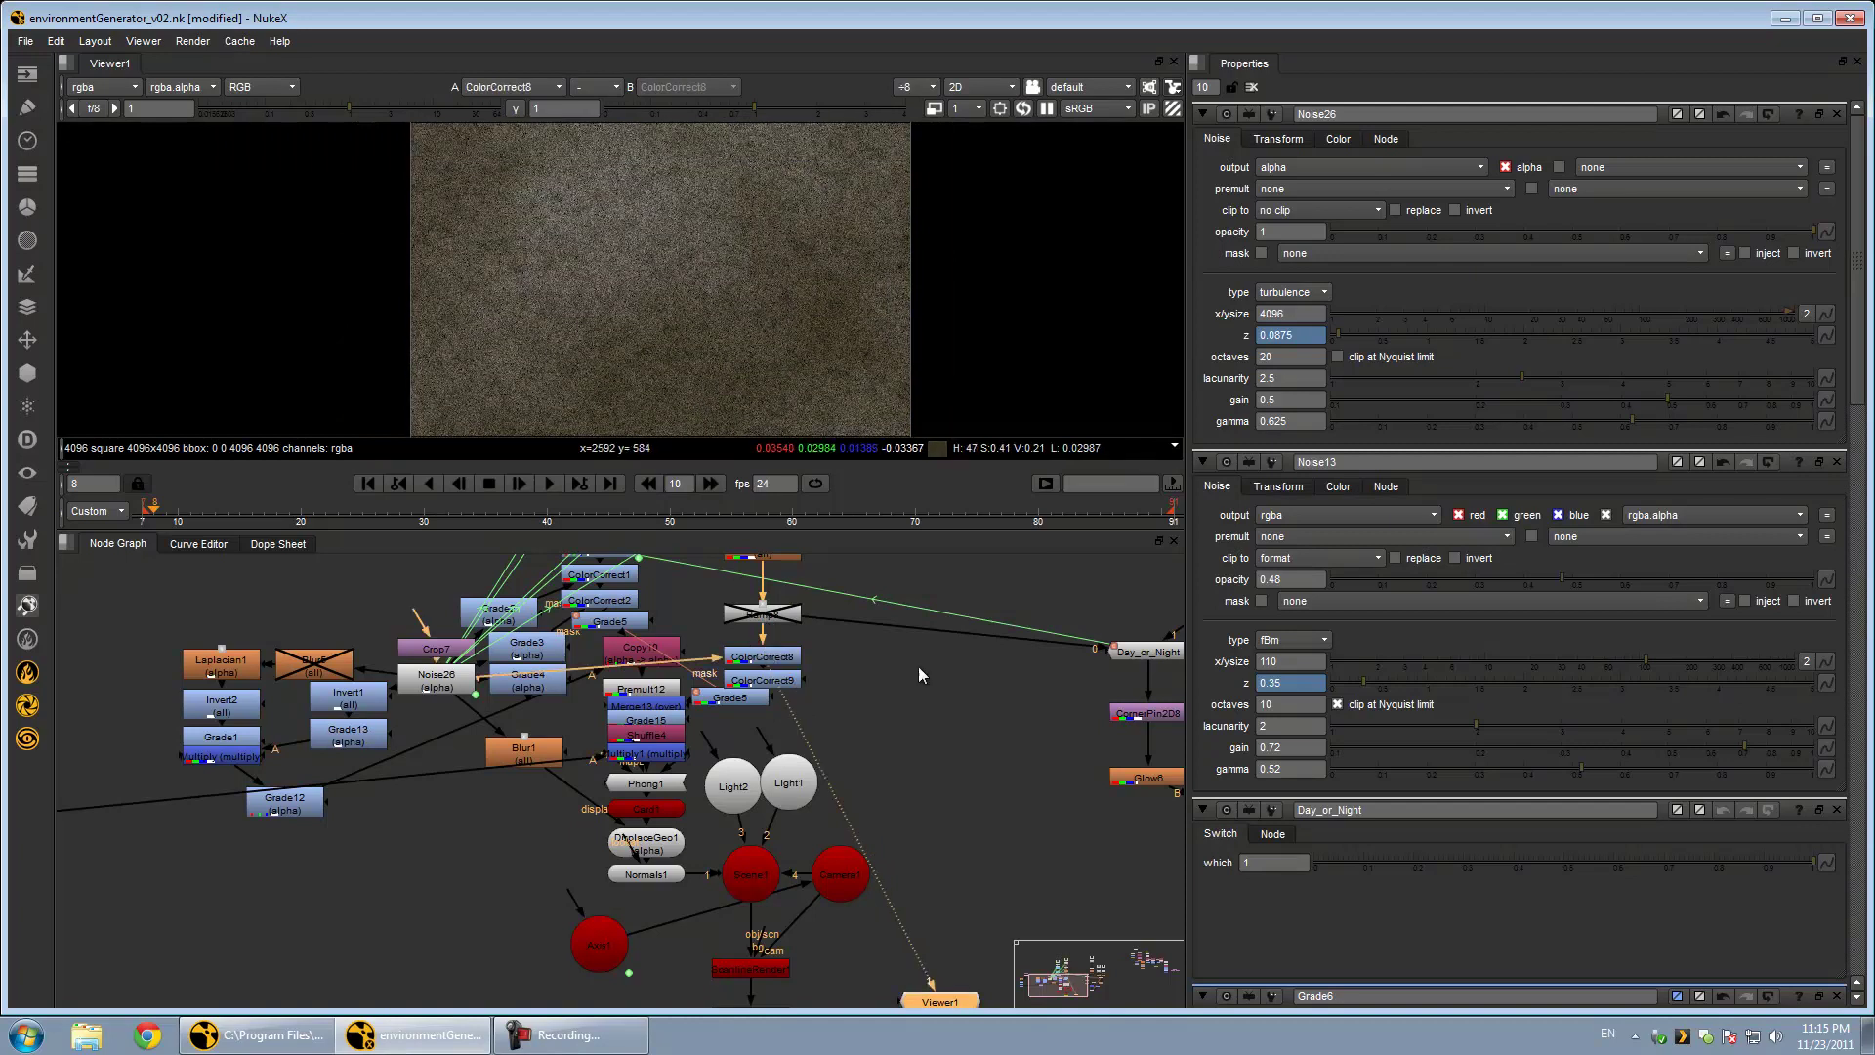
{"action": "left_click", "coordinate": [760, 681]}
{"action": "key", "text": "1"}
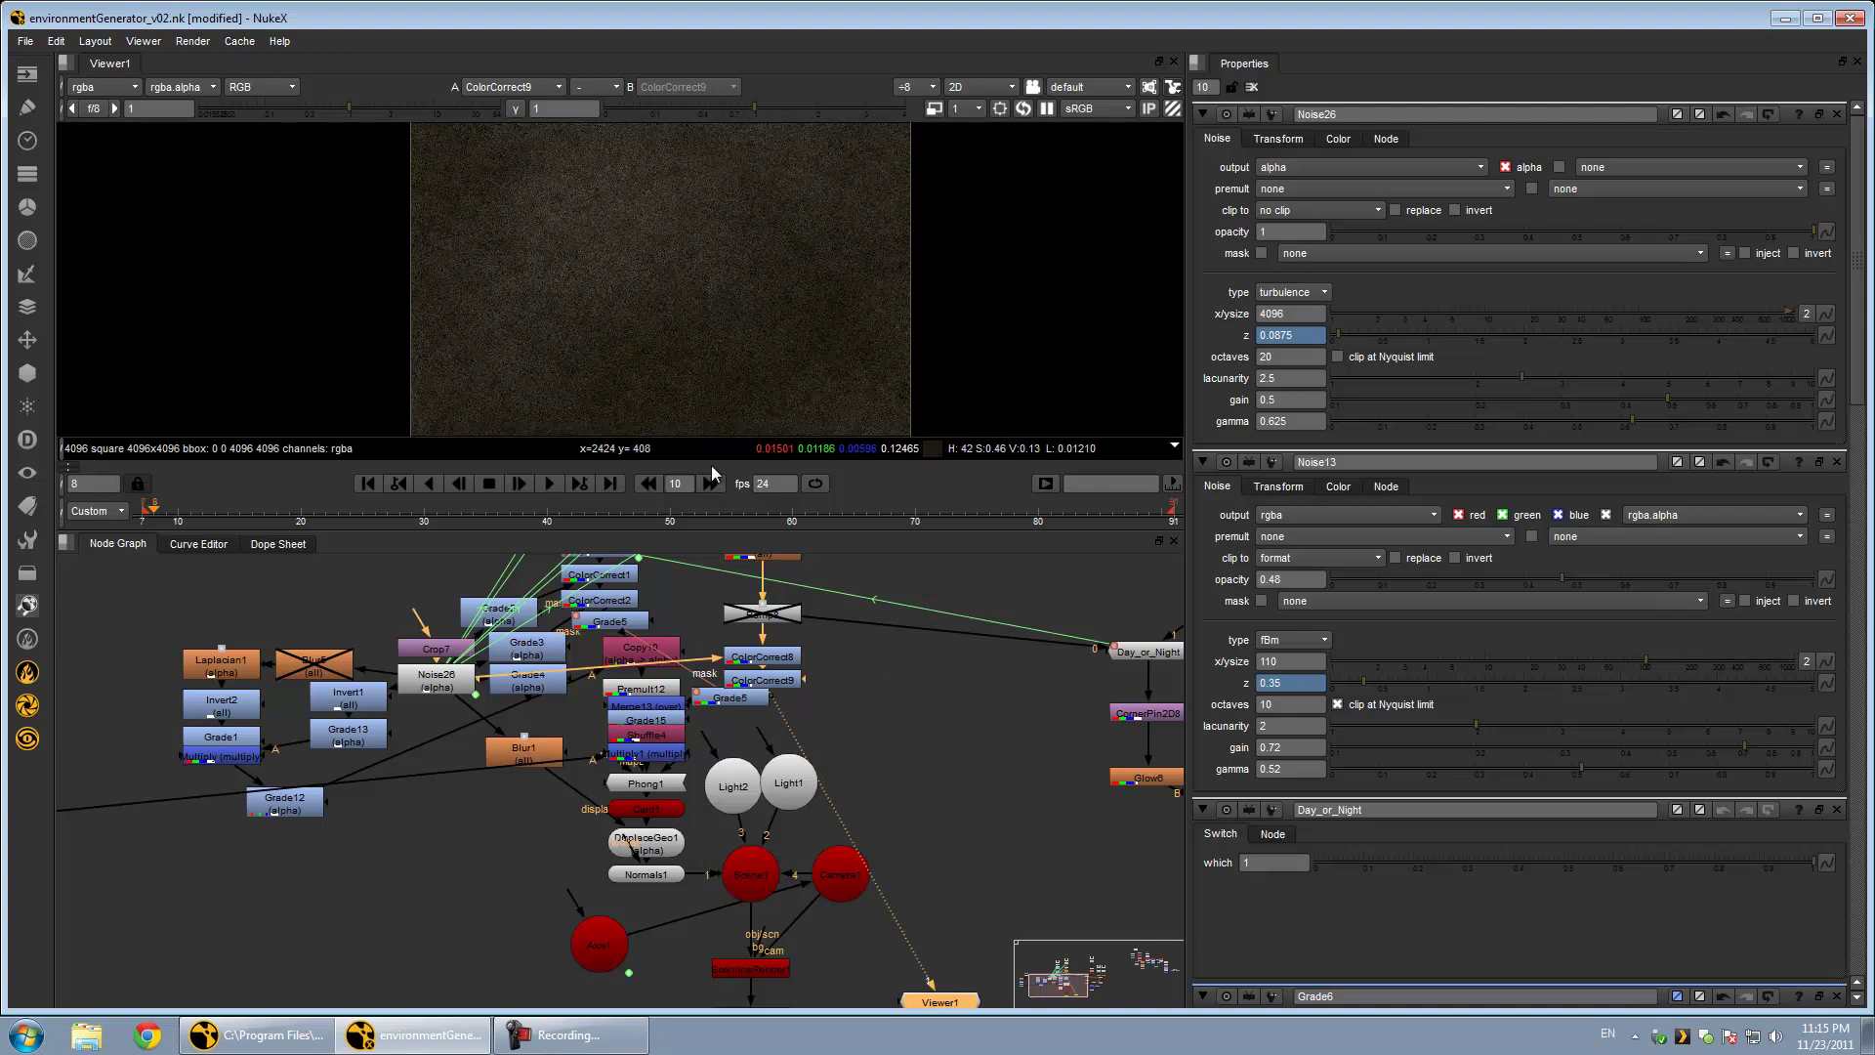
View the output of the cloned Grade5 below ColorCorrect9 and examine the texture up close
{"action": "middle_click_drag", "start_coordinate": [770, 693], "coordinate": [916, 741]}
{"action": "scroll", "coordinate": [916, 741], "scroll_direction": "up", "scroll_amount": 4}
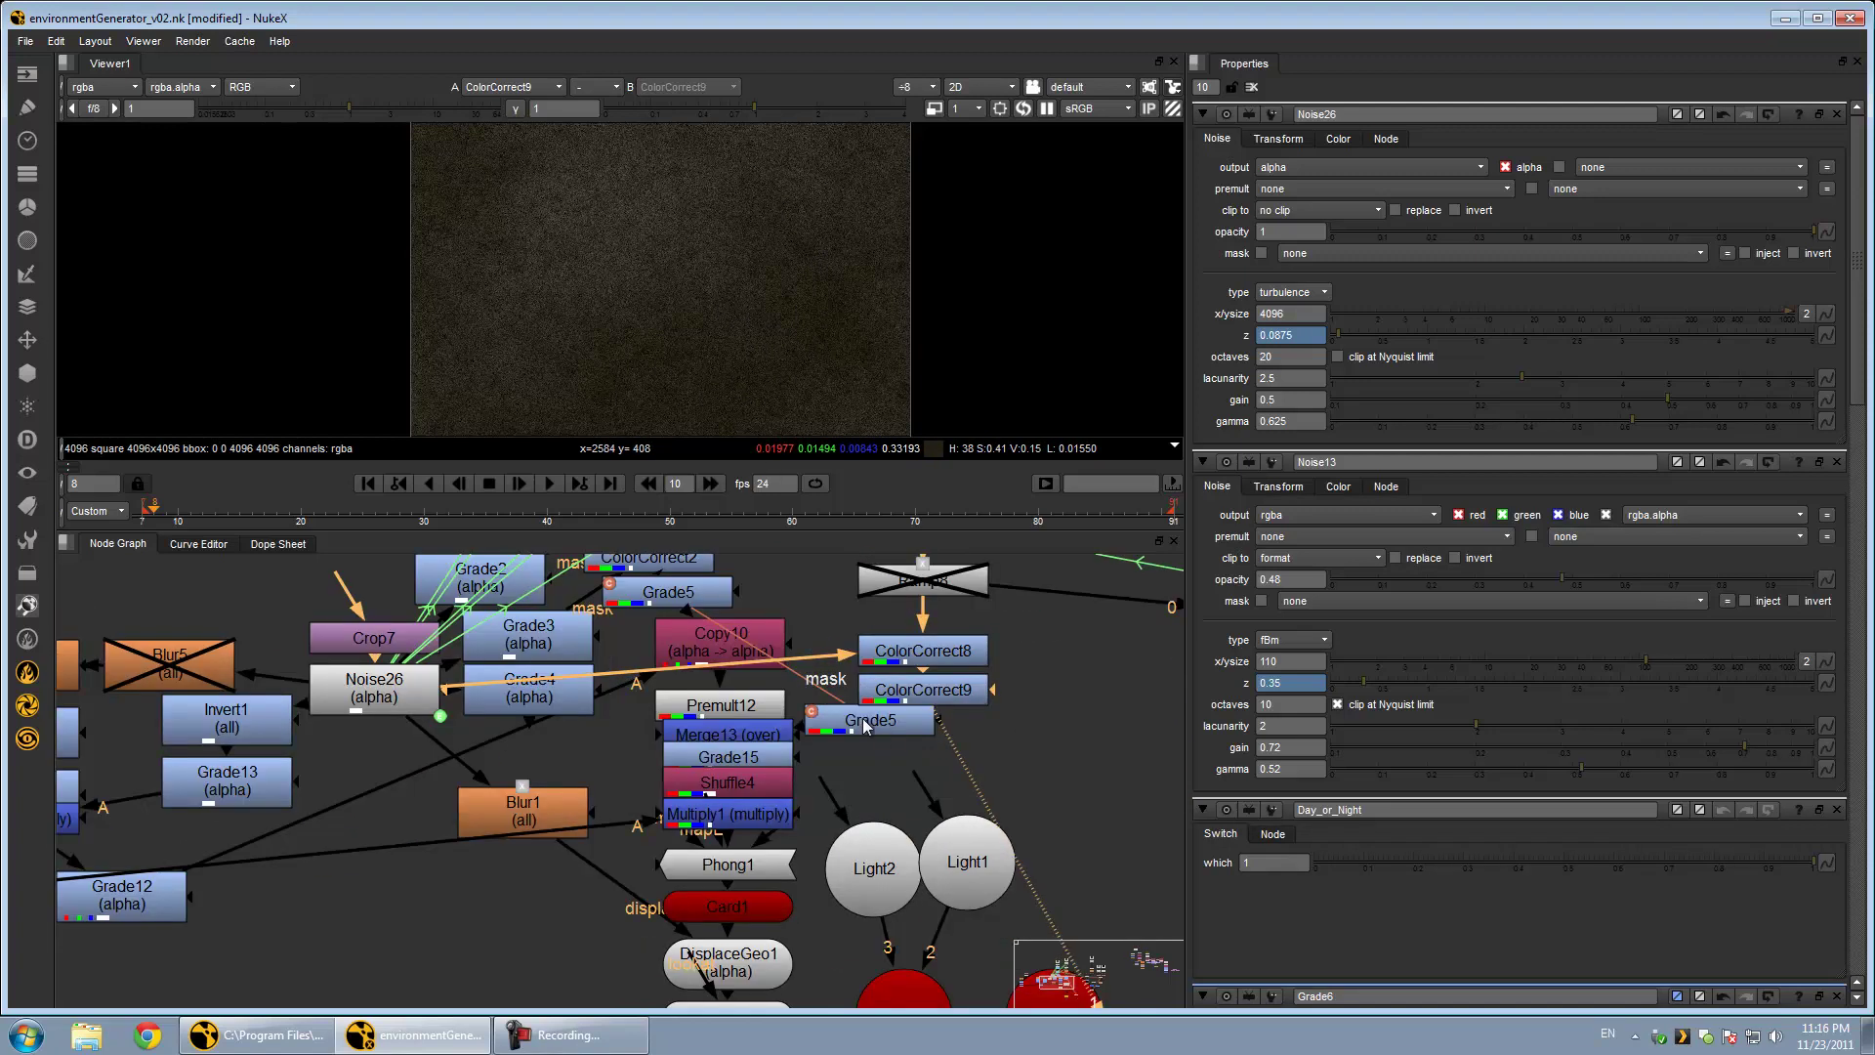
{"action": "key", "text": "1"}
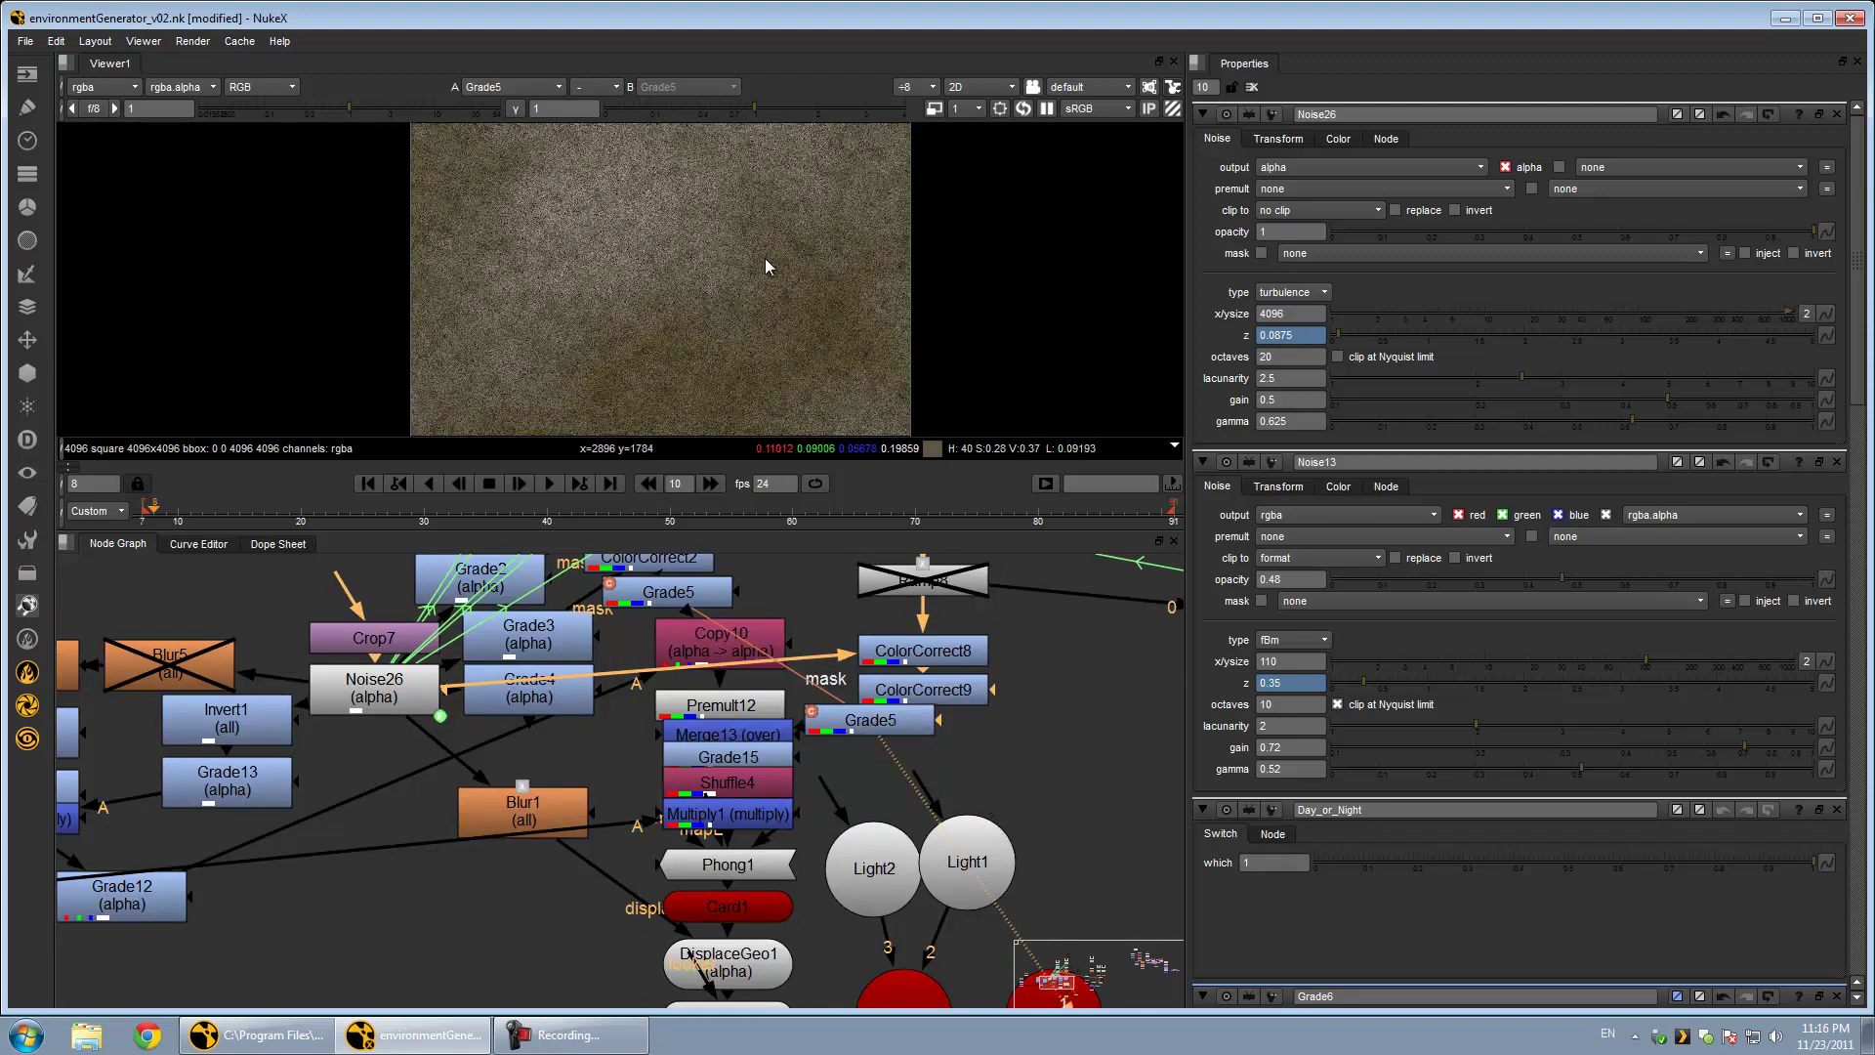
{"action": "scroll", "coordinate": [764, 284], "scroll_direction": "up", "scroll_amount": 4}
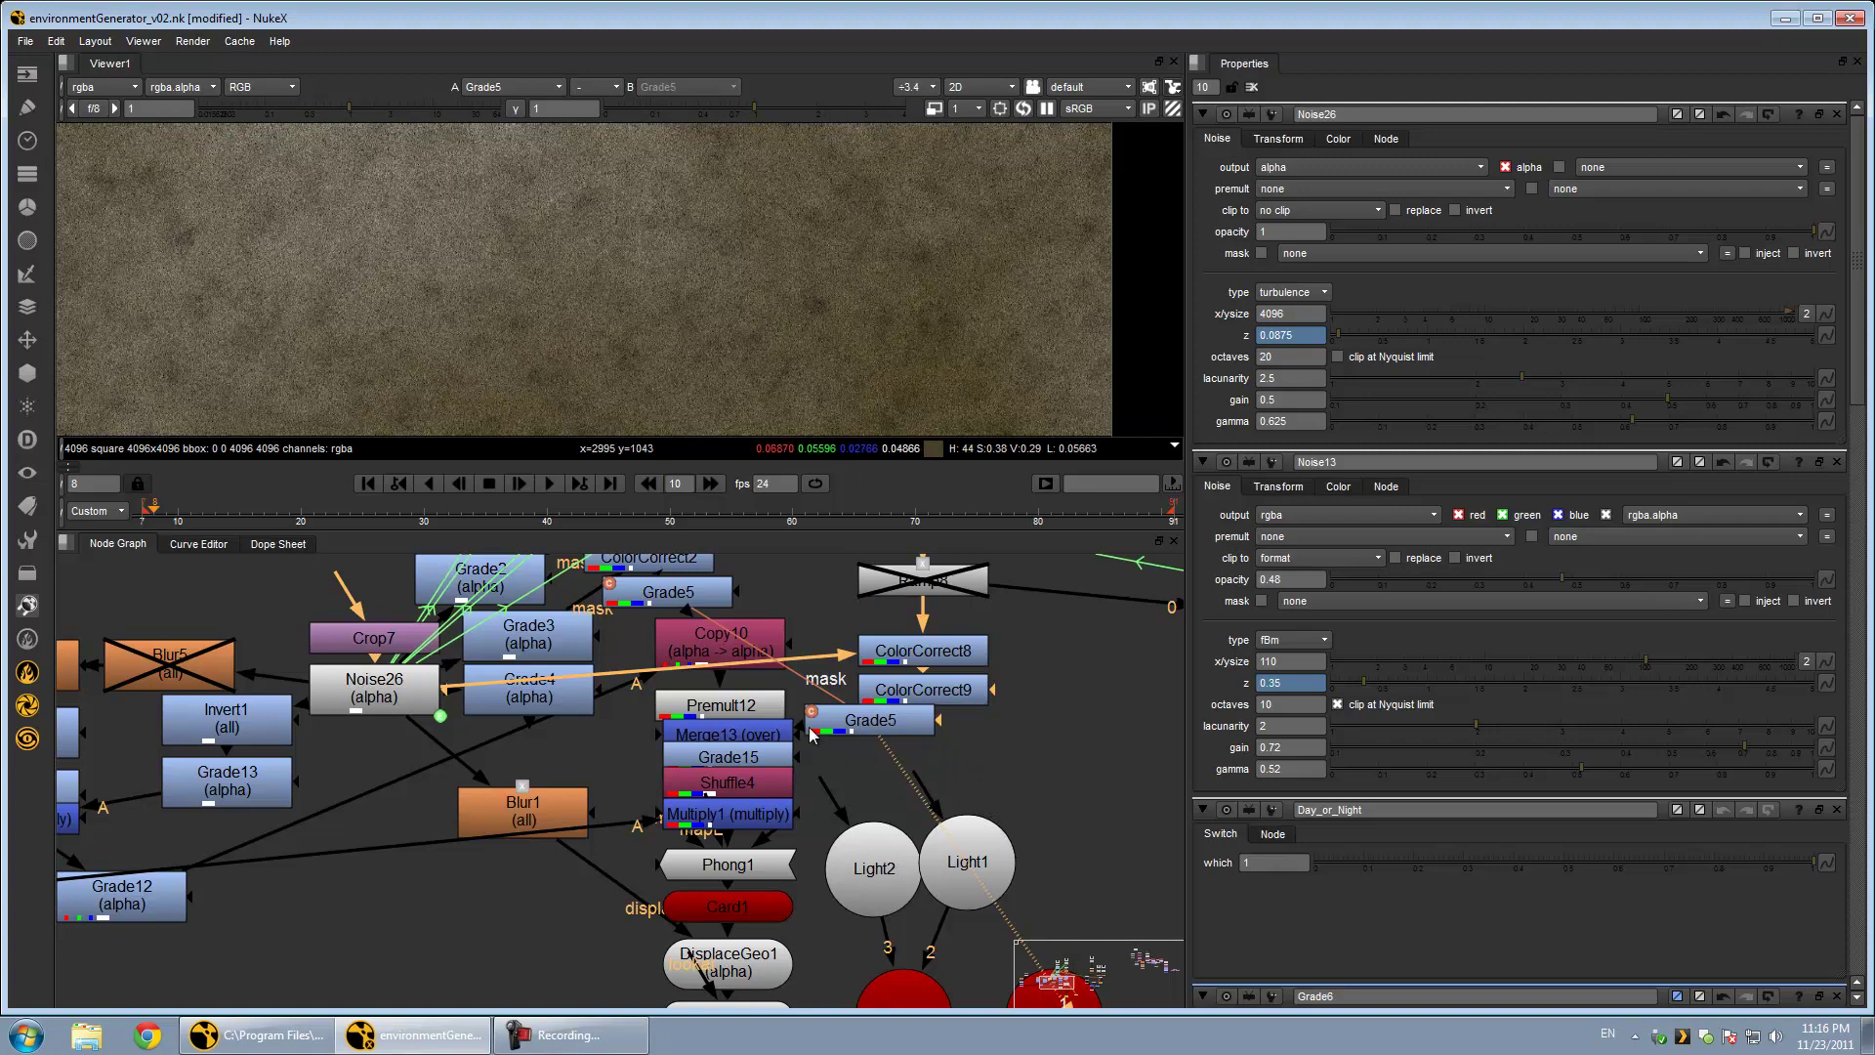
View the Merge13 output, set the viewer gamma to 0.96, and examine different areas of the combined terrain texture
{"action": "left_click", "coordinate": [748, 732]}
{"action": "key", "text": "1"}
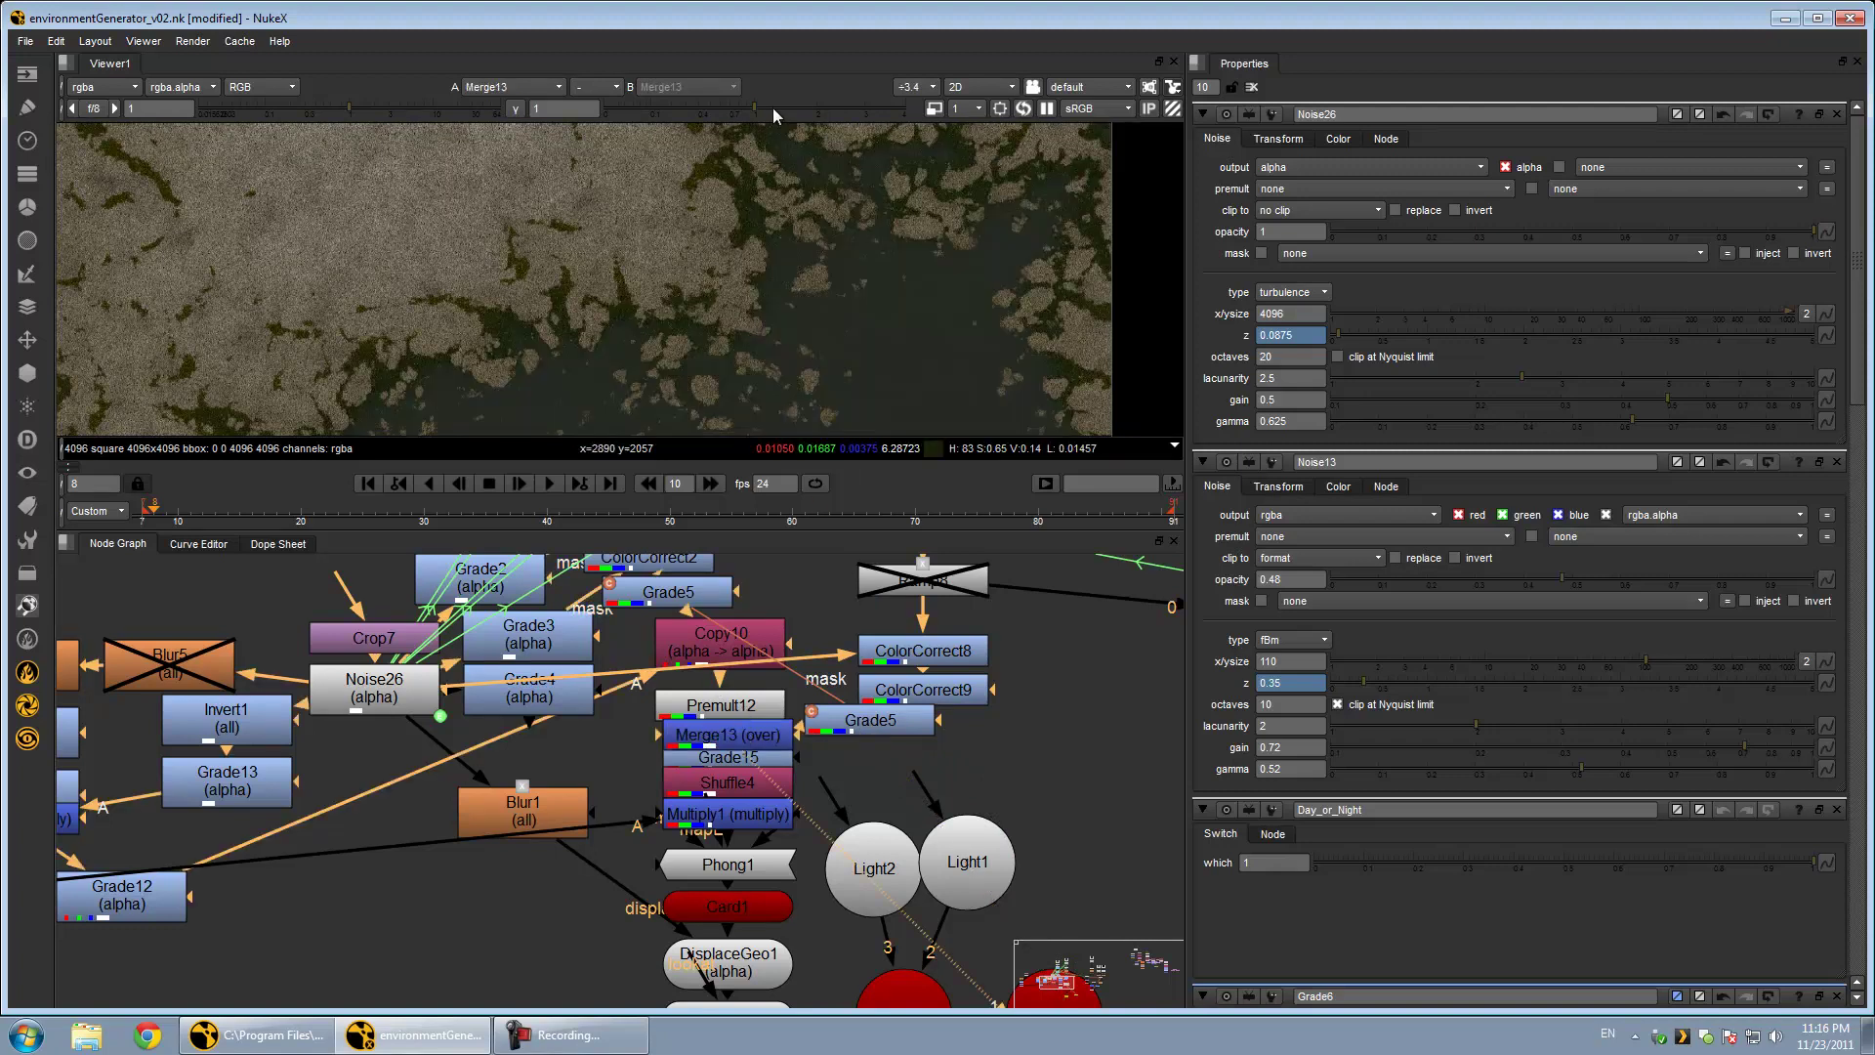
{"action": "left_click_drag", "start_coordinate": [774, 108], "coordinate": [751, 108]}
{"action": "middle_click_drag", "start_coordinate": [847, 215], "coordinate": [758, 411]}
{"action": "middle_click_drag", "start_coordinate": [786, 272], "coordinate": [817, 443]}
{"action": "middle_click_drag", "start_coordinate": [789, 352], "coordinate": [812, 322]}
{"action": "middle_click_drag", "start_coordinate": [787, 424], "coordinate": [853, 157]}
View the alpha channel of the Noise26 node at full extent
{"action": "middle_click_drag", "start_coordinate": [560, 698], "coordinate": [865, 746]}
{"action": "left_click", "coordinate": [670, 742]}
{"action": "key", "text": "1"}
{"action": "key", "text": "a"}
{"action": "scroll", "coordinate": [697, 287], "scroll_direction": "down", "scroll_amount": 5}
{"action": "middle_click_drag", "start_coordinate": [681, 690], "coordinate": [760, 703]}
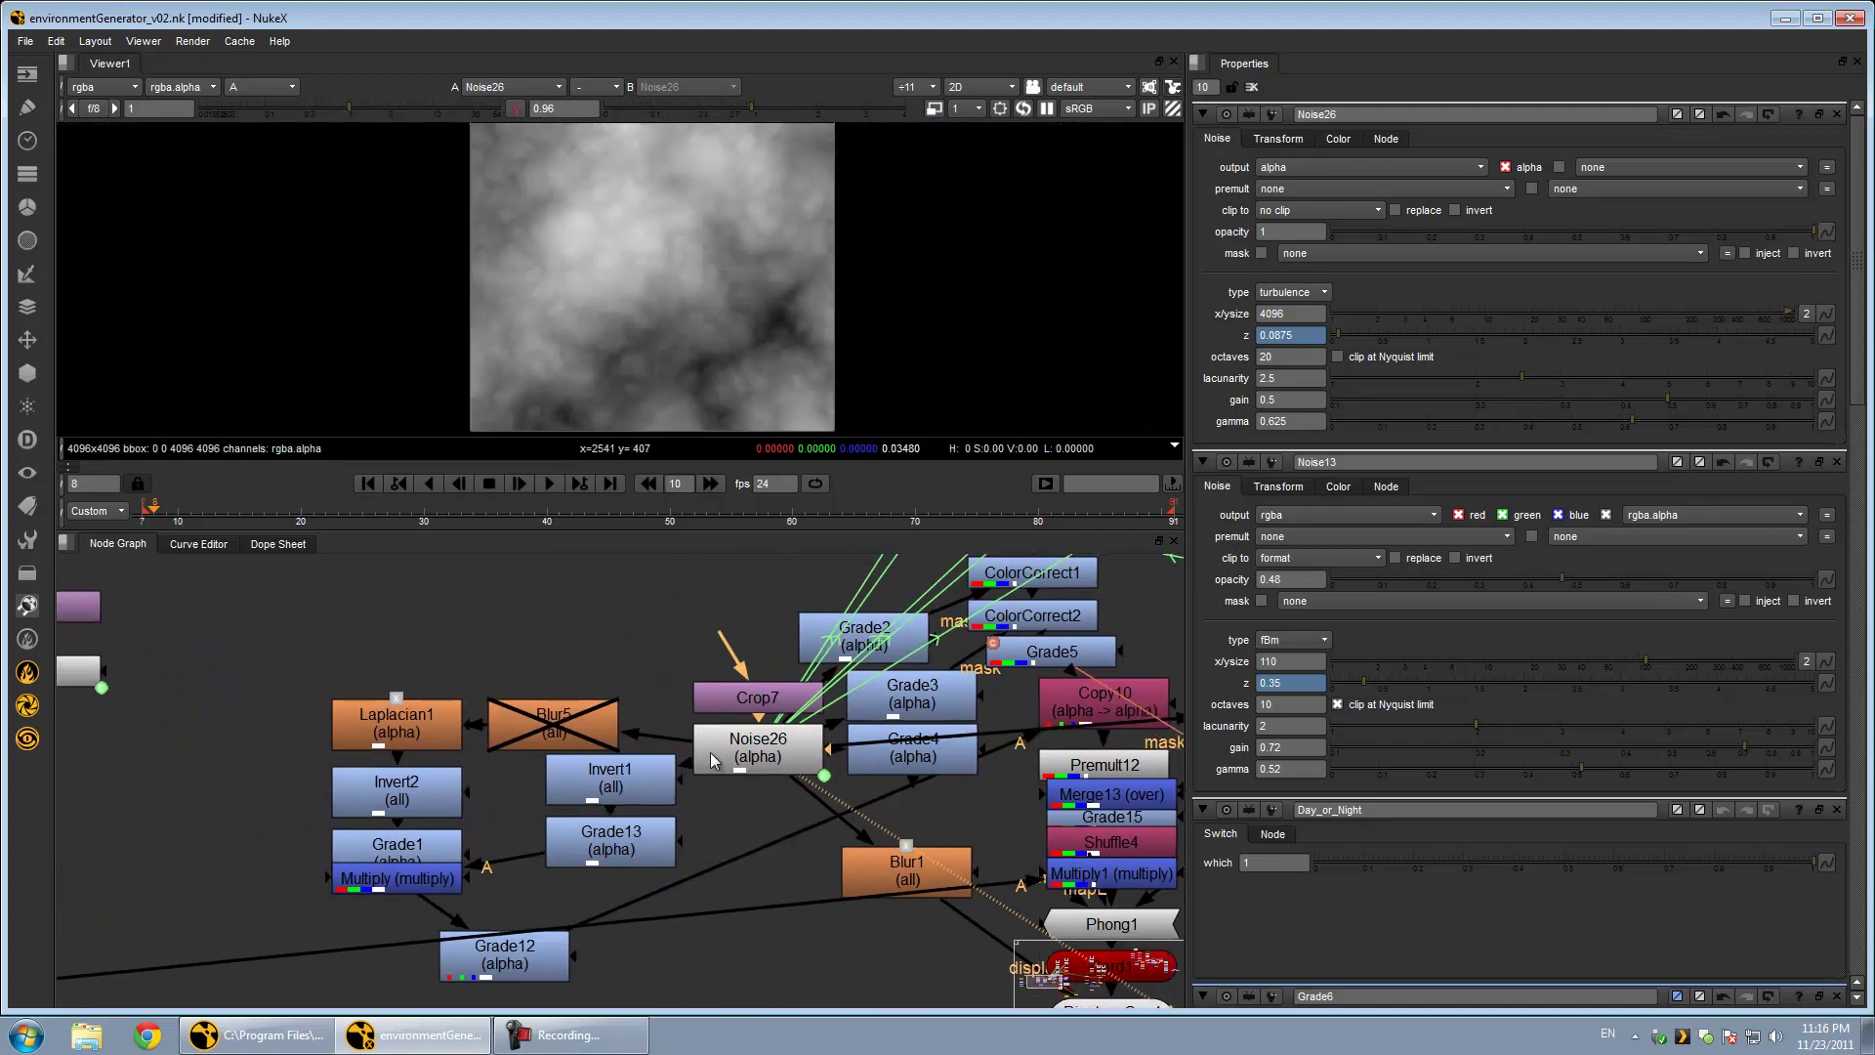
View the Laplacian1 alpha output up close and open the node's properties
{"action": "left_click", "coordinate": [450, 723]}
{"action": "key", "text": "1"}
{"action": "scroll", "coordinate": [621, 285], "scroll_direction": "up", "scroll_amount": 6}
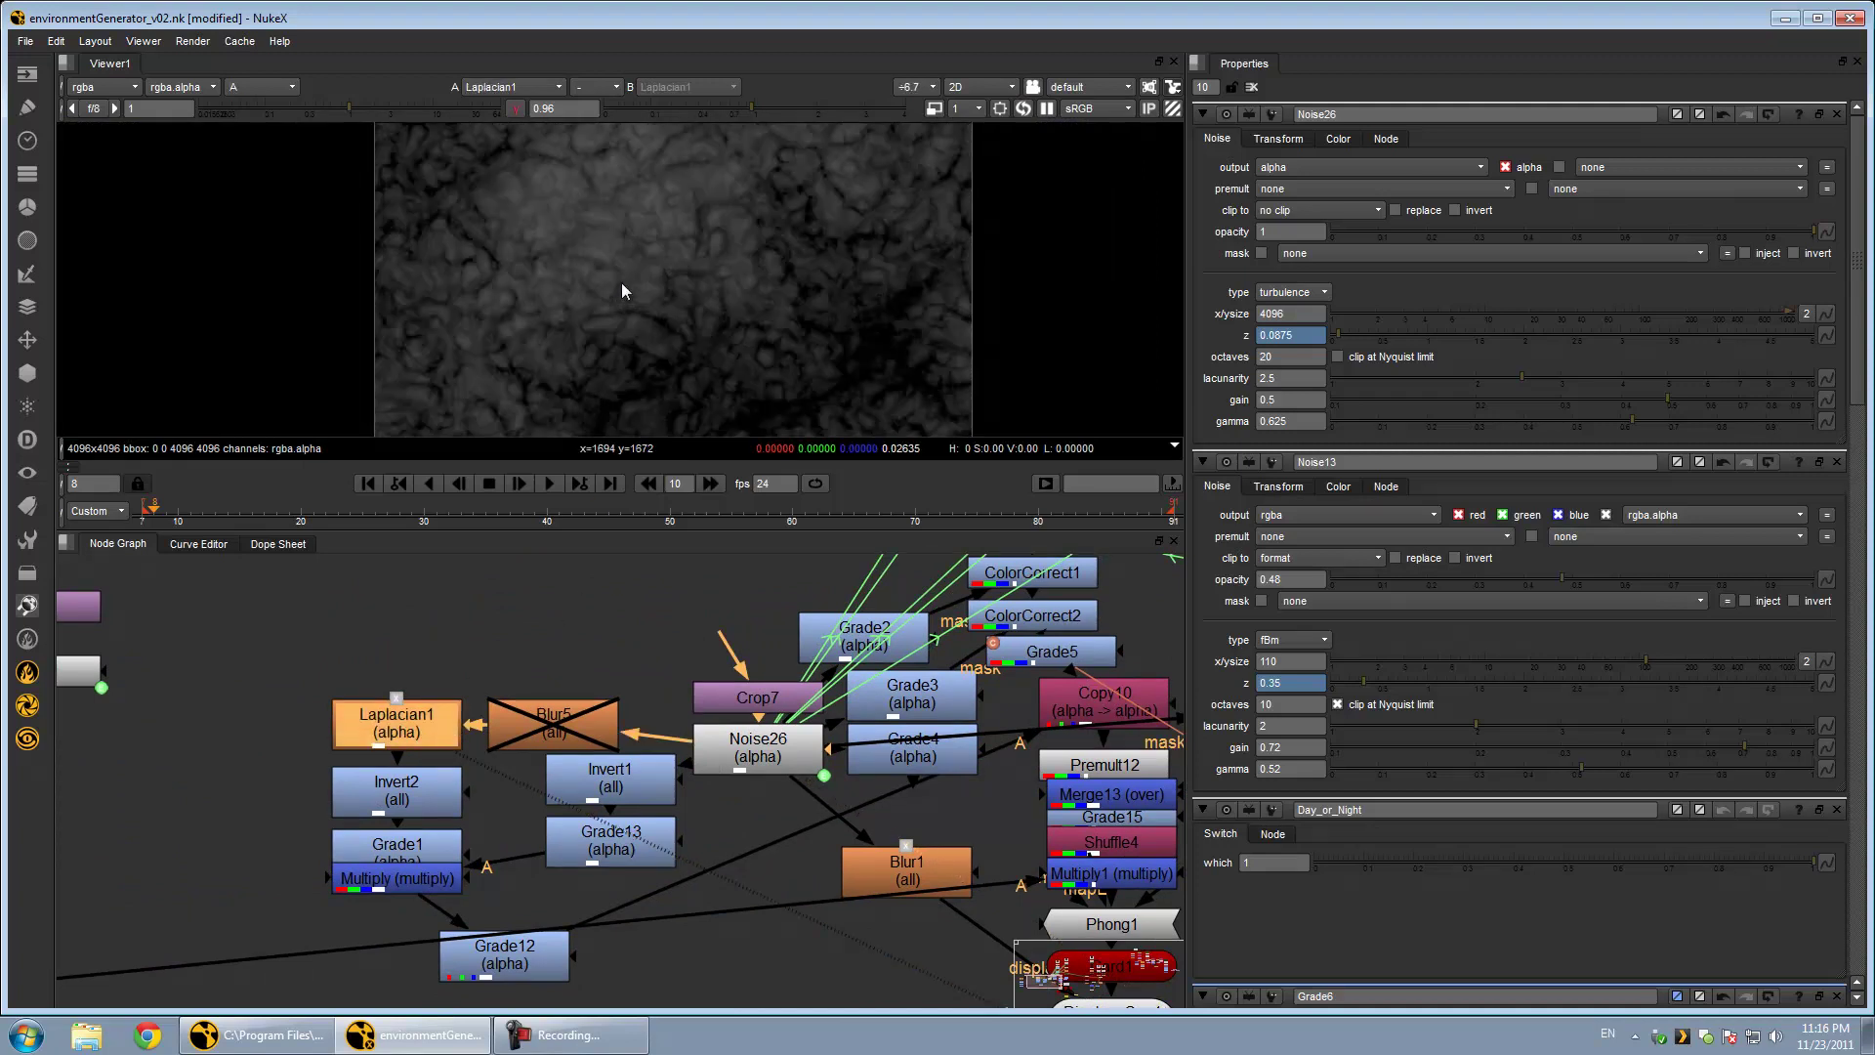
{"action": "scroll", "coordinate": [623, 290], "scroll_direction": "up", "scroll_amount": 2}
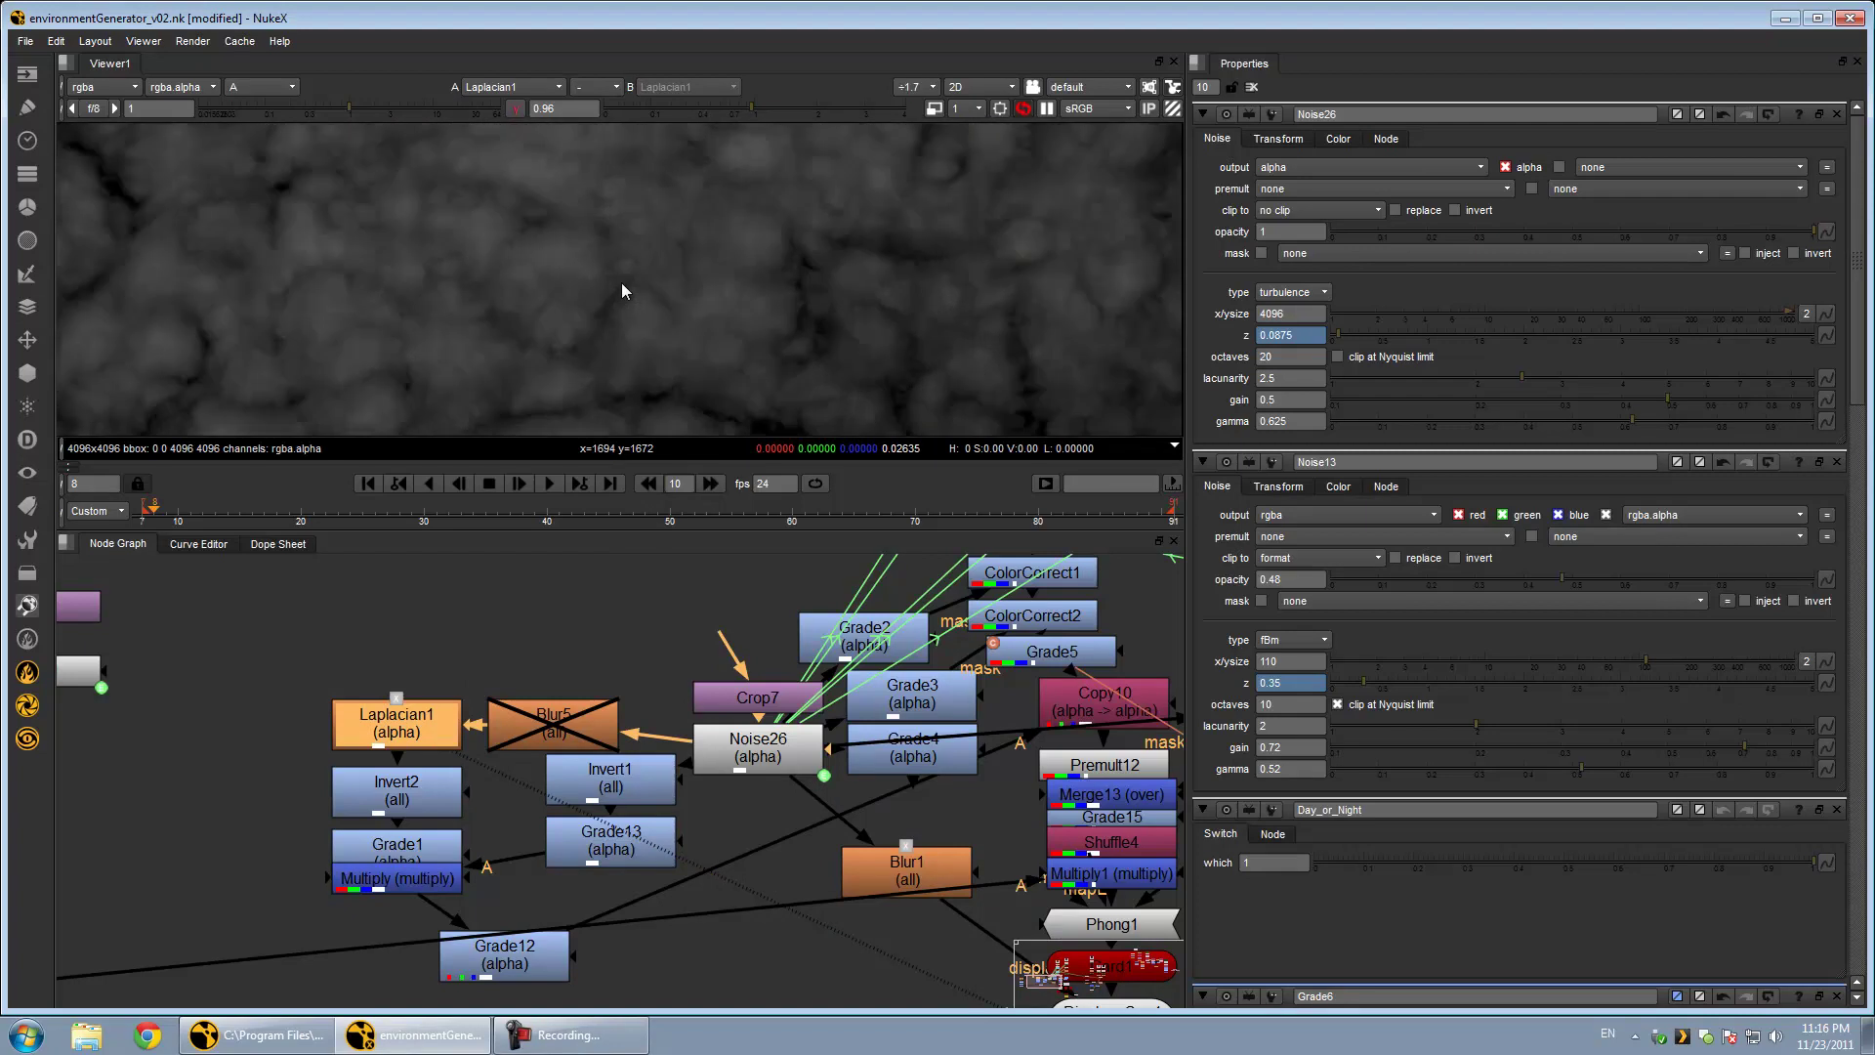
{"action": "double_click", "coordinate": [436, 723]}
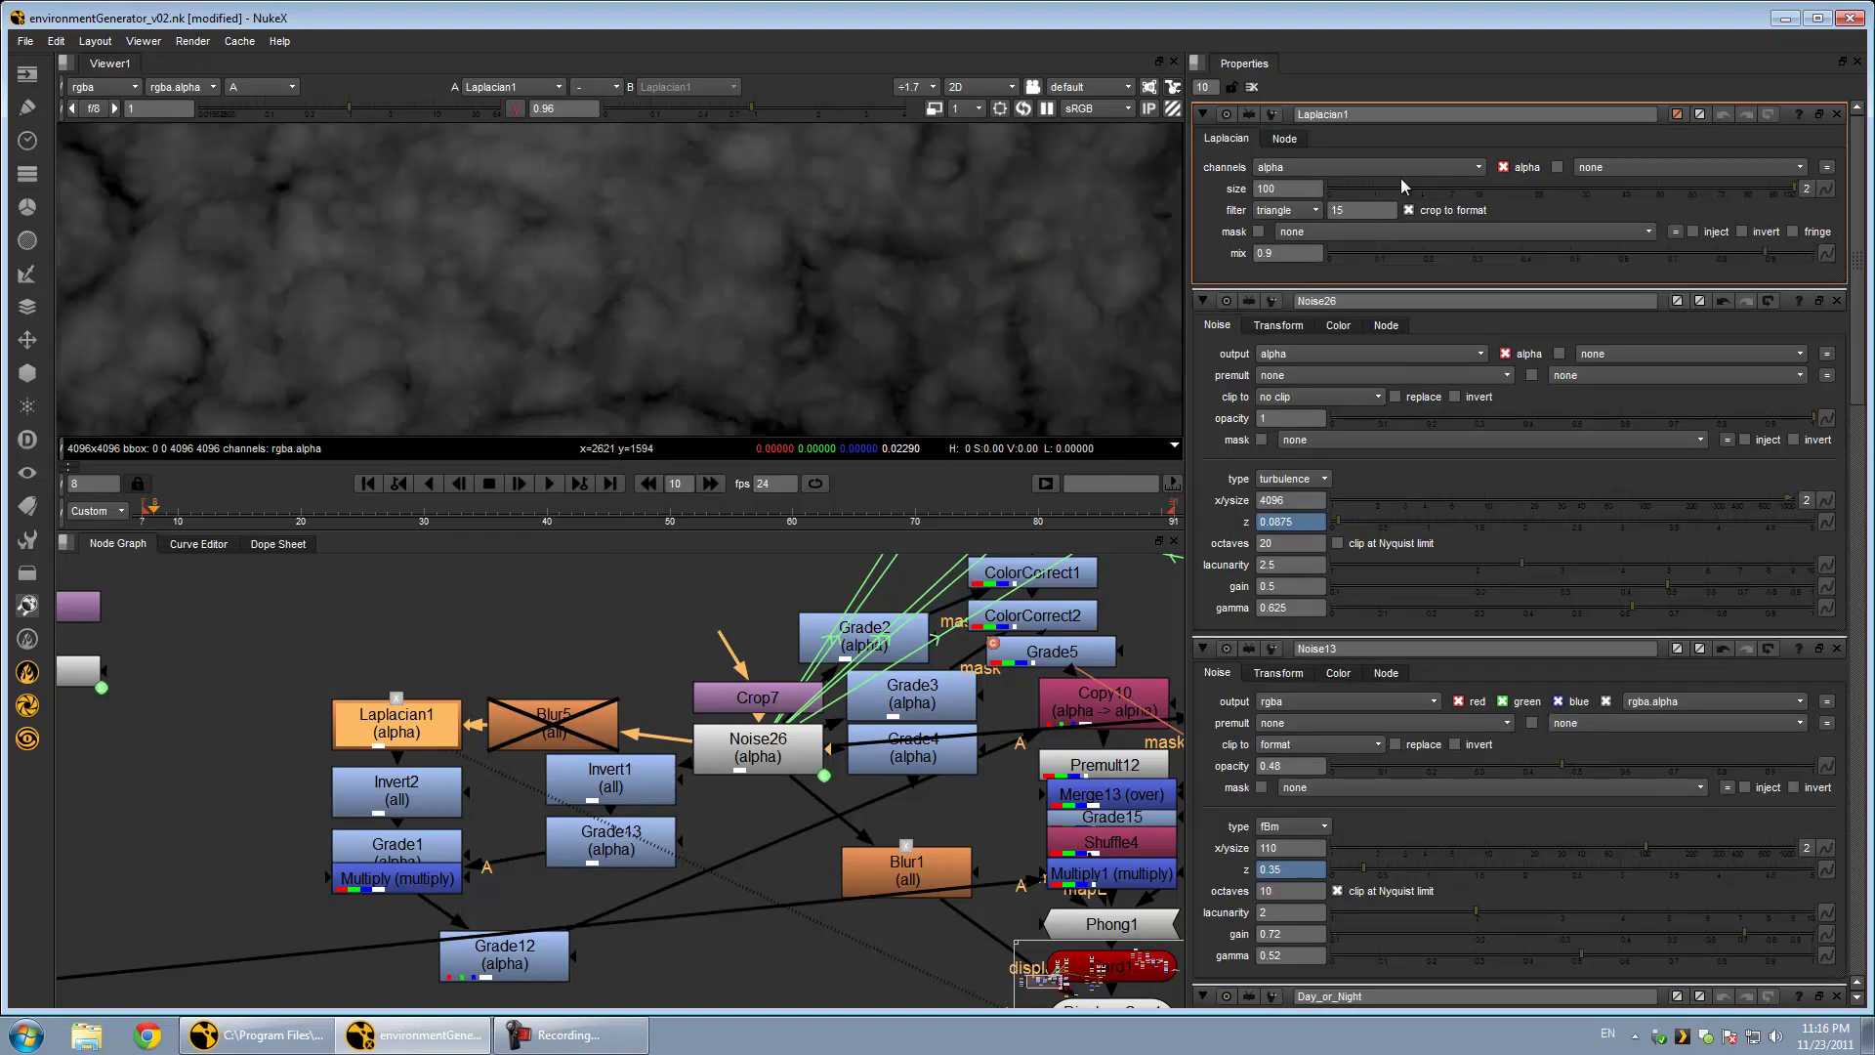
{"action": "scroll", "coordinate": [813, 280], "scroll_direction": "down", "scroll_amount": 3}
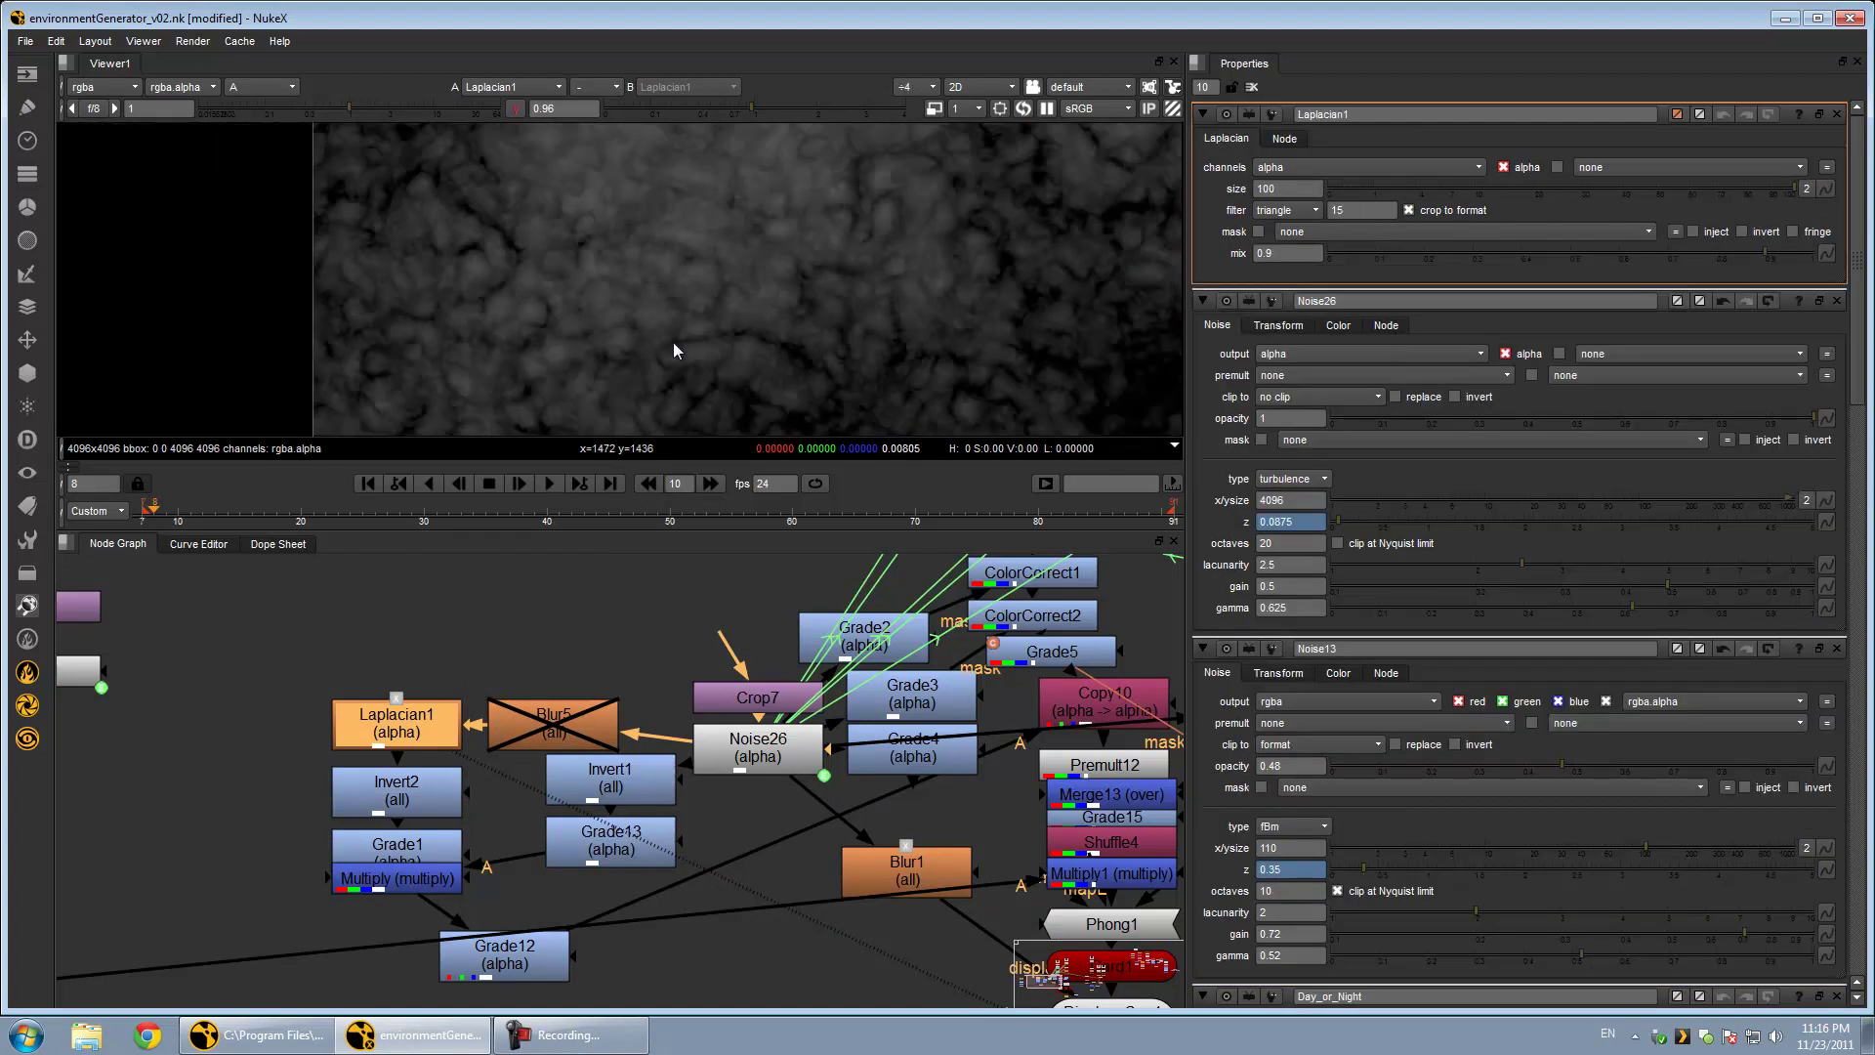
Compare the Noise1 output with its blurred version, Blur2, in the viewer's RGB channels
{"action": "middle_click_drag", "start_coordinate": [373, 611], "coordinate": [742, 805]}
{"action": "left_click", "coordinate": [471, 776]}
{"action": "key", "text": "1"}
{"action": "key", "text": "a"}
{"action": "scroll", "coordinate": [640, 315], "scroll_direction": "down", "scroll_amount": 3}
{"action": "left_click", "coordinate": [303, 840]}
{"action": "key", "text": "1"}
{"action": "middle_click_drag", "start_coordinate": [474, 739], "coordinate": [503, 621]}
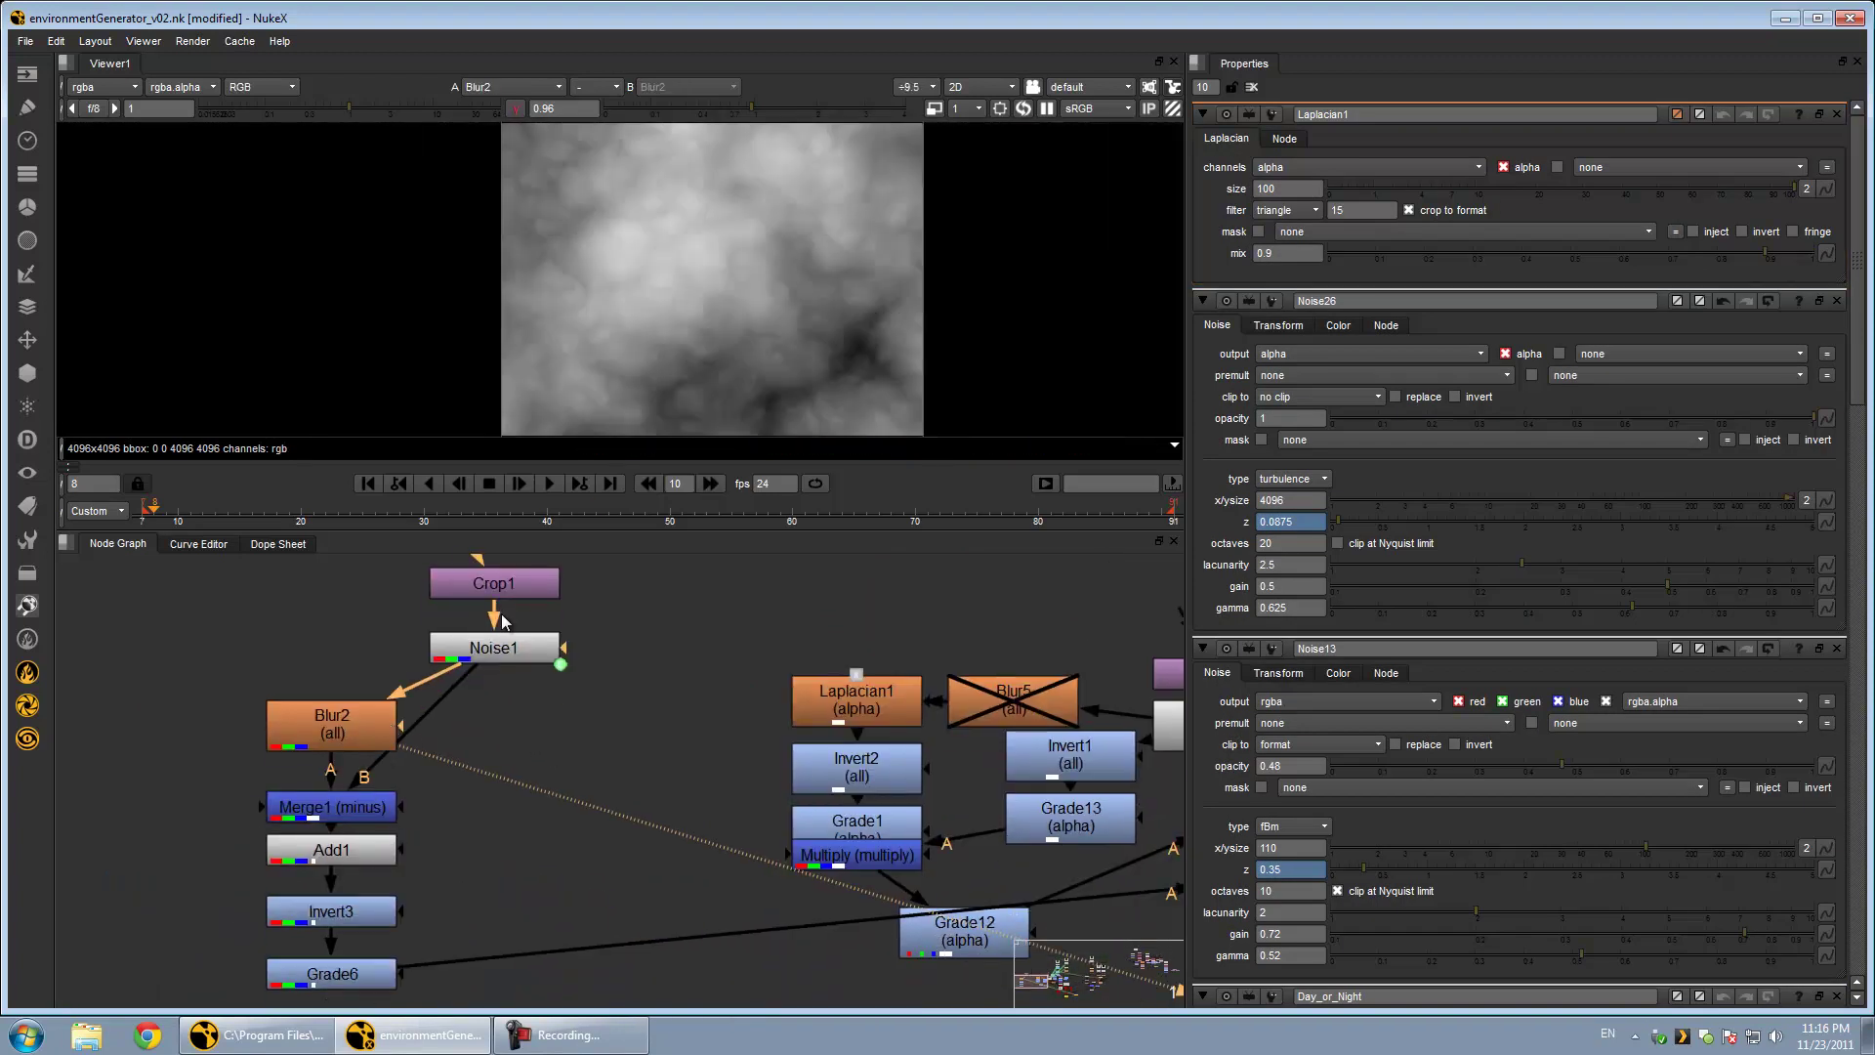
View the Merge1 (minus) output and examine the edge pattern from subtracting the noise and its blur
{"action": "left_click", "coordinate": [342, 723]}
{"action": "left_click", "coordinate": [346, 817]}
{"action": "key", "text": "1"}
{"action": "scroll", "coordinate": [694, 334], "scroll_direction": "up", "scroll_amount": 8}
{"action": "scroll", "coordinate": [479, 312], "scroll_direction": "down", "scroll_amount": 3}
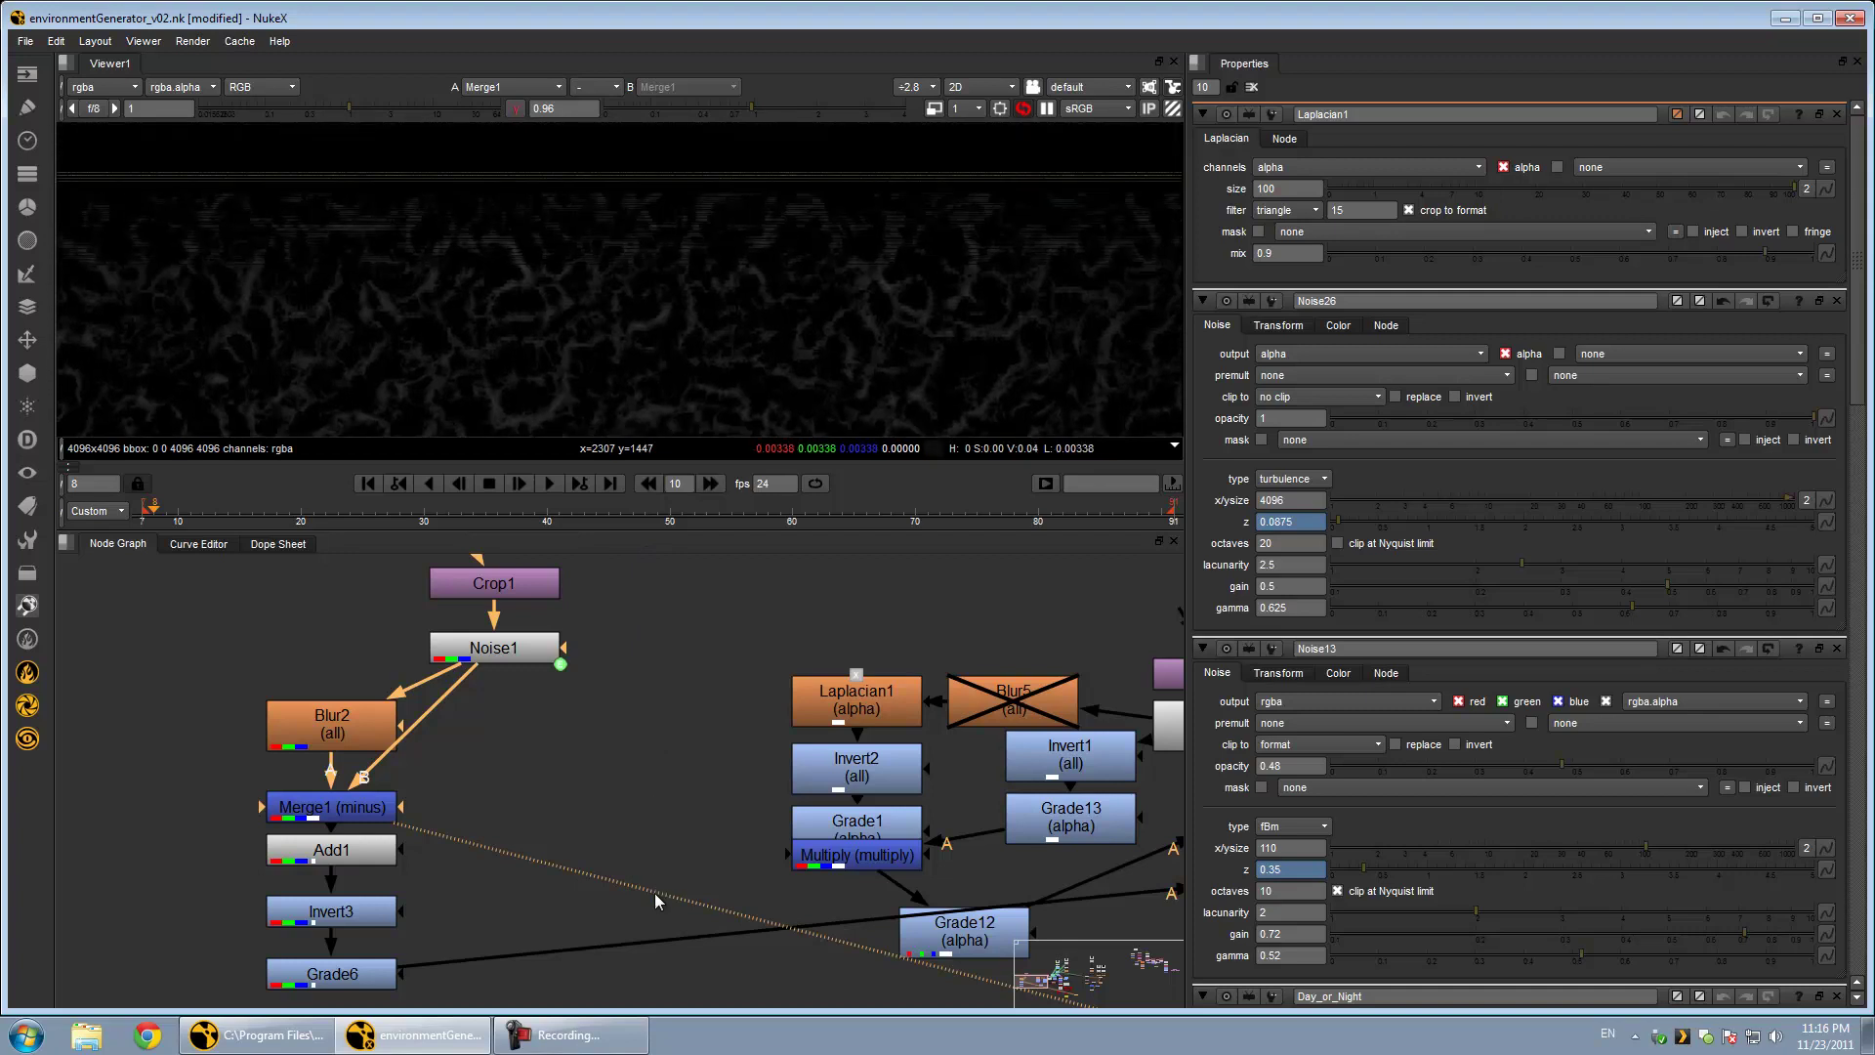
{"action": "scroll", "coordinate": [714, 266], "scroll_direction": "down", "scroll_amount": 3}
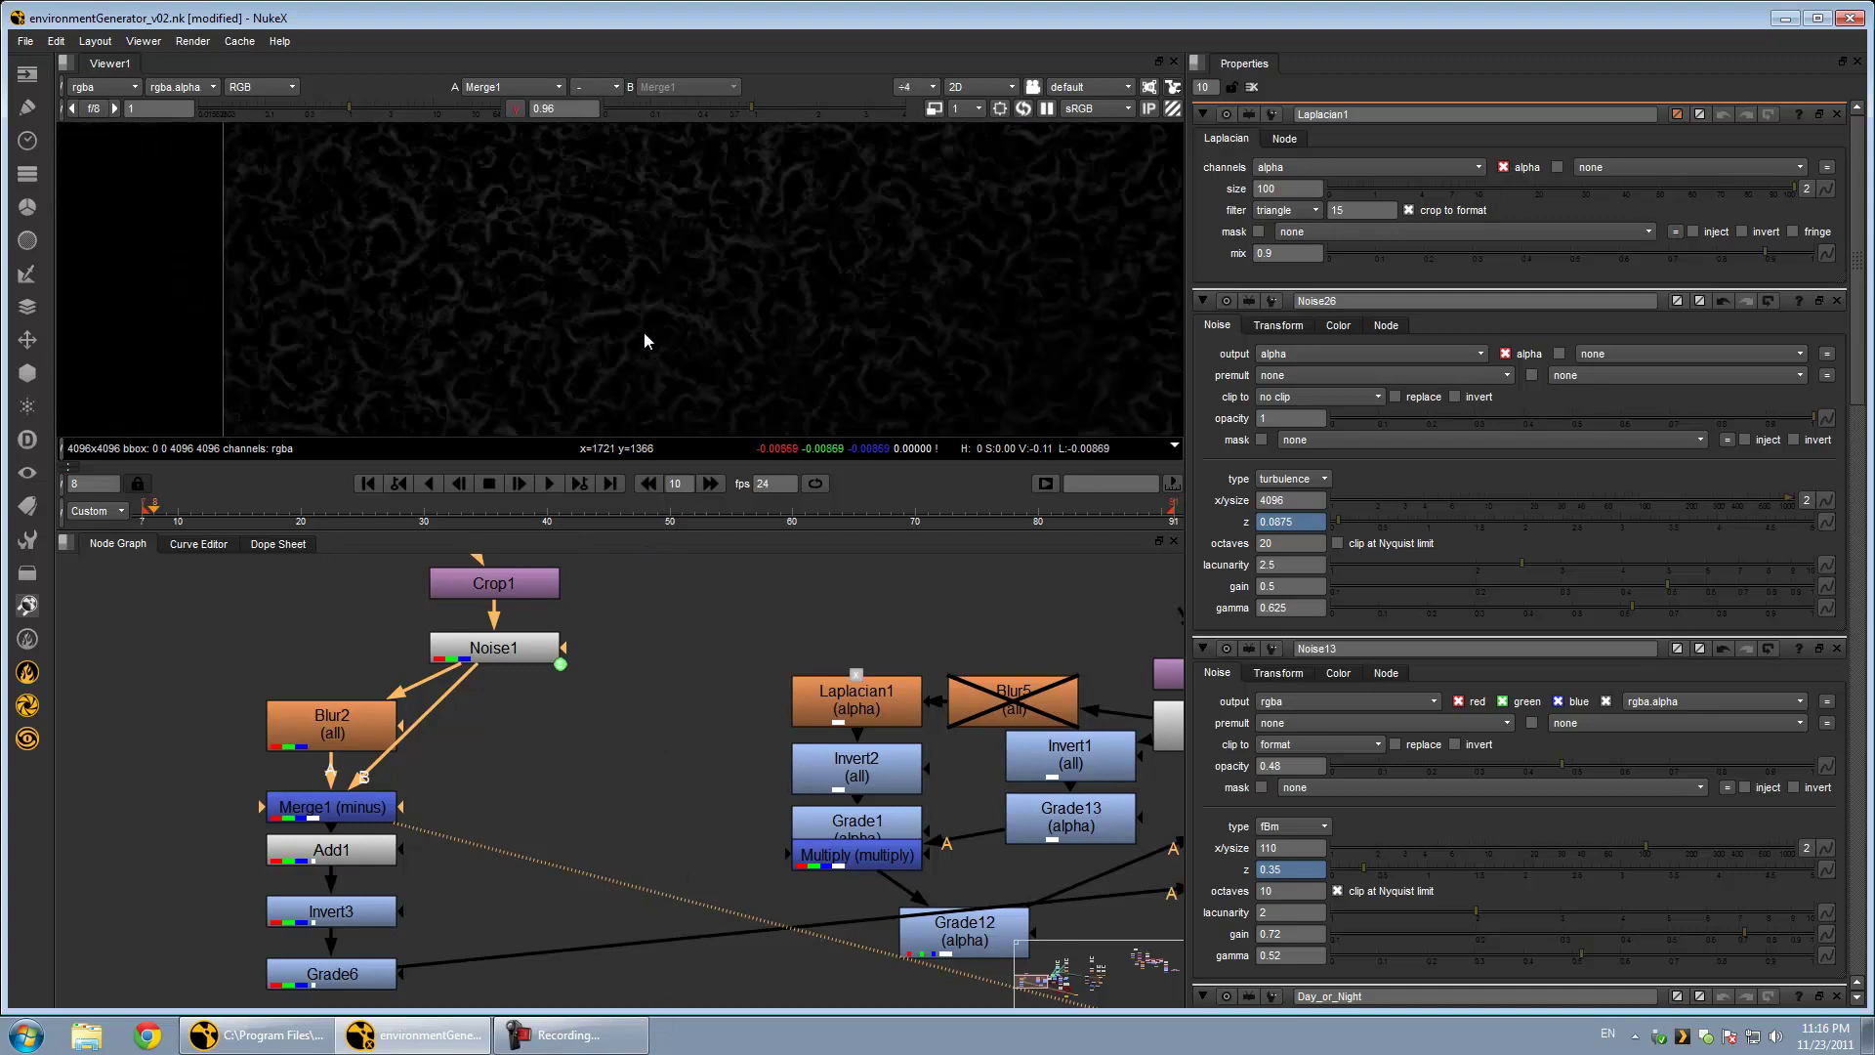
View the alpha channel of Laplacian1 again and examine its vein pattern across the texture
{"action": "left_click", "coordinate": [821, 686]}
{"action": "key", "text": "1"}
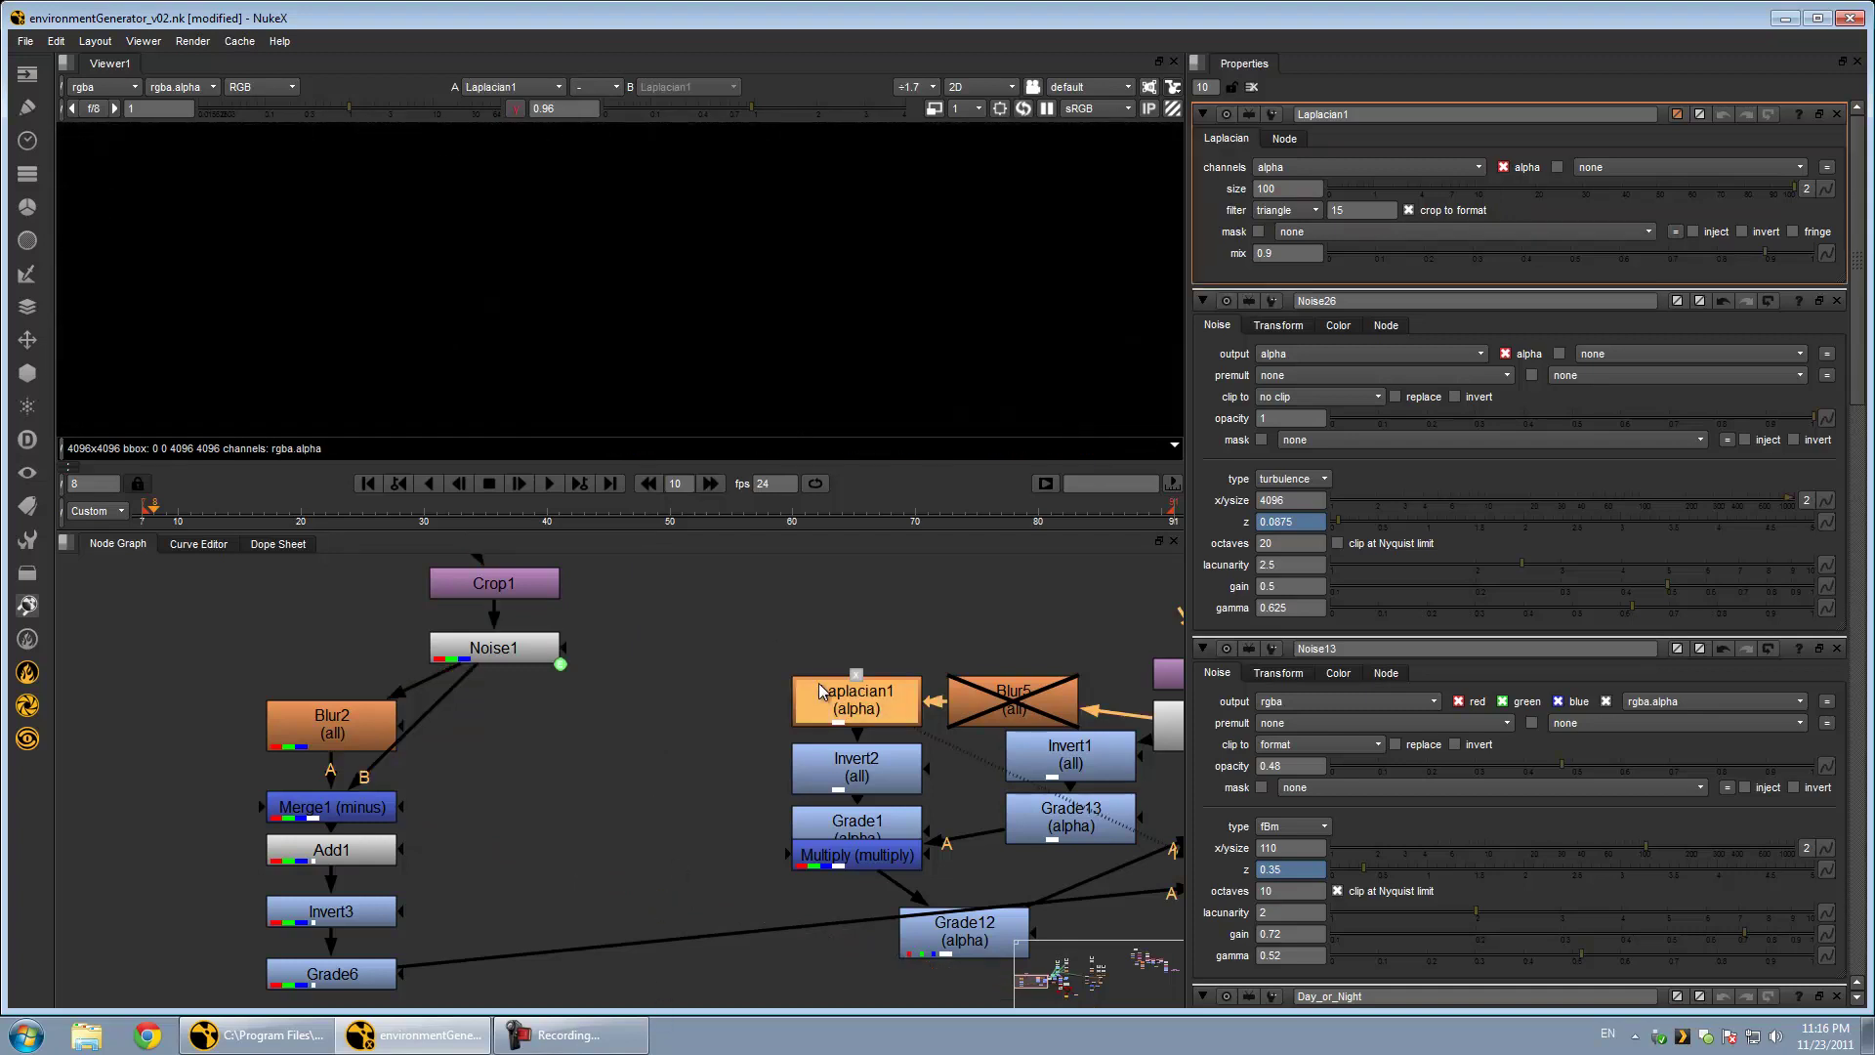
{"action": "key", "text": "a"}
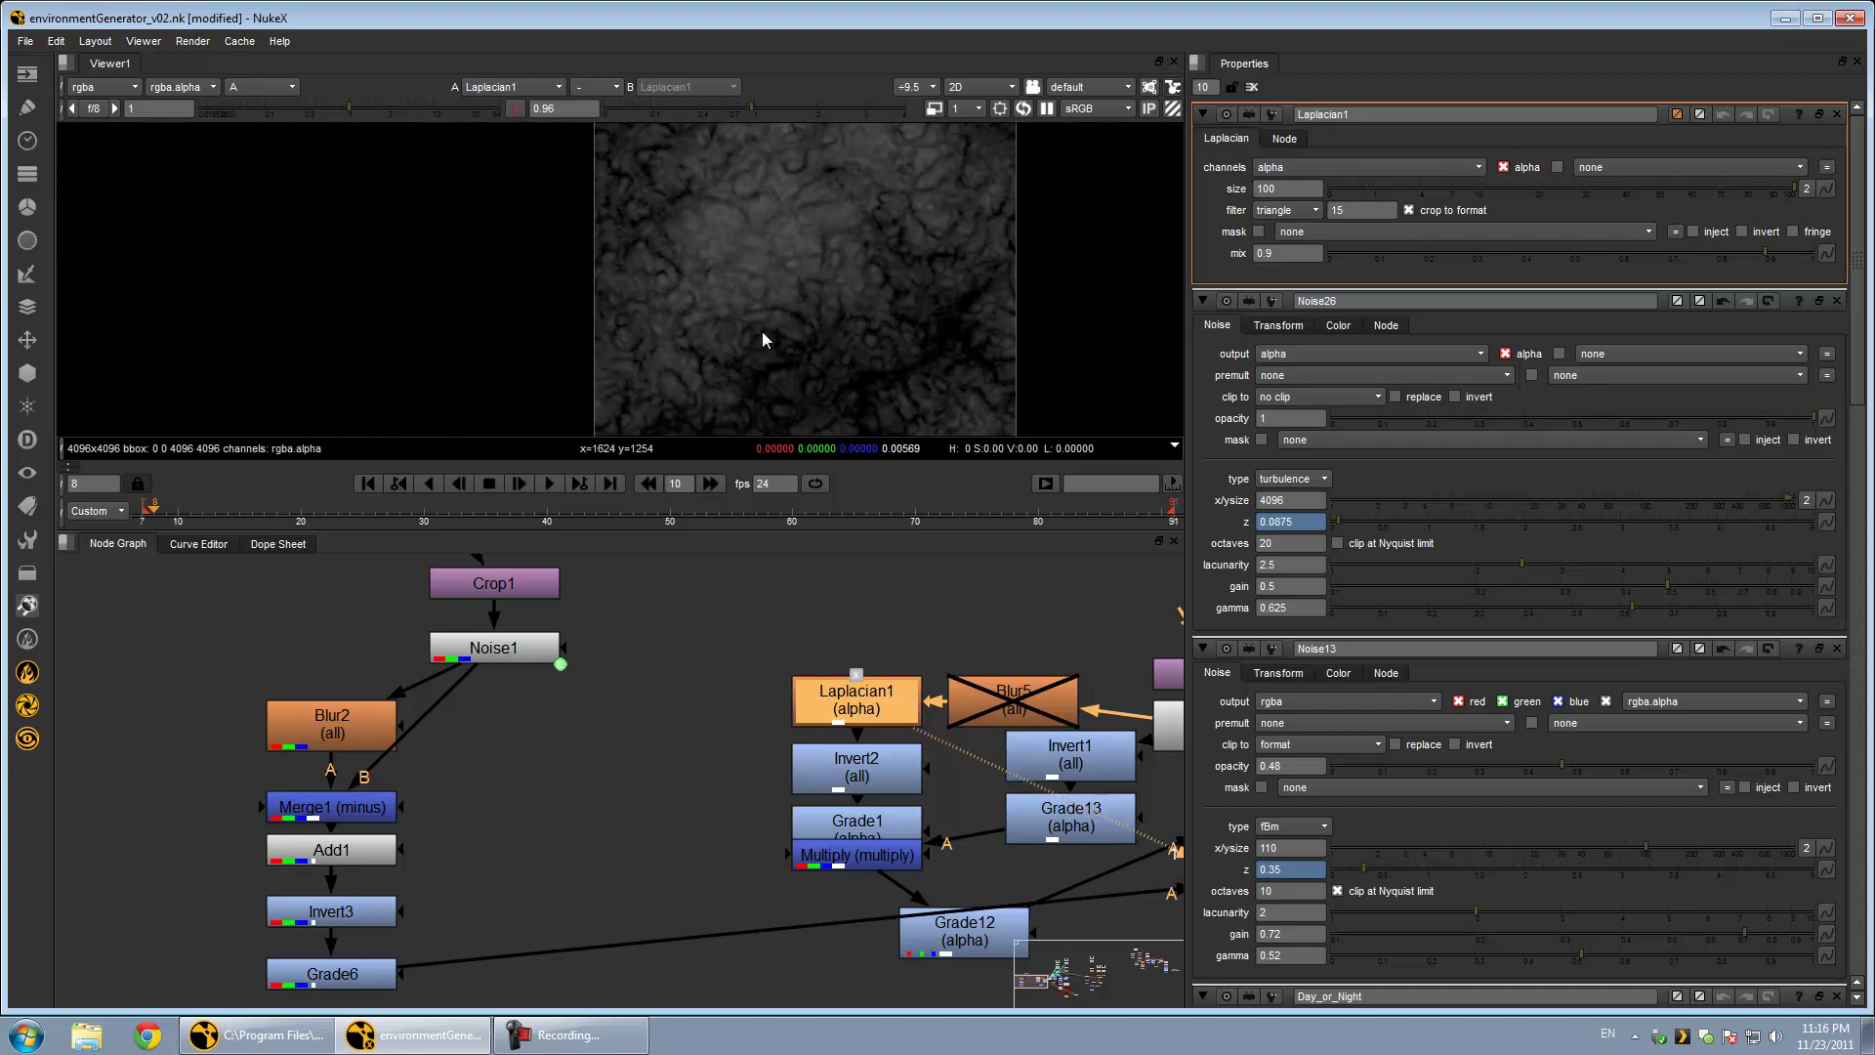
{"action": "scroll", "coordinate": [762, 307], "scroll_direction": "up", "scroll_amount": 2}
{"action": "scroll", "coordinate": [762, 306], "scroll_direction": "down", "scroll_amount": 1}
{"action": "middle_click_drag", "start_coordinate": [797, 315], "coordinate": [673, 385]}
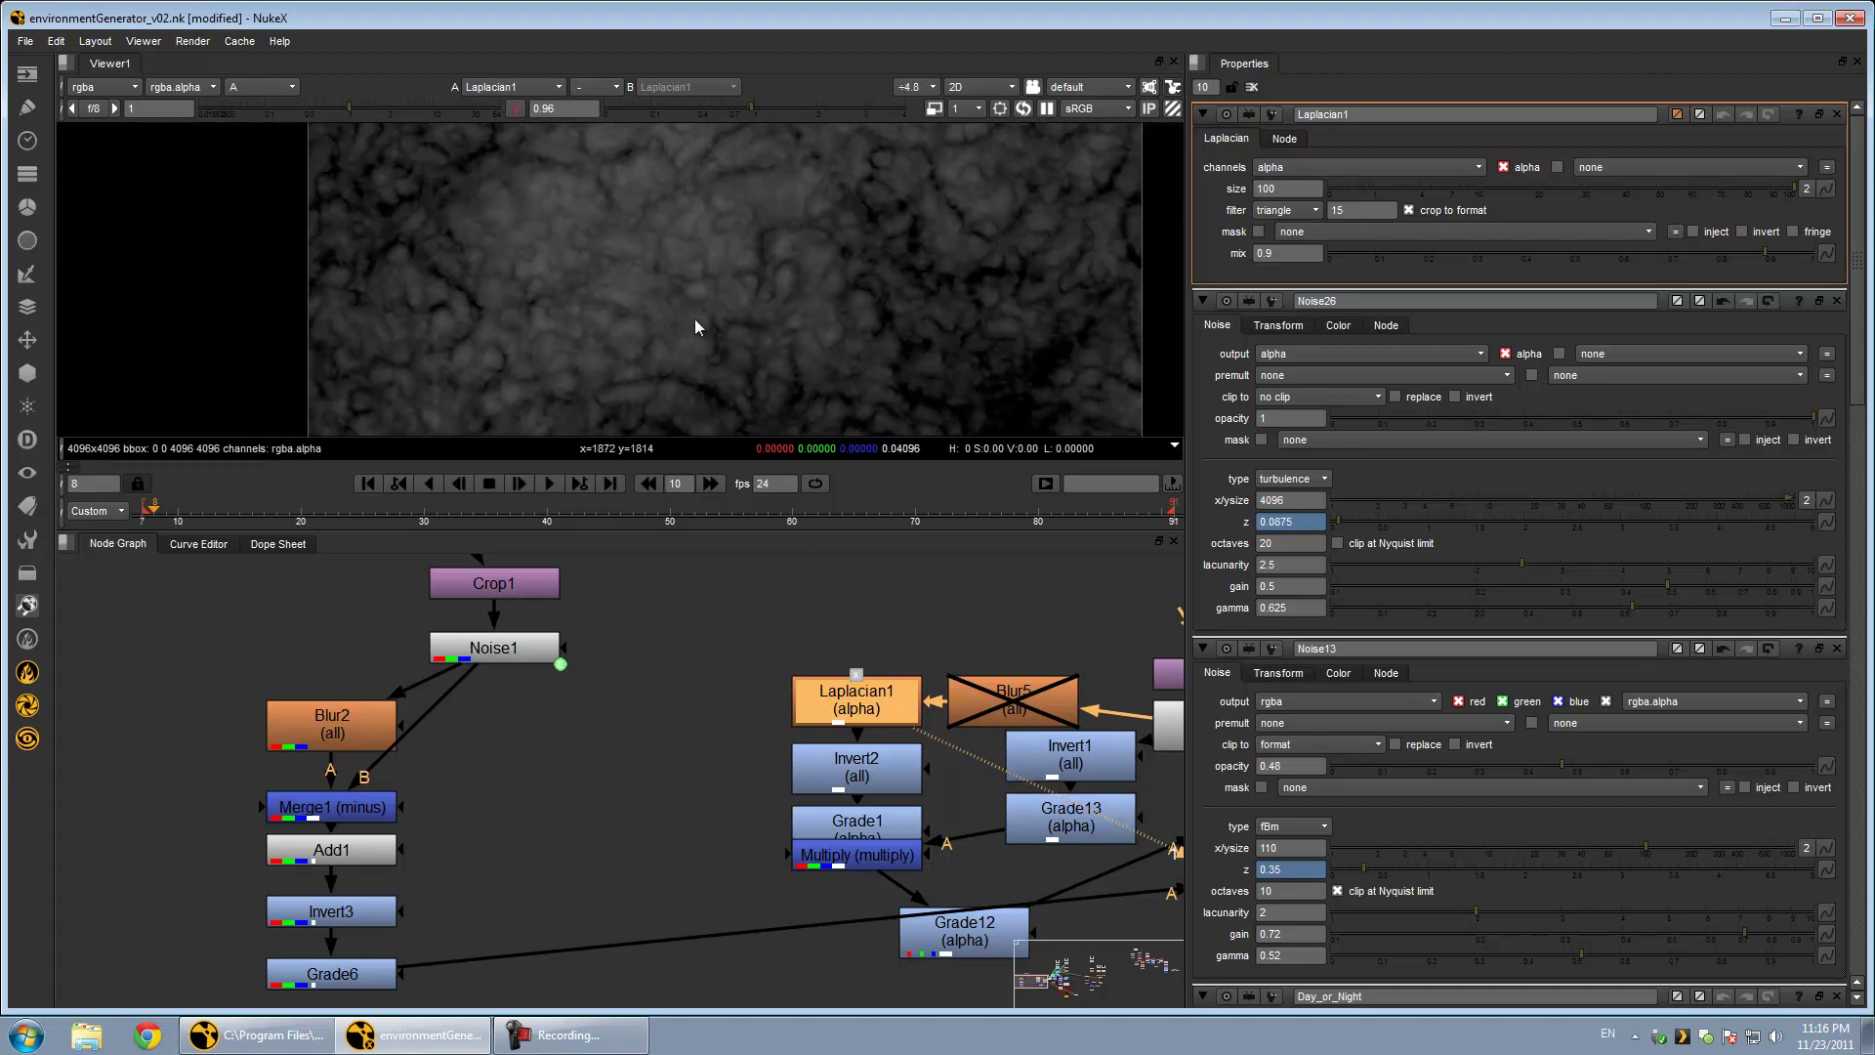
{"action": "middle_click_drag", "start_coordinate": [837, 322], "coordinate": [607, 459]}
{"action": "middle_click_drag", "start_coordinate": [756, 174], "coordinate": [834, 334]}
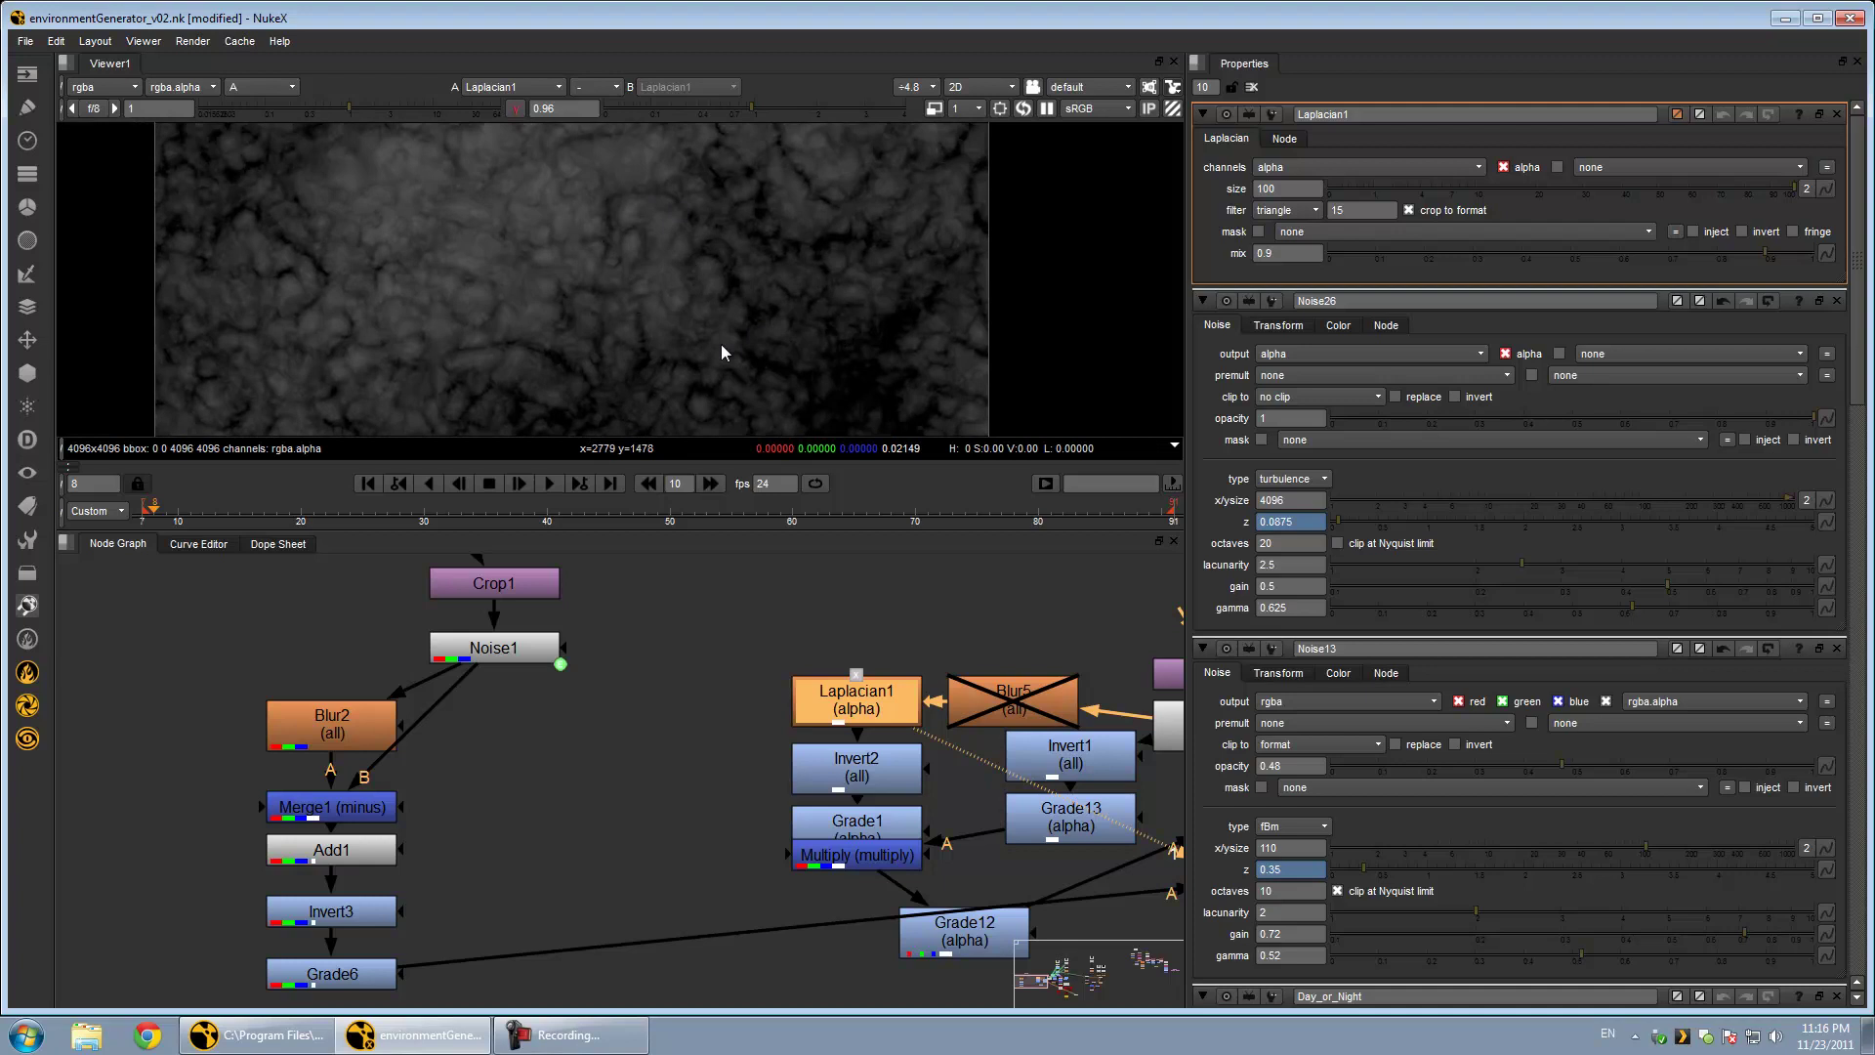
View the Noise26 alpha and examine its bright and dark regions across the whole image
{"action": "middle_click_drag", "start_coordinate": [1031, 723], "coordinate": [981, 701]}
{"action": "left_click", "coordinate": [984, 701]}
{"action": "key", "text": "1"}
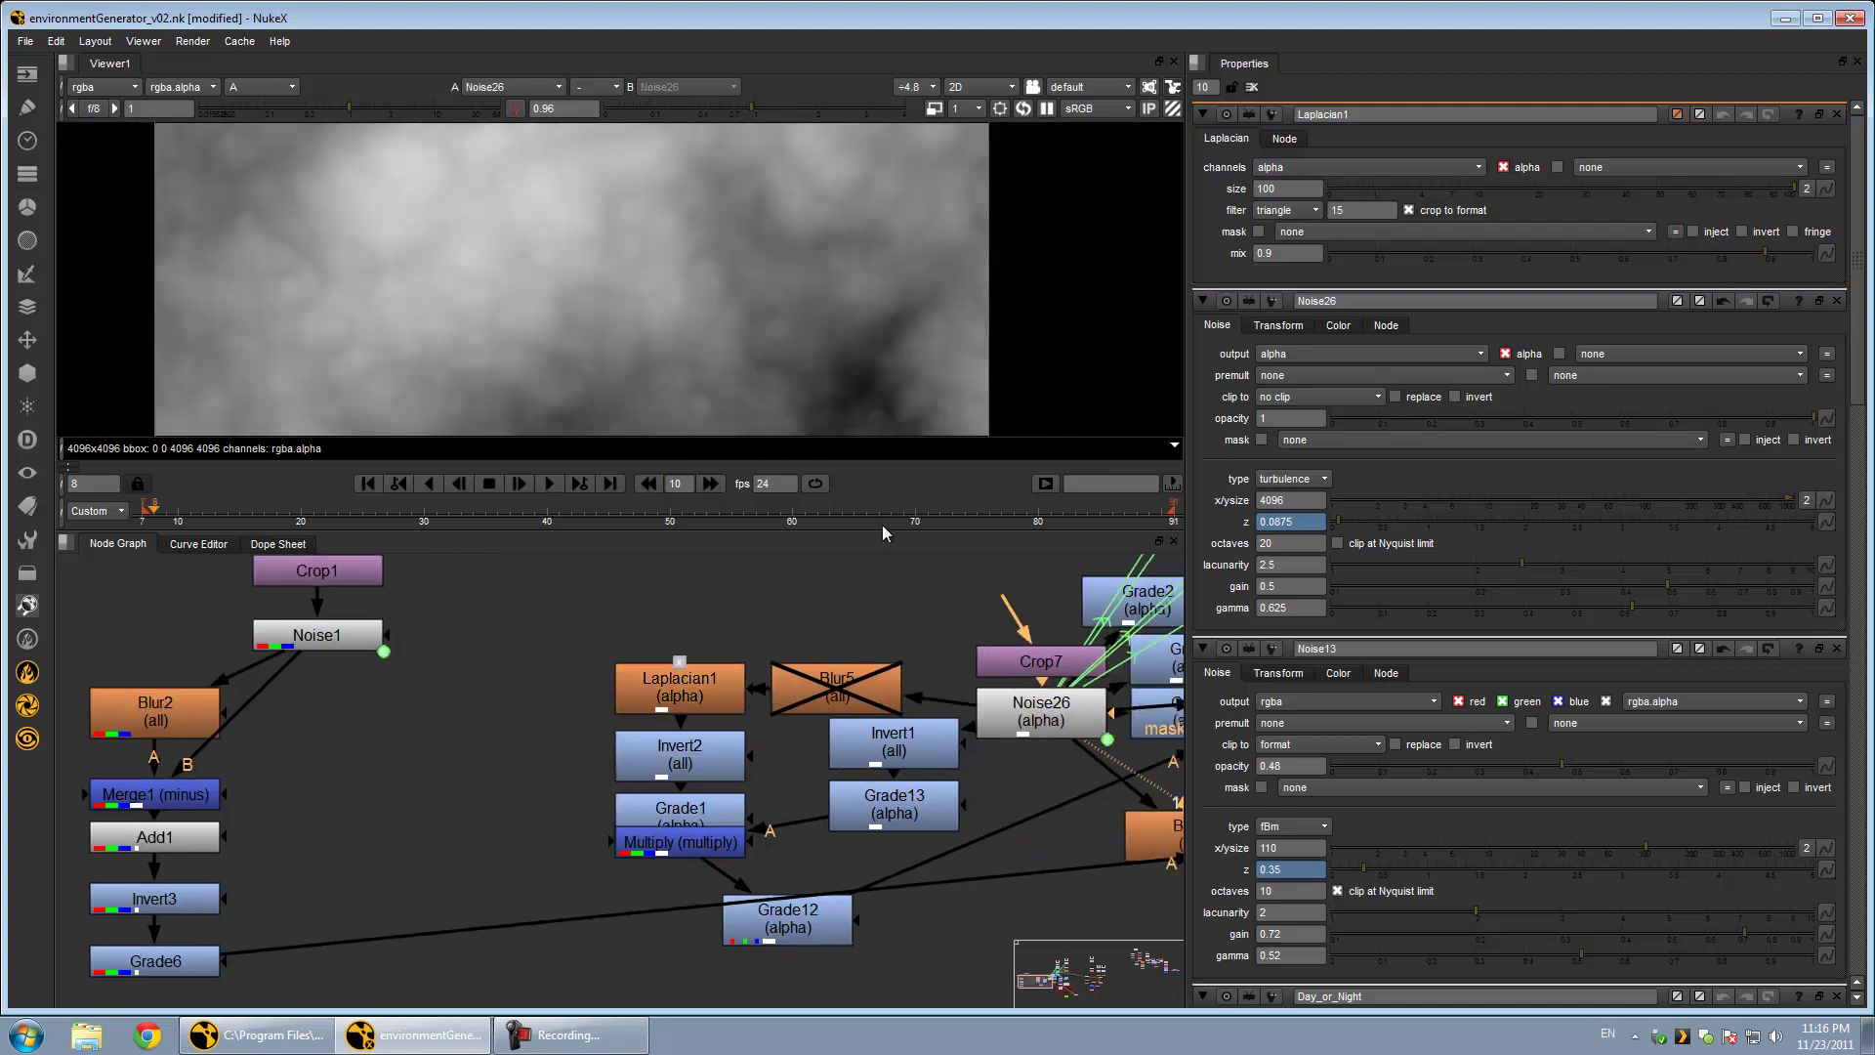
{"action": "scroll", "coordinate": [718, 308], "scroll_direction": "up", "scroll_amount": 3}
{"action": "middle_click_drag", "start_coordinate": [725, 313], "coordinate": [975, 469]}
{"action": "middle_click_drag", "start_coordinate": [735, 226], "coordinate": [673, 156]}
{"action": "scroll", "coordinate": [840, 340], "scroll_direction": "down", "scroll_amount": 2}
{"action": "middle_click_drag", "start_coordinate": [882, 304], "coordinate": [815, 185]}
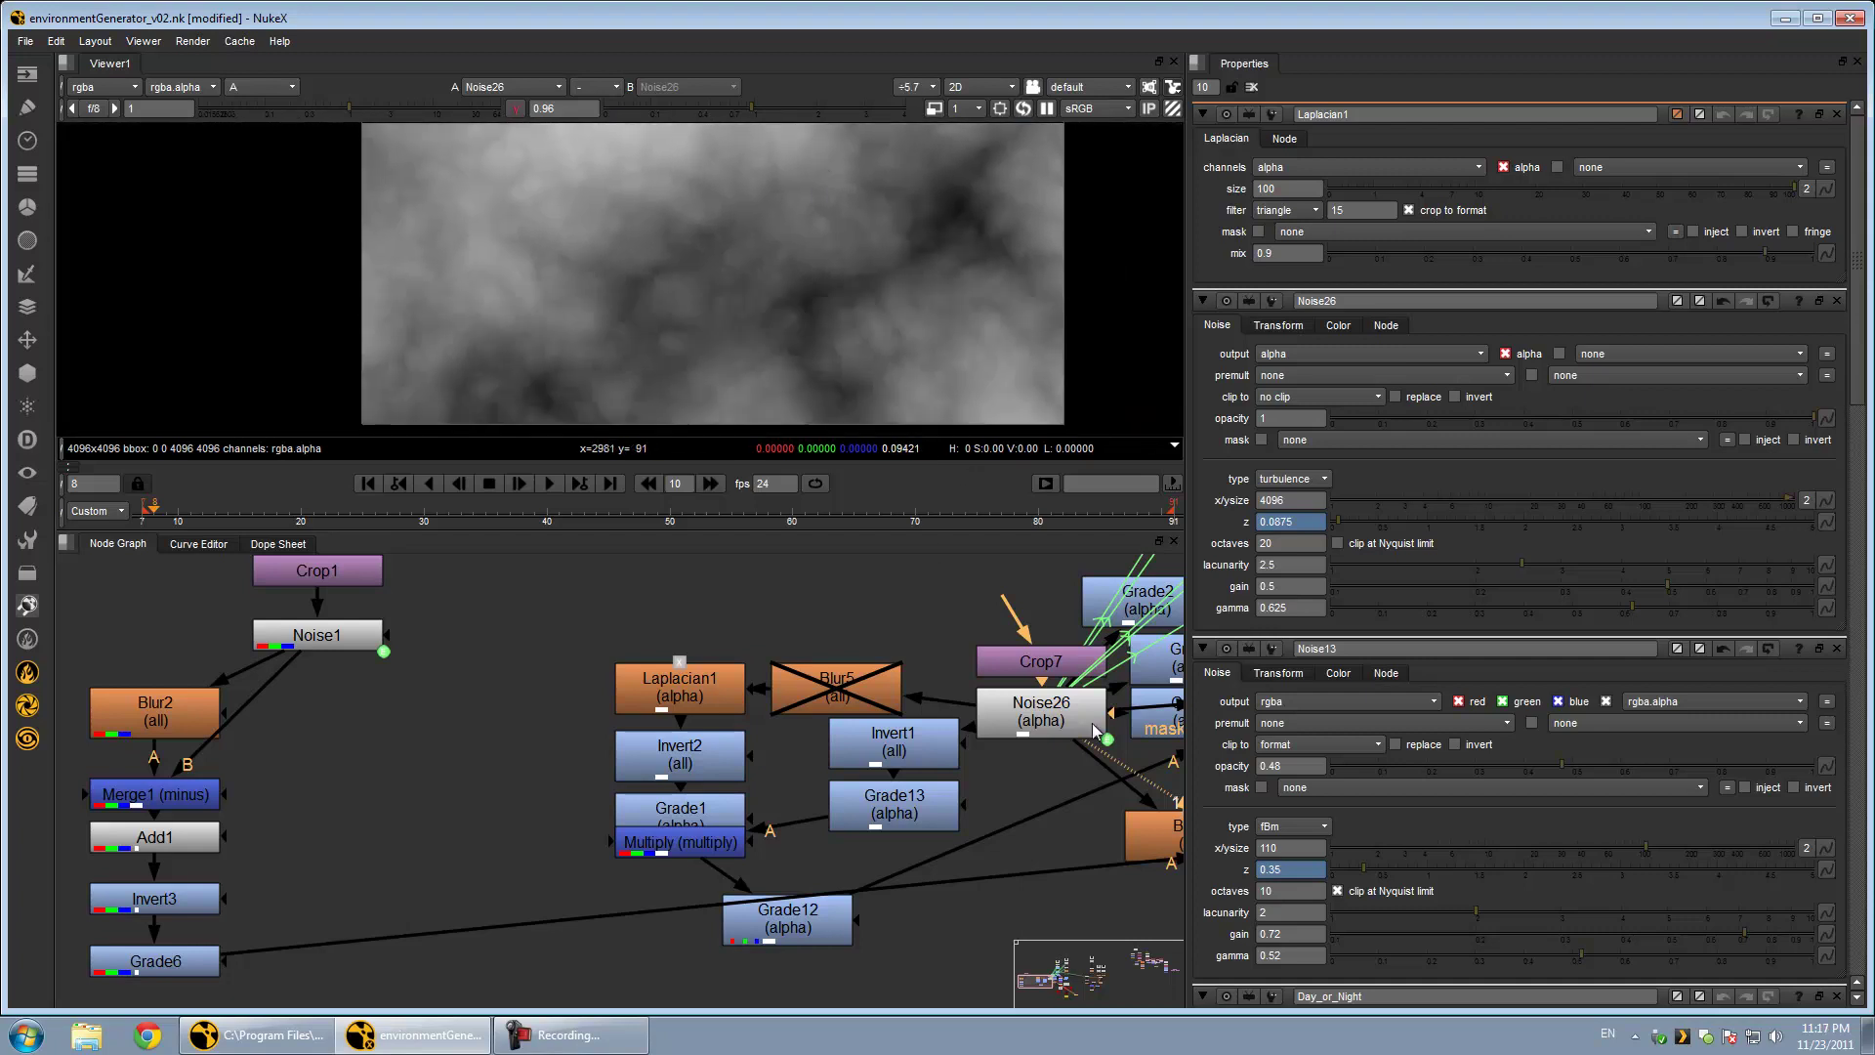
{"action": "middle_click_drag", "start_coordinate": [782, 400], "coordinate": [624, 362]}
{"action": "middle_click_drag", "start_coordinate": [1066, 758], "coordinate": [978, 774]}
{"action": "mouse_move", "coordinate": [771, 396]}
{"action": "middle_mouse_down"}
{"action": "mouse_move", "coordinate": [830, 334]}
{"action": "mouse_move", "coordinate": [768, 368]}
{"action": "middle_mouse_up"}
{"action": "middle_click_drag", "start_coordinate": [948, 781], "coordinate": [848, 799]}
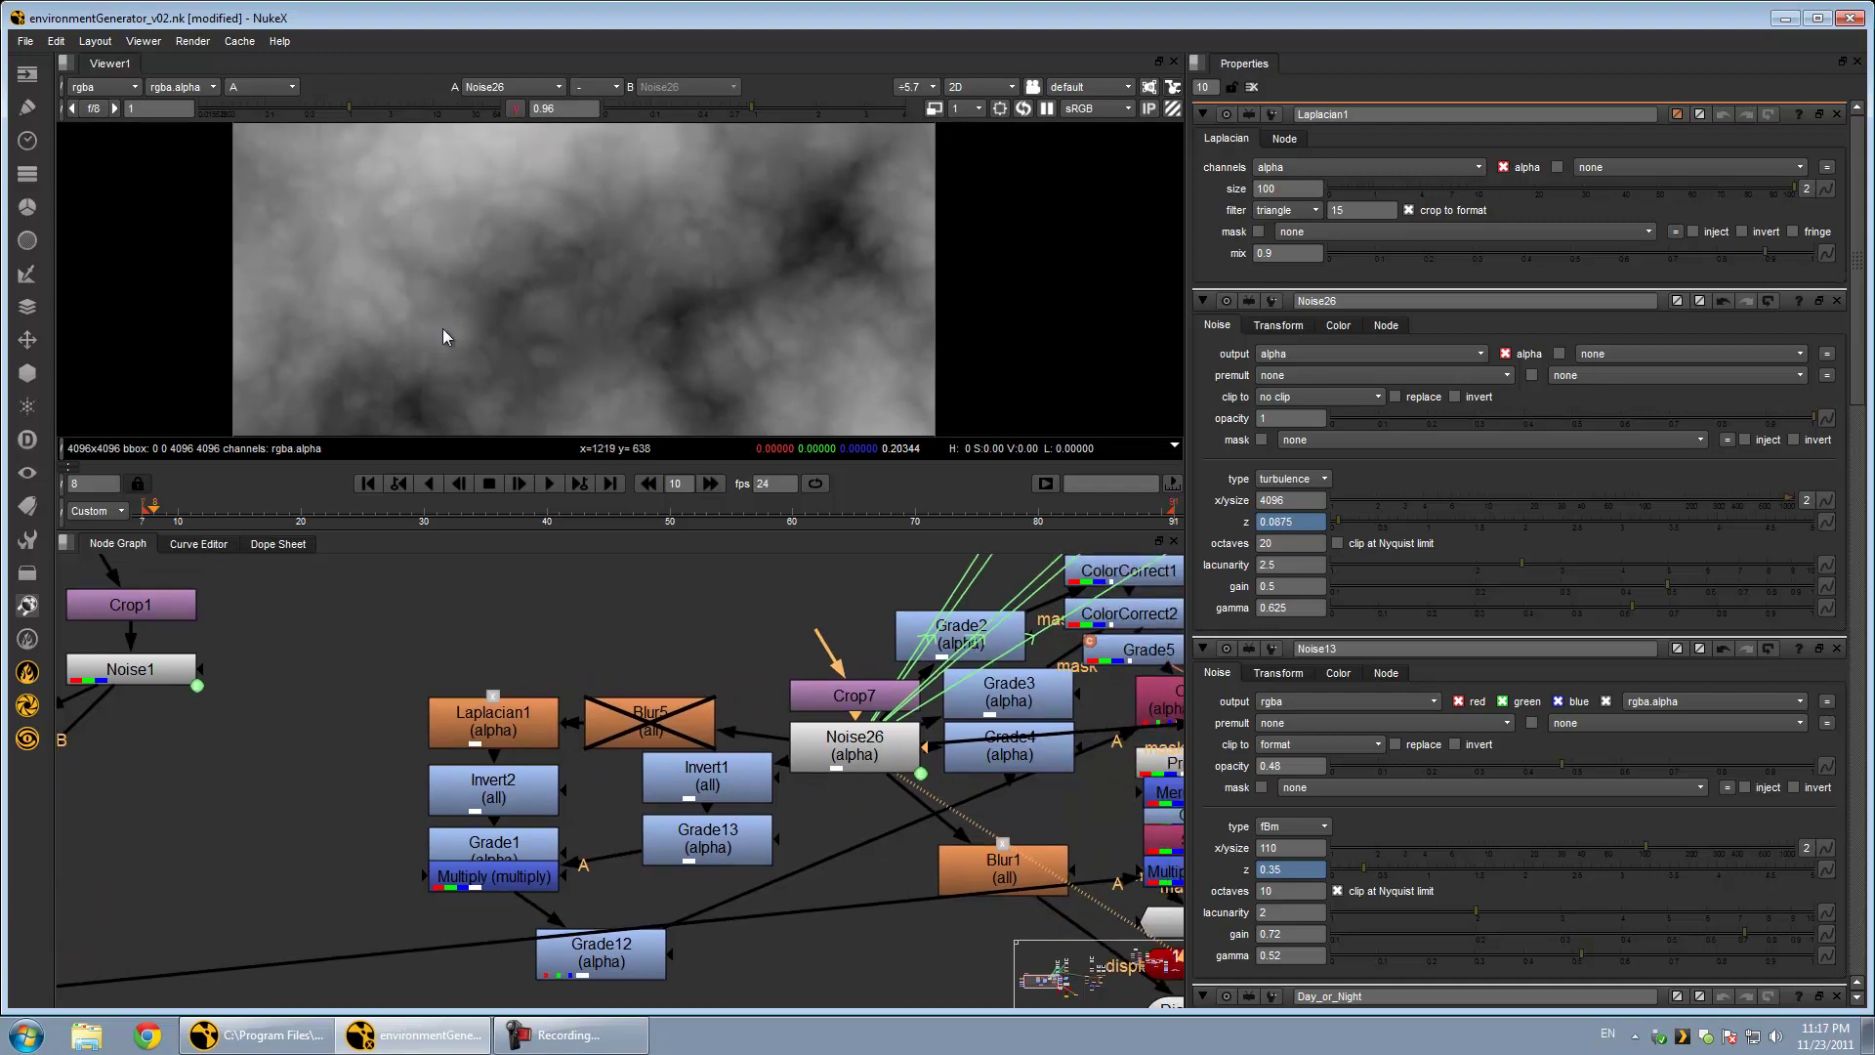
{"action": "middle_click_drag", "start_coordinate": [651, 337], "coordinate": [746, 670]}
Compare the Laplacian1 output with the inverted and graded result at Grade1, examining the veins up close
{"action": "middle_click_drag", "start_coordinate": [551, 736], "coordinate": [647, 717]}
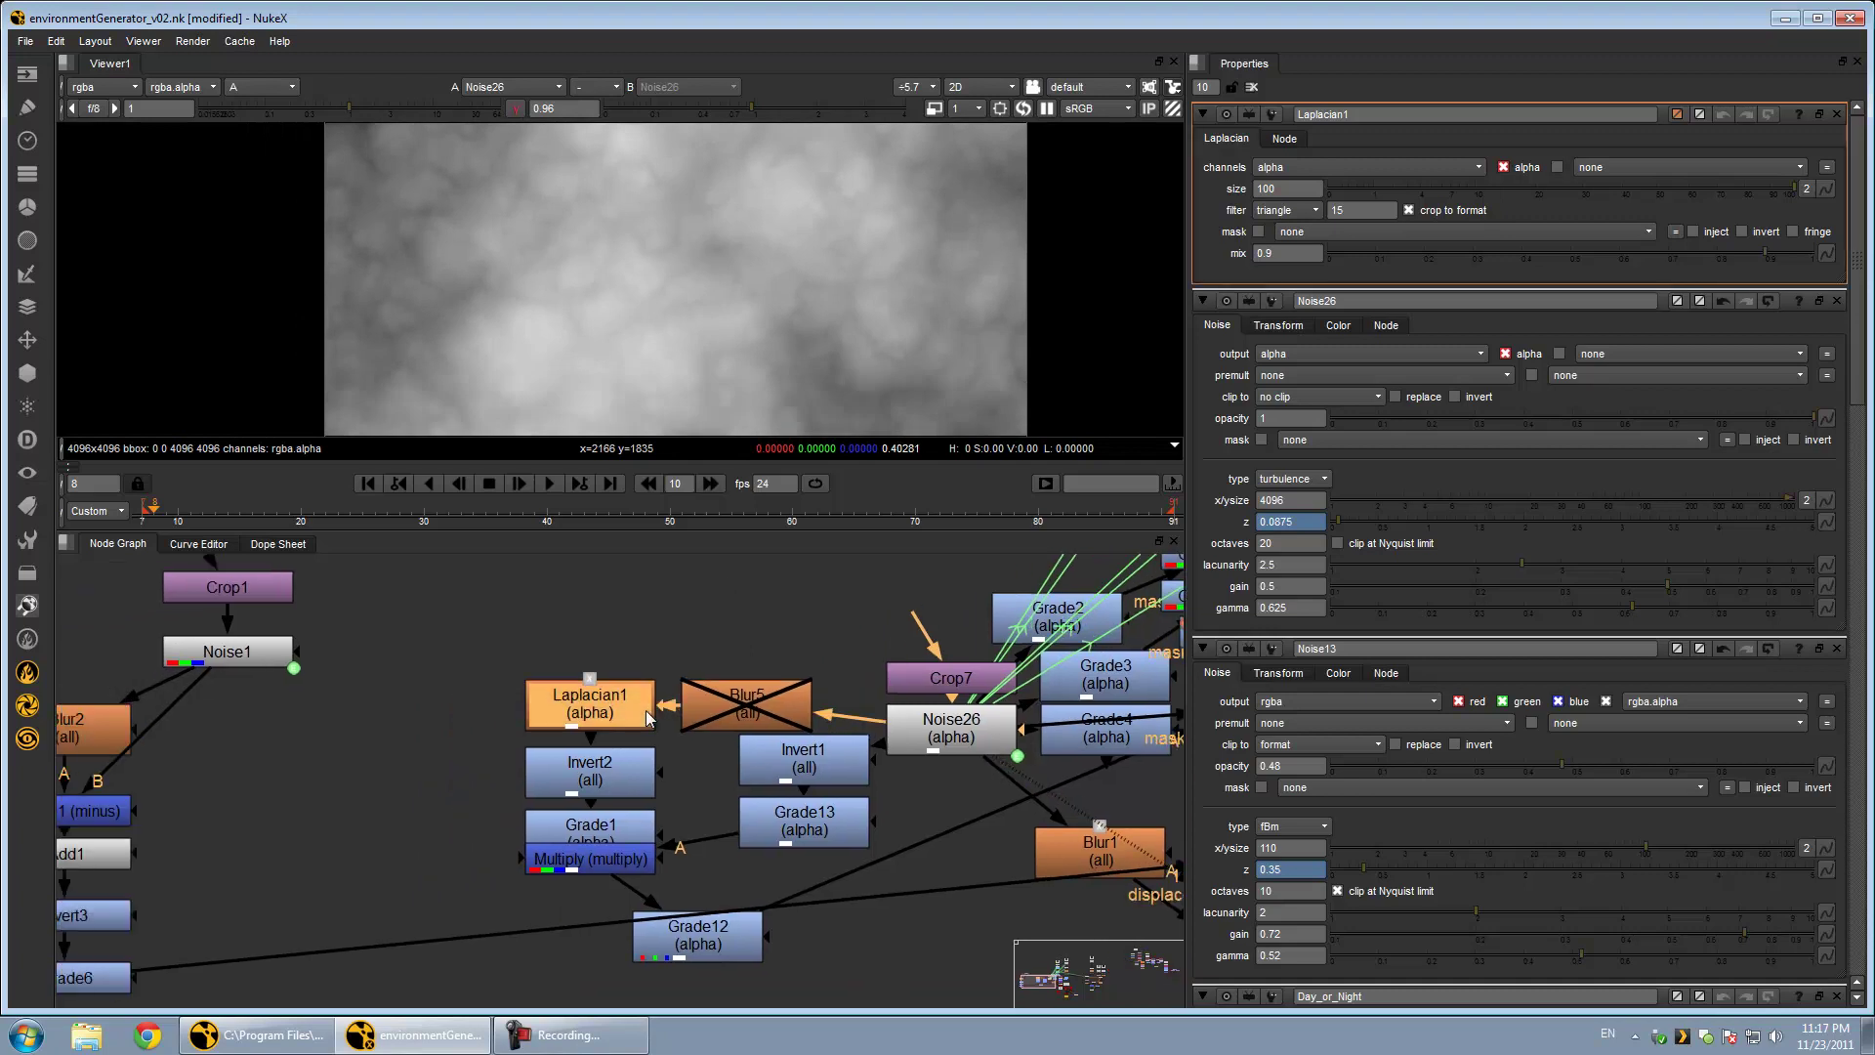
{"action": "key", "text": "1"}
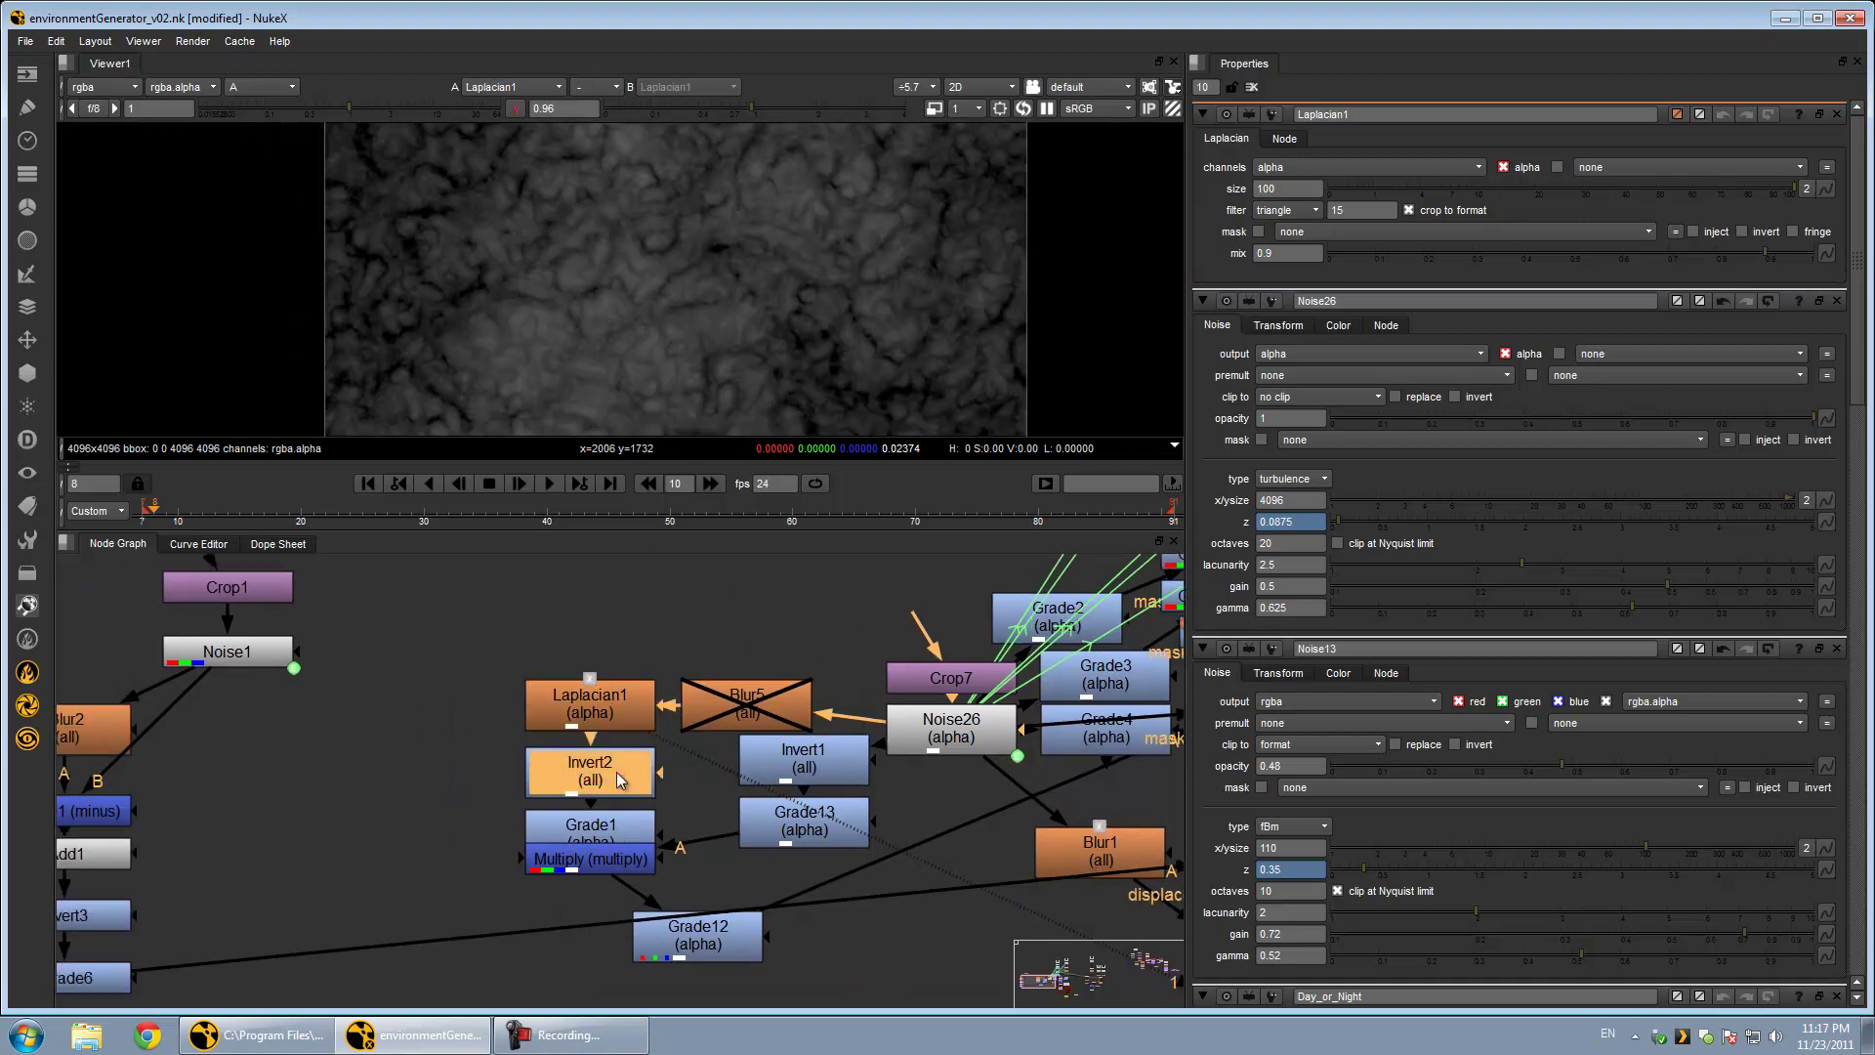
{"action": "left_click", "coordinate": [626, 835]}
{"action": "key", "text": "1"}
{"action": "scroll", "coordinate": [706, 305], "scroll_direction": "down", "scroll_amount": 4}
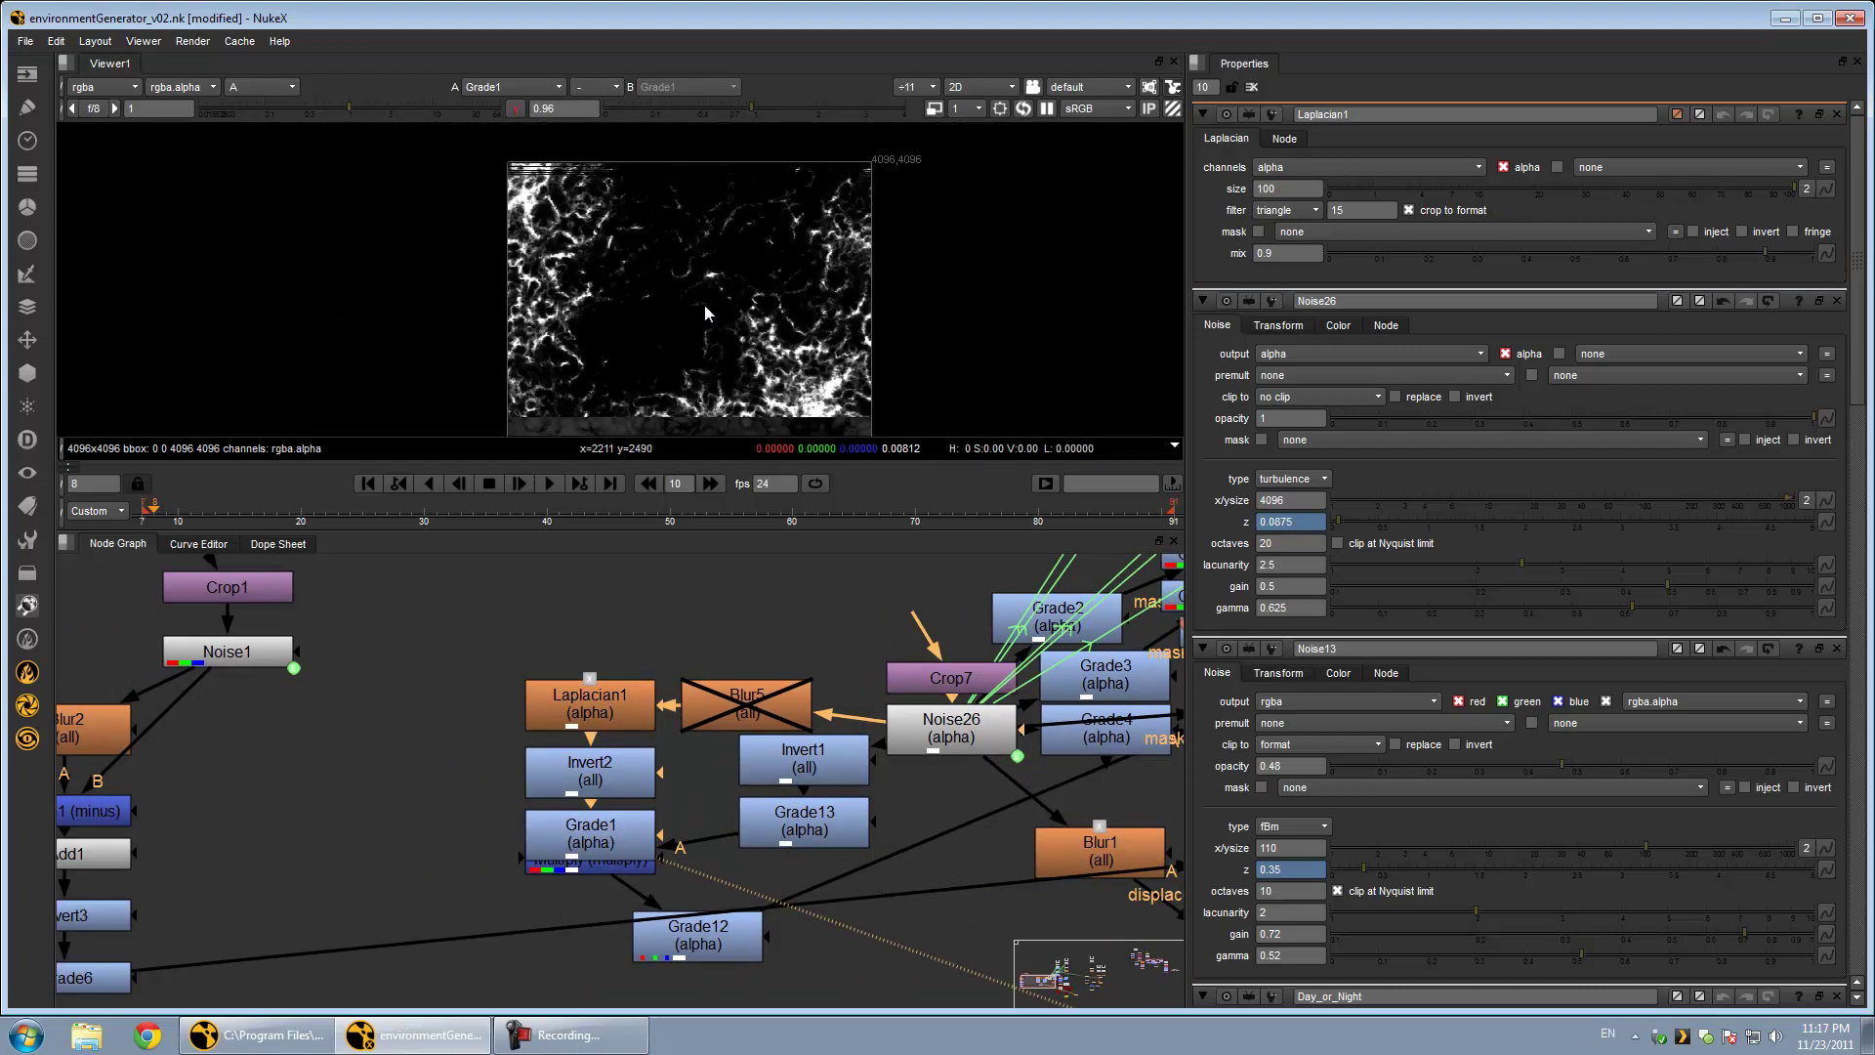
{"action": "middle_click_drag", "start_coordinate": [705, 305], "coordinate": [684, 195]}
{"action": "scroll", "coordinate": [685, 195], "scroll_direction": "up", "scroll_amount": 4}
{"action": "middle_click_drag", "start_coordinate": [740, 420], "coordinate": [787, 477]}
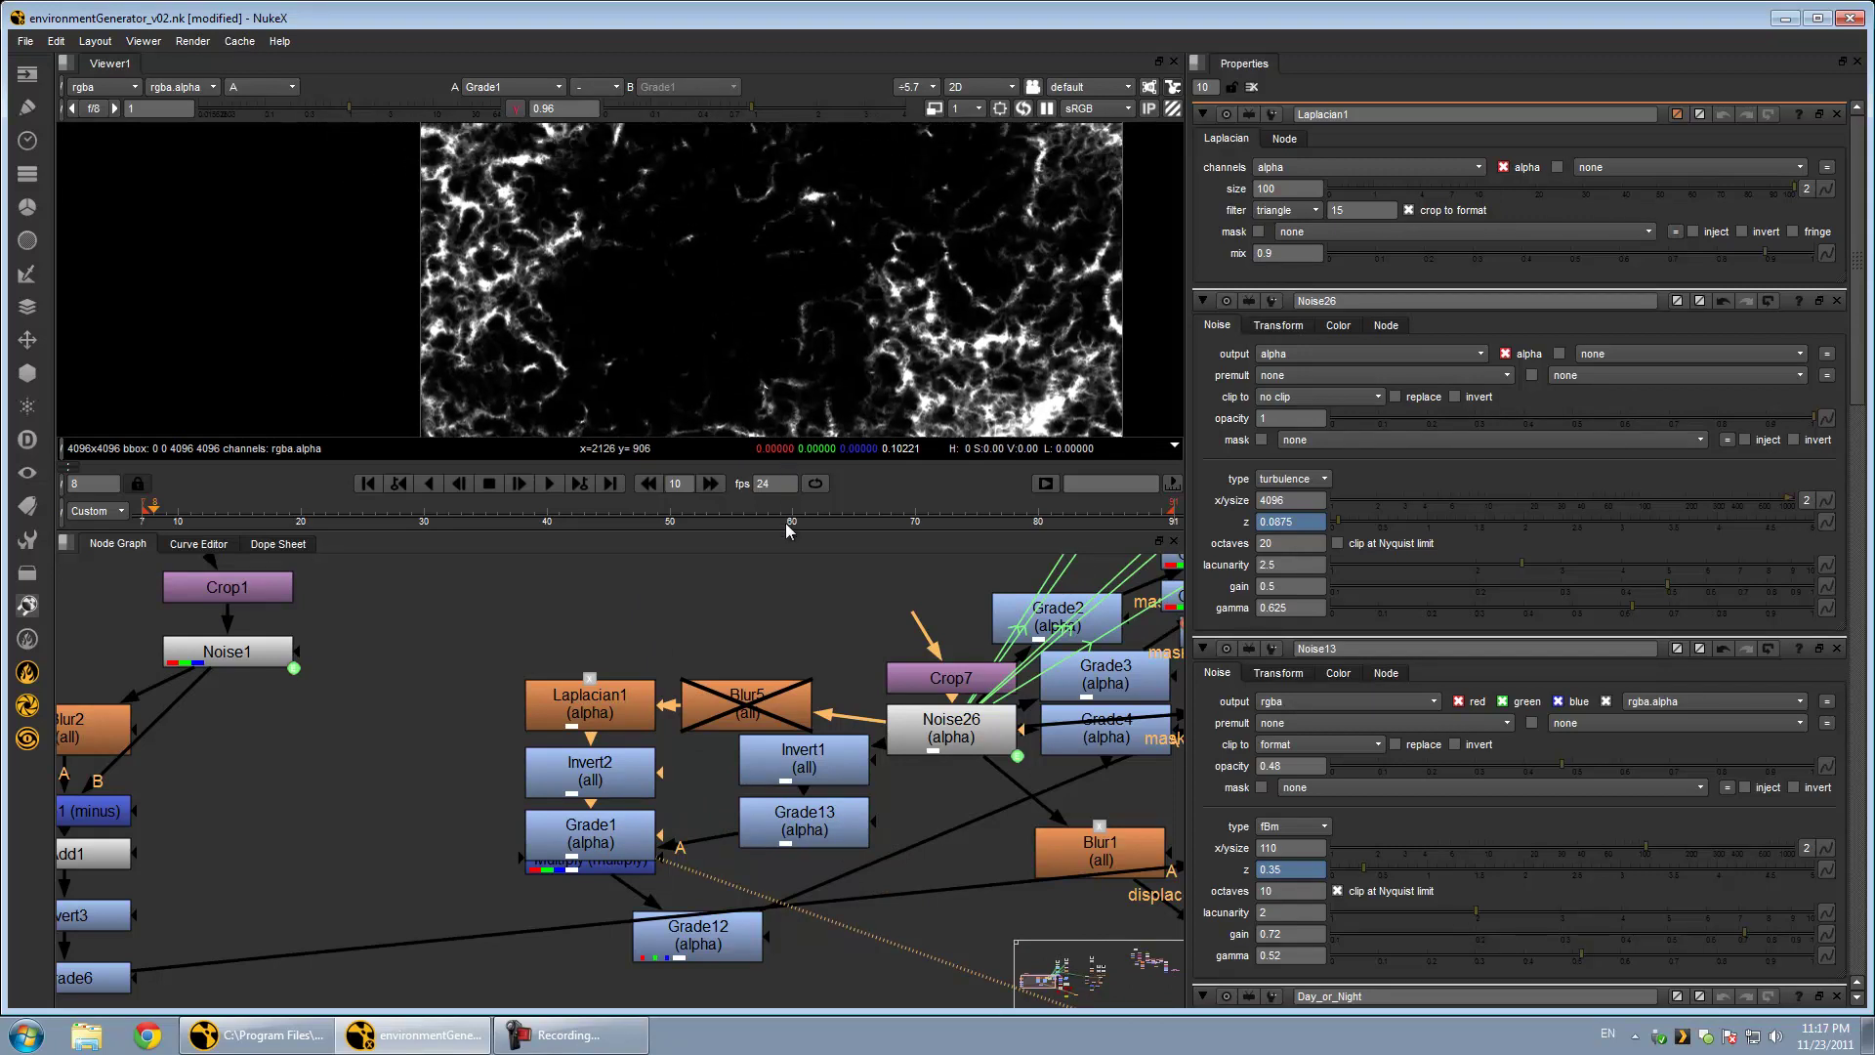
Space Grade1 and the Multiply node apart in the node graph and view the Multiply output
{"action": "left_click_drag", "start_coordinate": [598, 867], "coordinate": [608, 829]}
{"action": "scroll", "coordinate": [836, 355], "scroll_direction": "up", "scroll_amount": 3}
{"action": "scroll", "coordinate": [833, 348], "scroll_direction": "up", "scroll_amount": 2}
{"action": "scroll", "coordinate": [833, 348], "scroll_direction": "down", "scroll_amount": 3}
{"action": "middle_click_drag", "start_coordinate": [233, 189], "coordinate": [585, 115]}
{"action": "left_click", "coordinate": [604, 876]}
{"action": "key", "text": "1"}
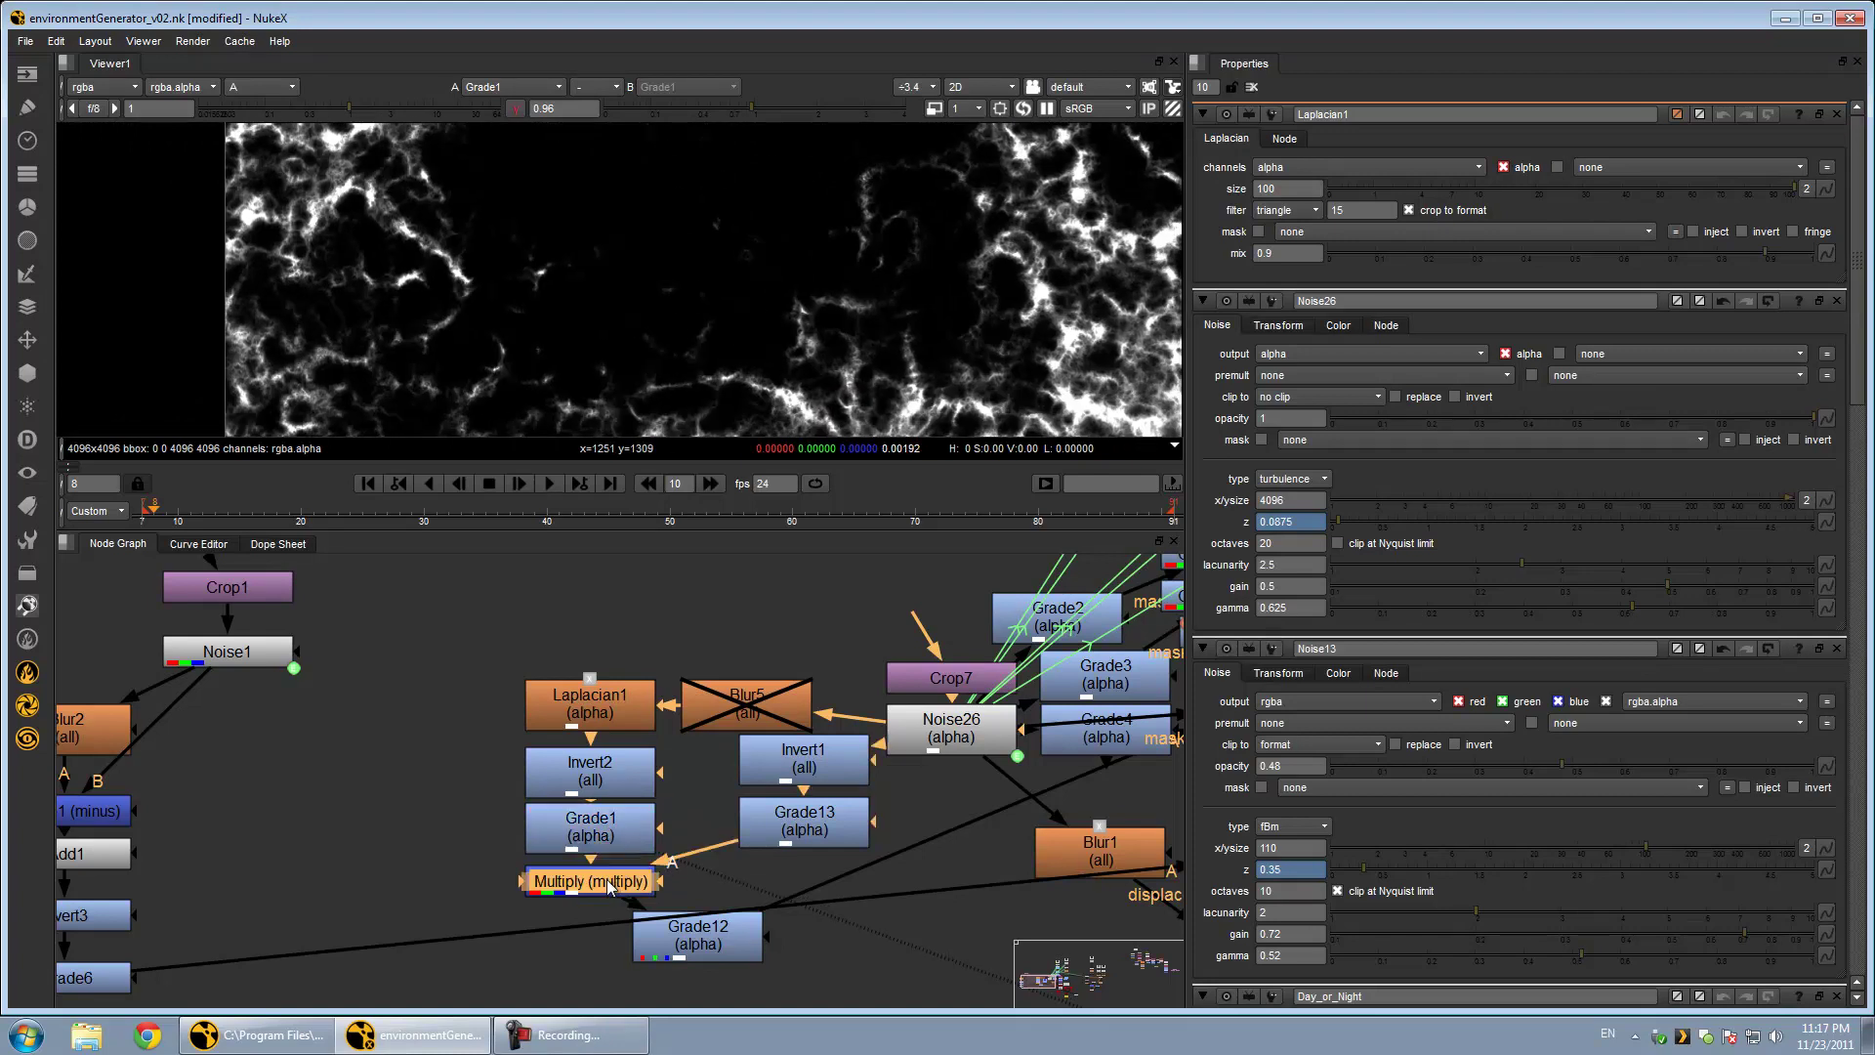
{"action": "left_click", "coordinate": [600, 566]}
{"action": "scroll", "coordinate": [561, 293], "scroll_direction": "down", "scroll_amount": 3}
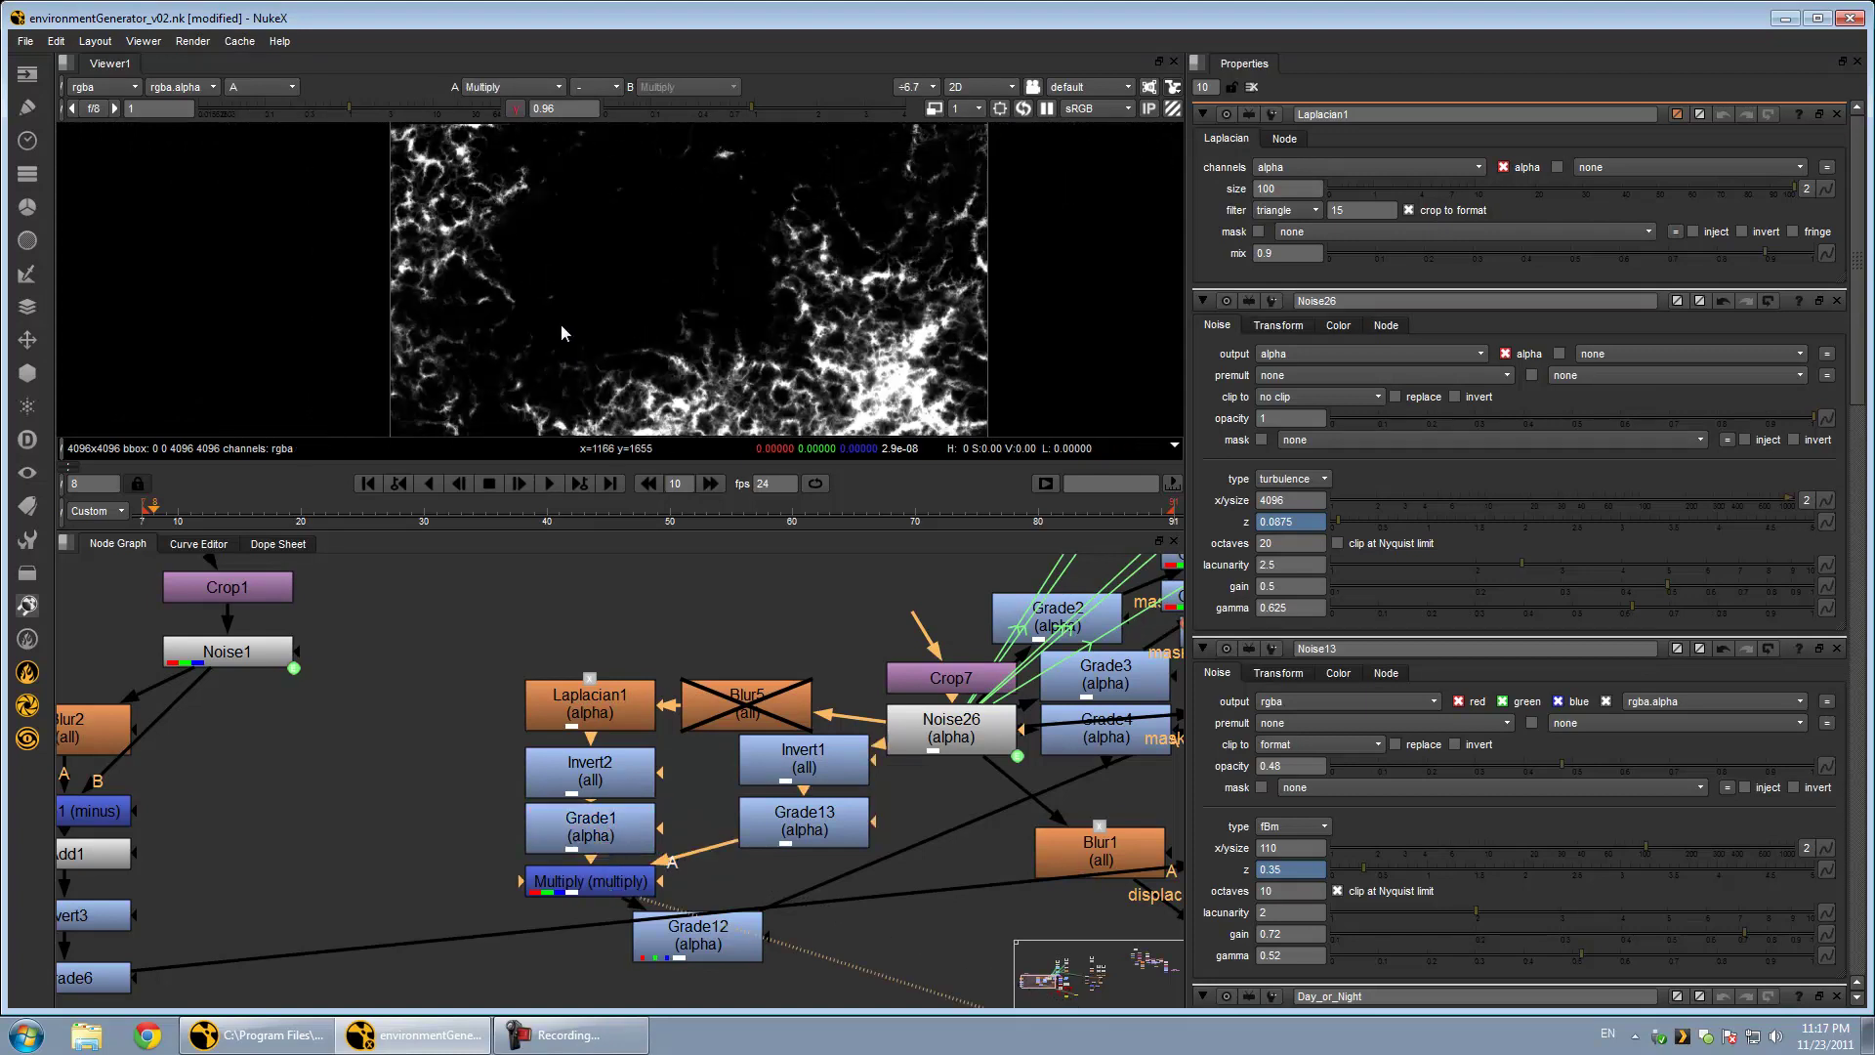
Compare the source Noise26 alpha with the output of the Multiply node
{"action": "left_click", "coordinate": [804, 821]}
{"action": "key", "text": "1"}
{"action": "left_click", "coordinate": [793, 850]}
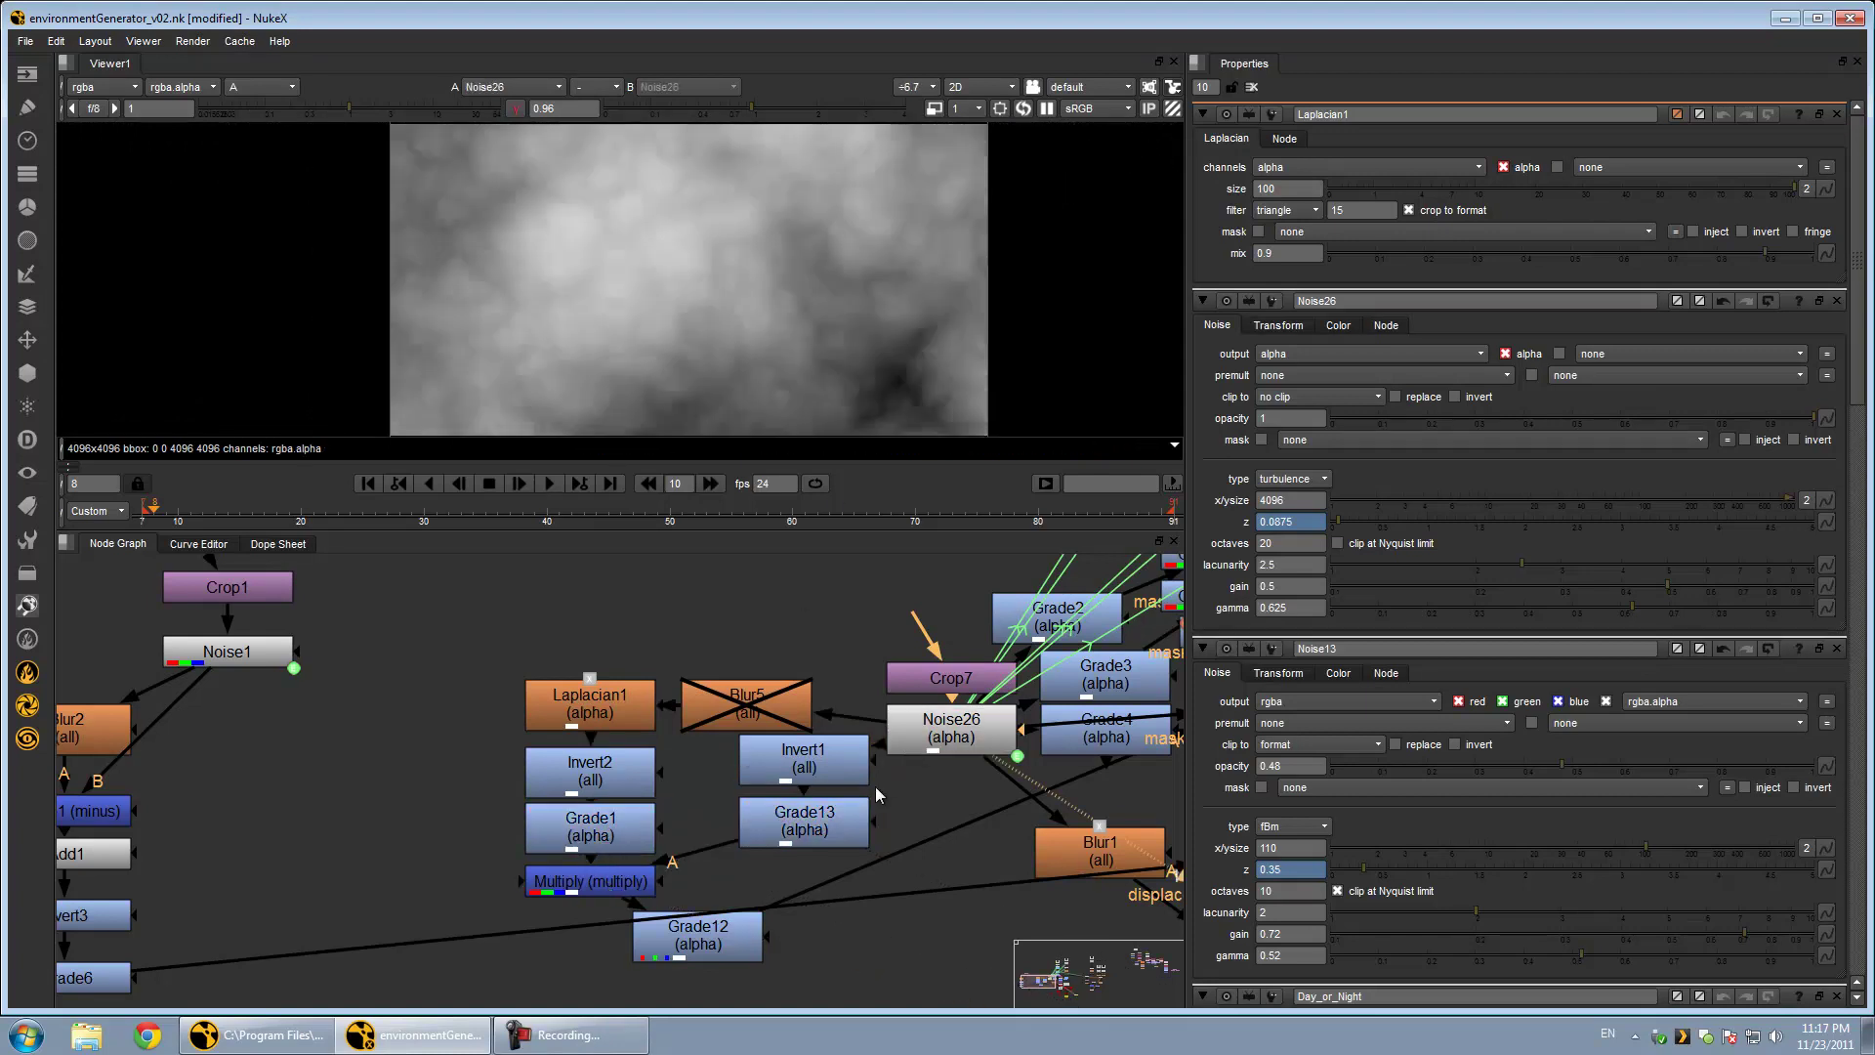
{"action": "left_click", "coordinate": [626, 878]}
{"action": "key", "text": "1"}
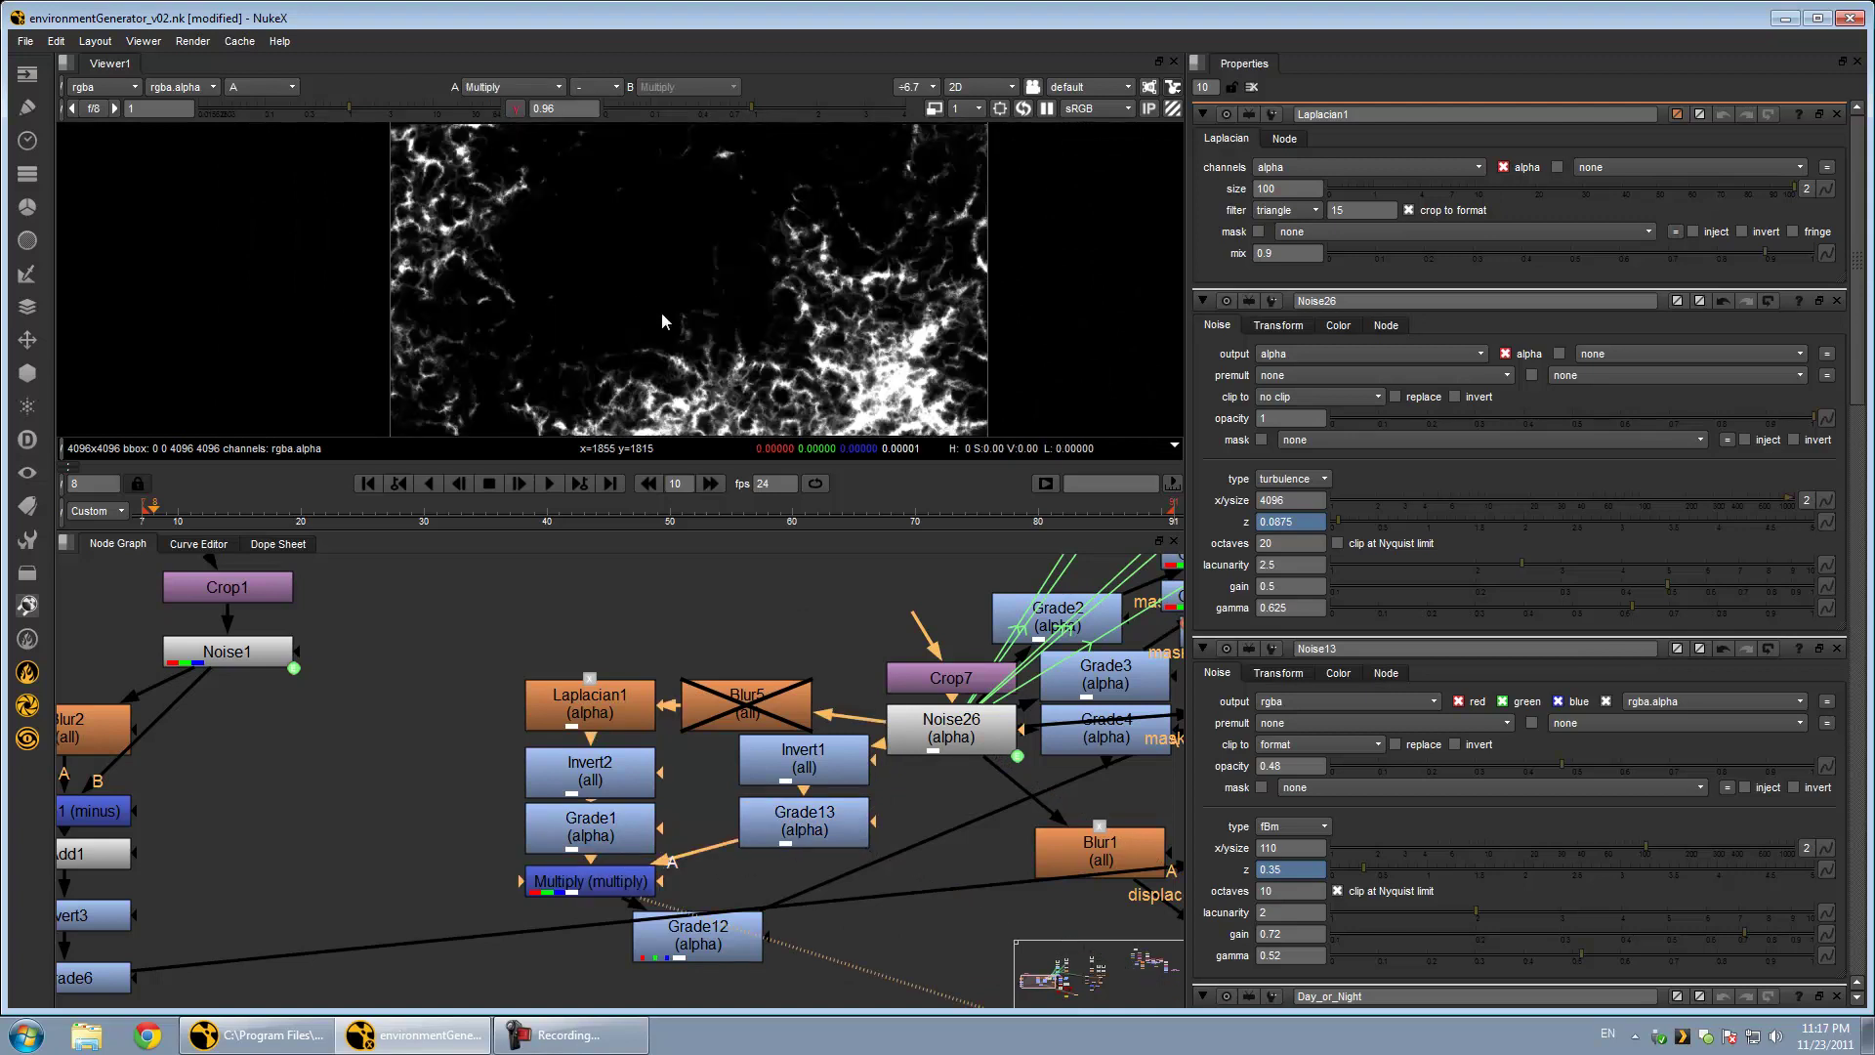
{"action": "middle_click_drag", "start_coordinate": [637, 391], "coordinate": [625, 369]}
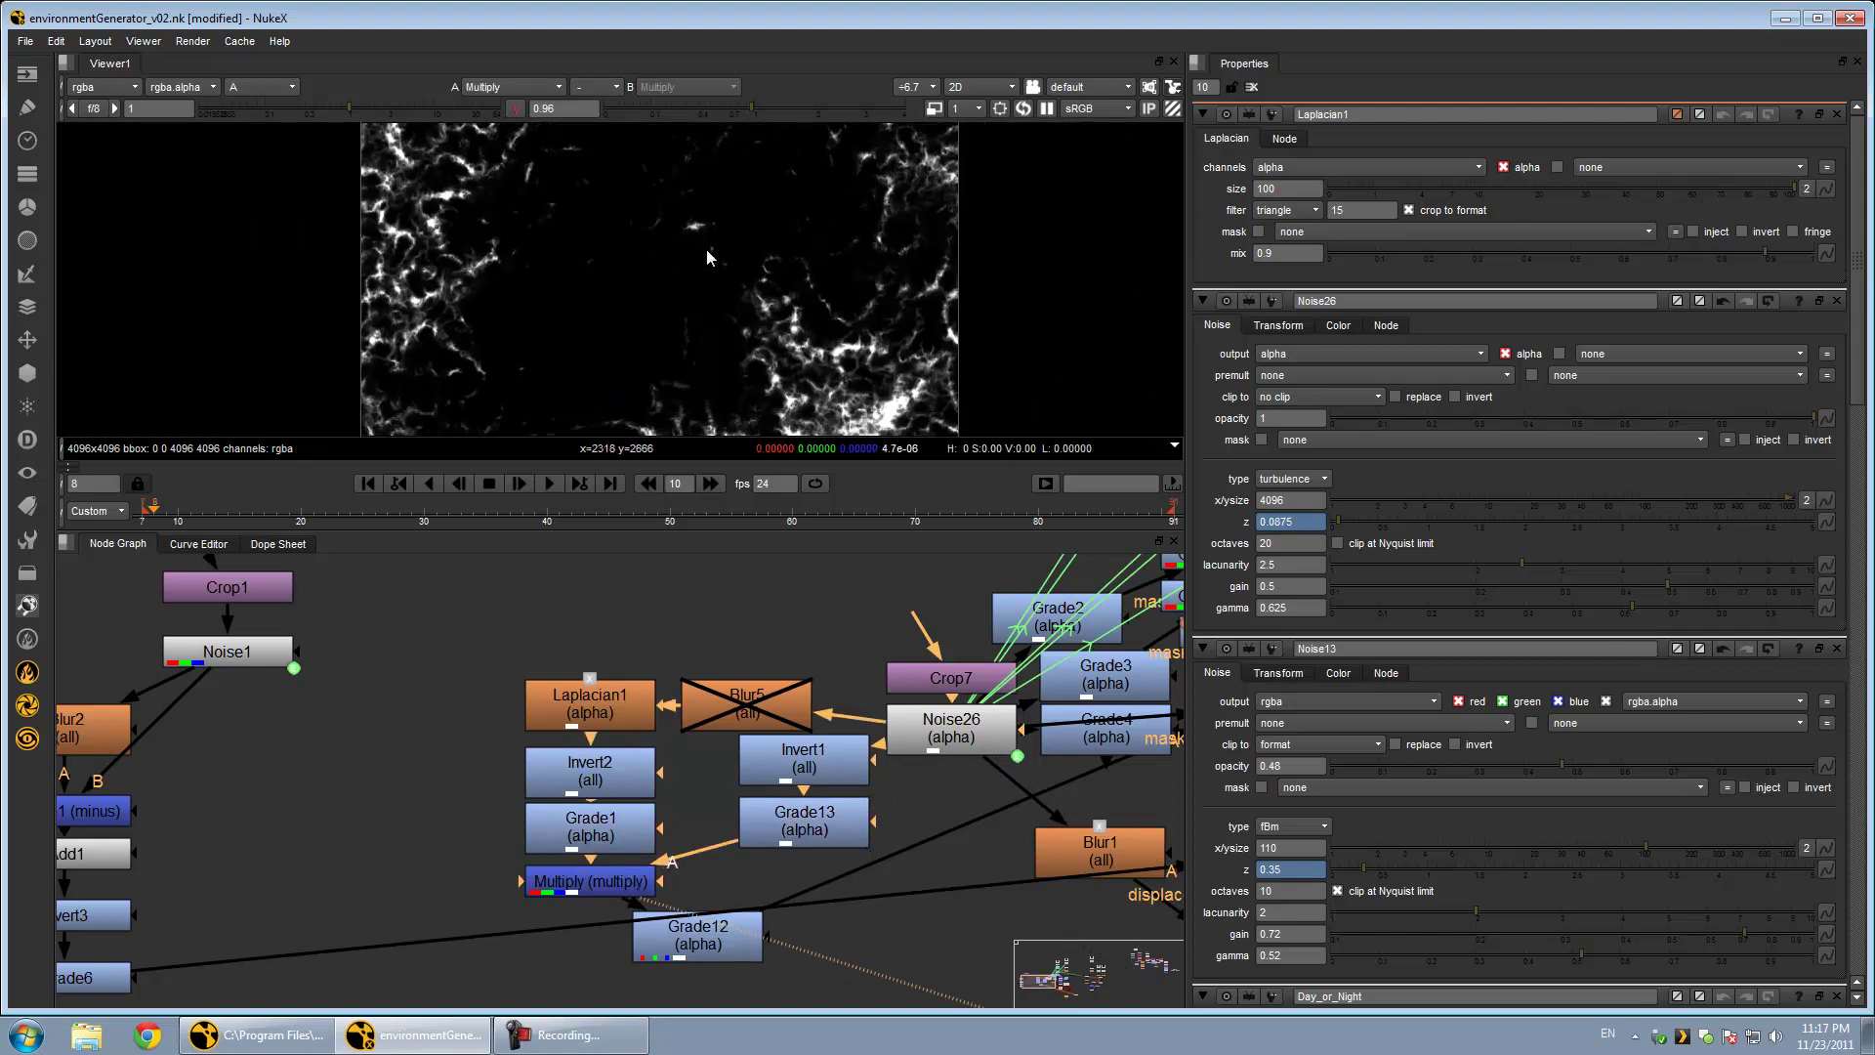
Compare the outputs of Grade1 and Invert2 in the Laplacian branch
{"action": "left_click", "coordinate": [610, 826]}
{"action": "key", "text": "1"}
{"action": "left_click", "coordinate": [605, 779]}
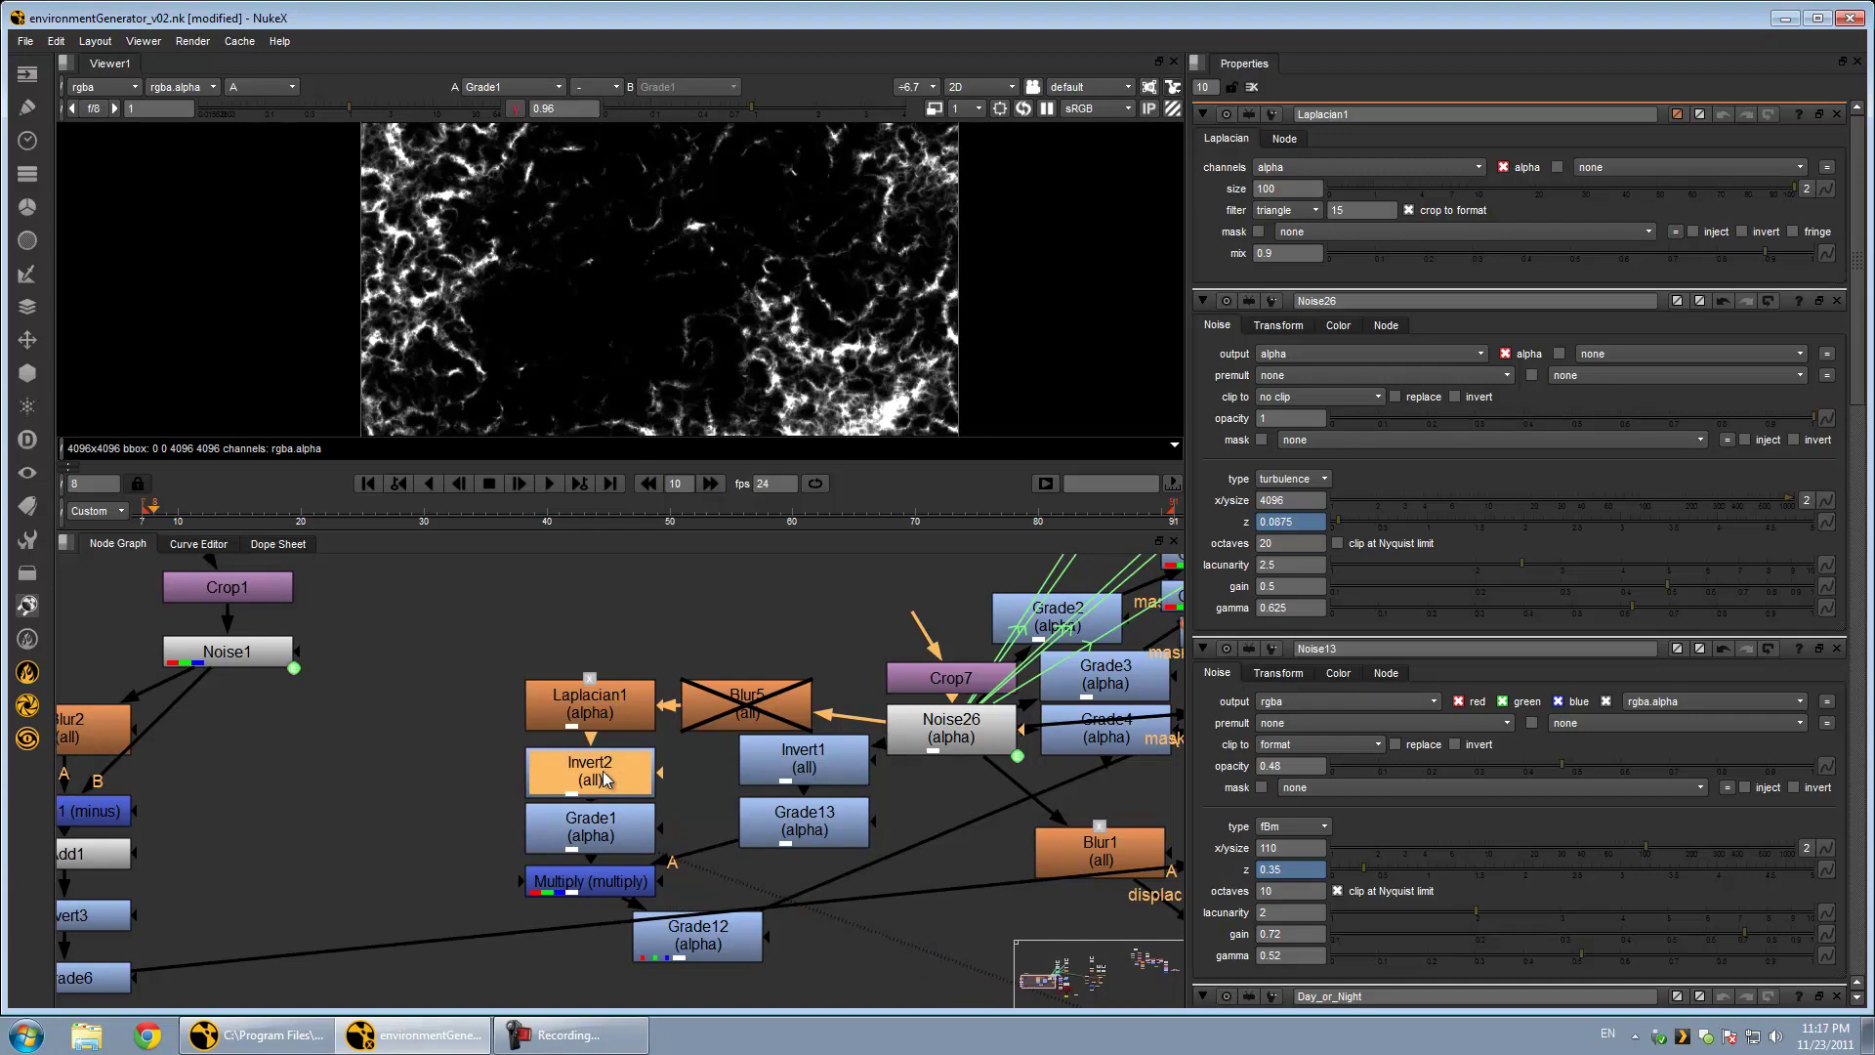
{"action": "key", "text": "1"}
{"action": "left_click", "coordinate": [606, 823]}
{"action": "key", "text": "1"}
Compare the Multiply output with the contrast-boosted mask from Grade12
{"action": "left_click", "coordinate": [612, 877]}
{"action": "key", "text": "1"}
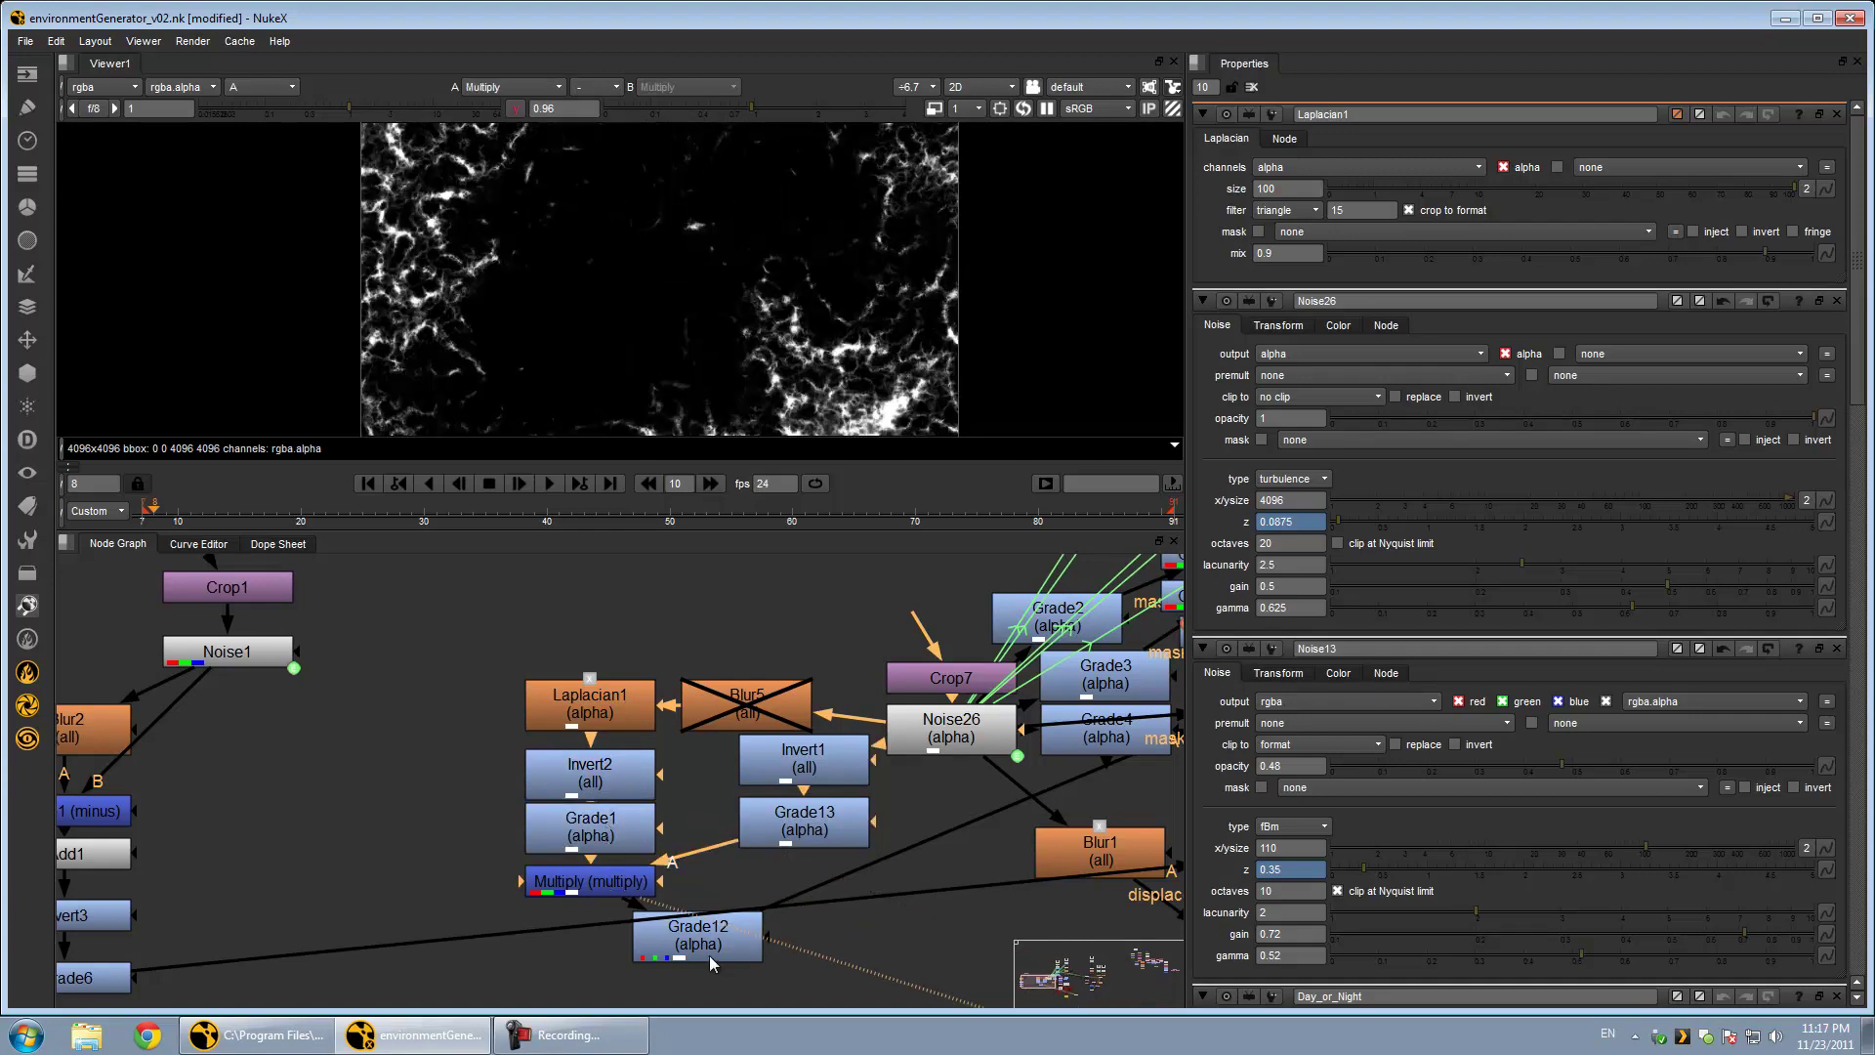
{"action": "left_click", "coordinate": [708, 938]}
{"action": "key", "text": "1"}
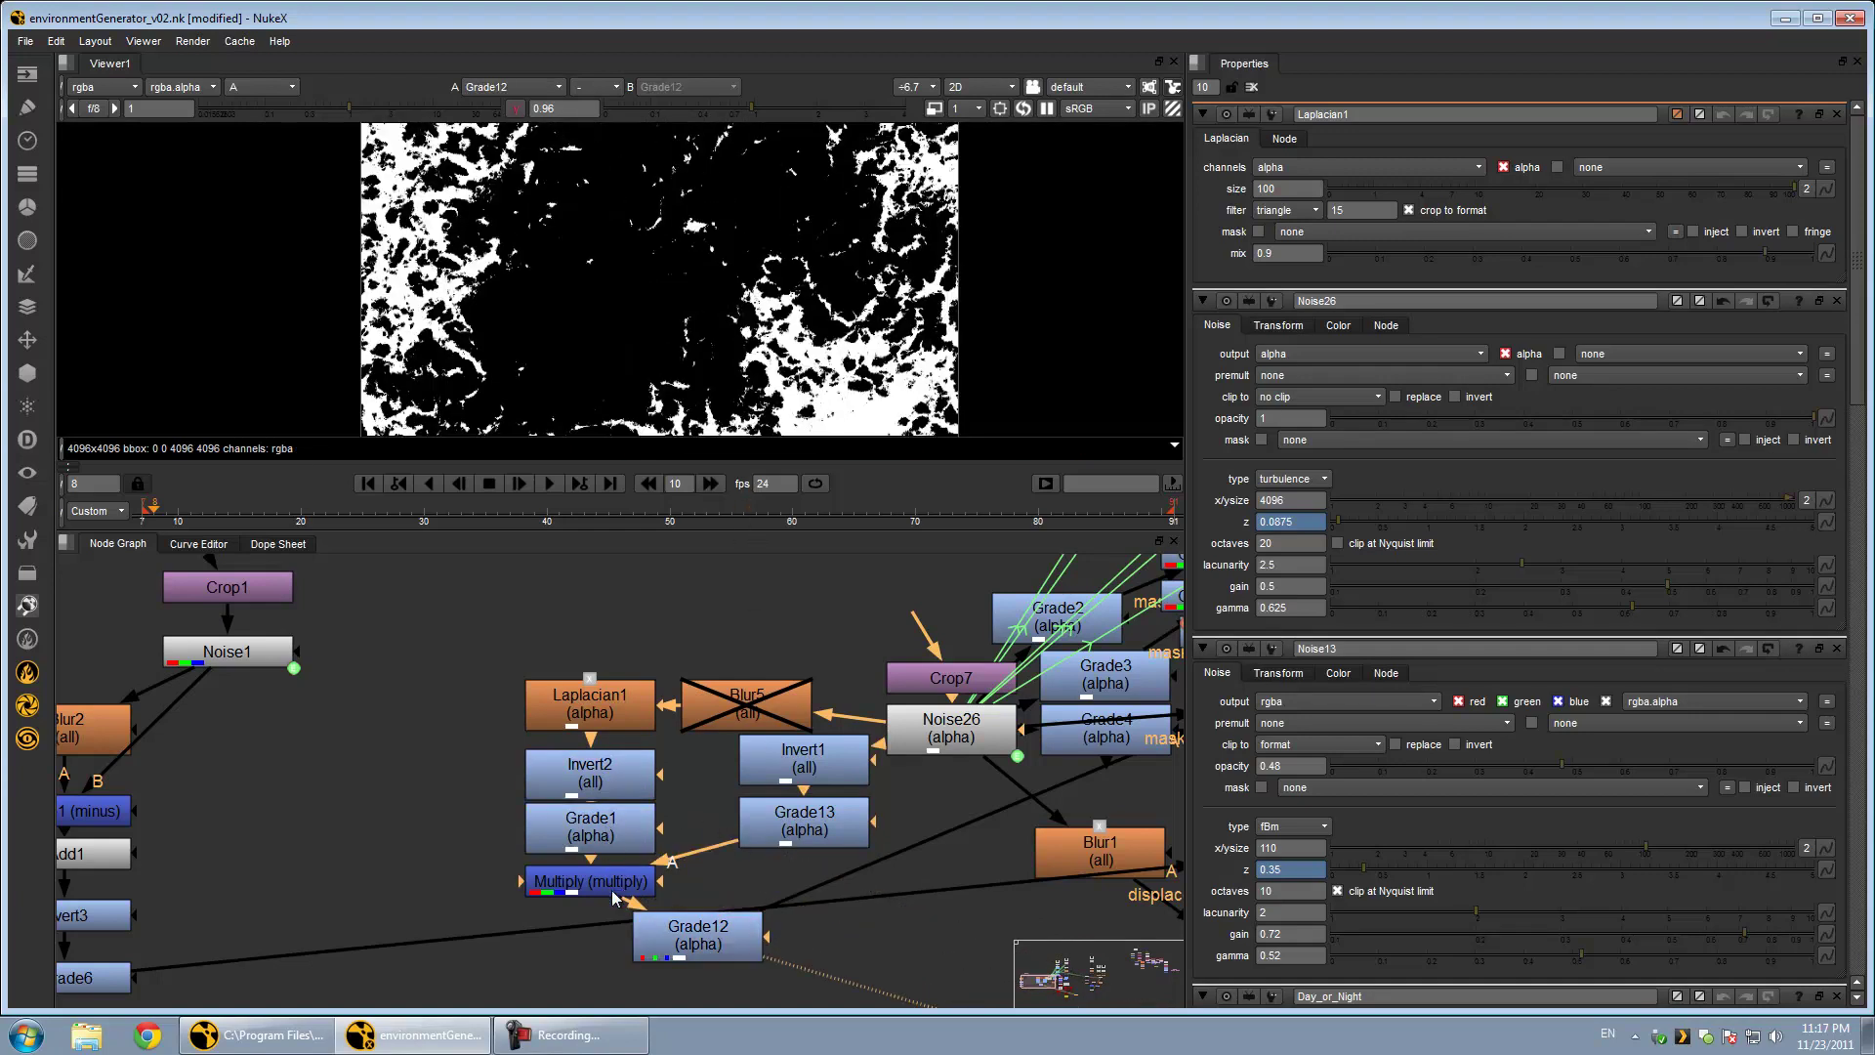
Reset the viewer gamma to 1 and view the base color of Constant10 in RGB
{"action": "mouse_move", "coordinate": [997, 844]}
{"action": "middle_mouse_down"}
{"action": "mouse_move", "coordinate": [576, 754]}
{"action": "mouse_move", "coordinate": [539, 823]}
{"action": "mouse_move", "coordinate": [495, 1033]}
{"action": "middle_mouse_up"}
{"action": "middle_click_drag", "start_coordinate": [839, 681], "coordinate": [850, 934]}
{"action": "left_click", "coordinate": [750, 688]}
{"action": "scroll", "coordinate": [753, 322], "scroll_direction": "up", "scroll_amount": 3}
{"action": "key", "text": "a"}
{"action": "scroll", "coordinate": [754, 314], "scroll_direction": "down", "scroll_amount": 2}
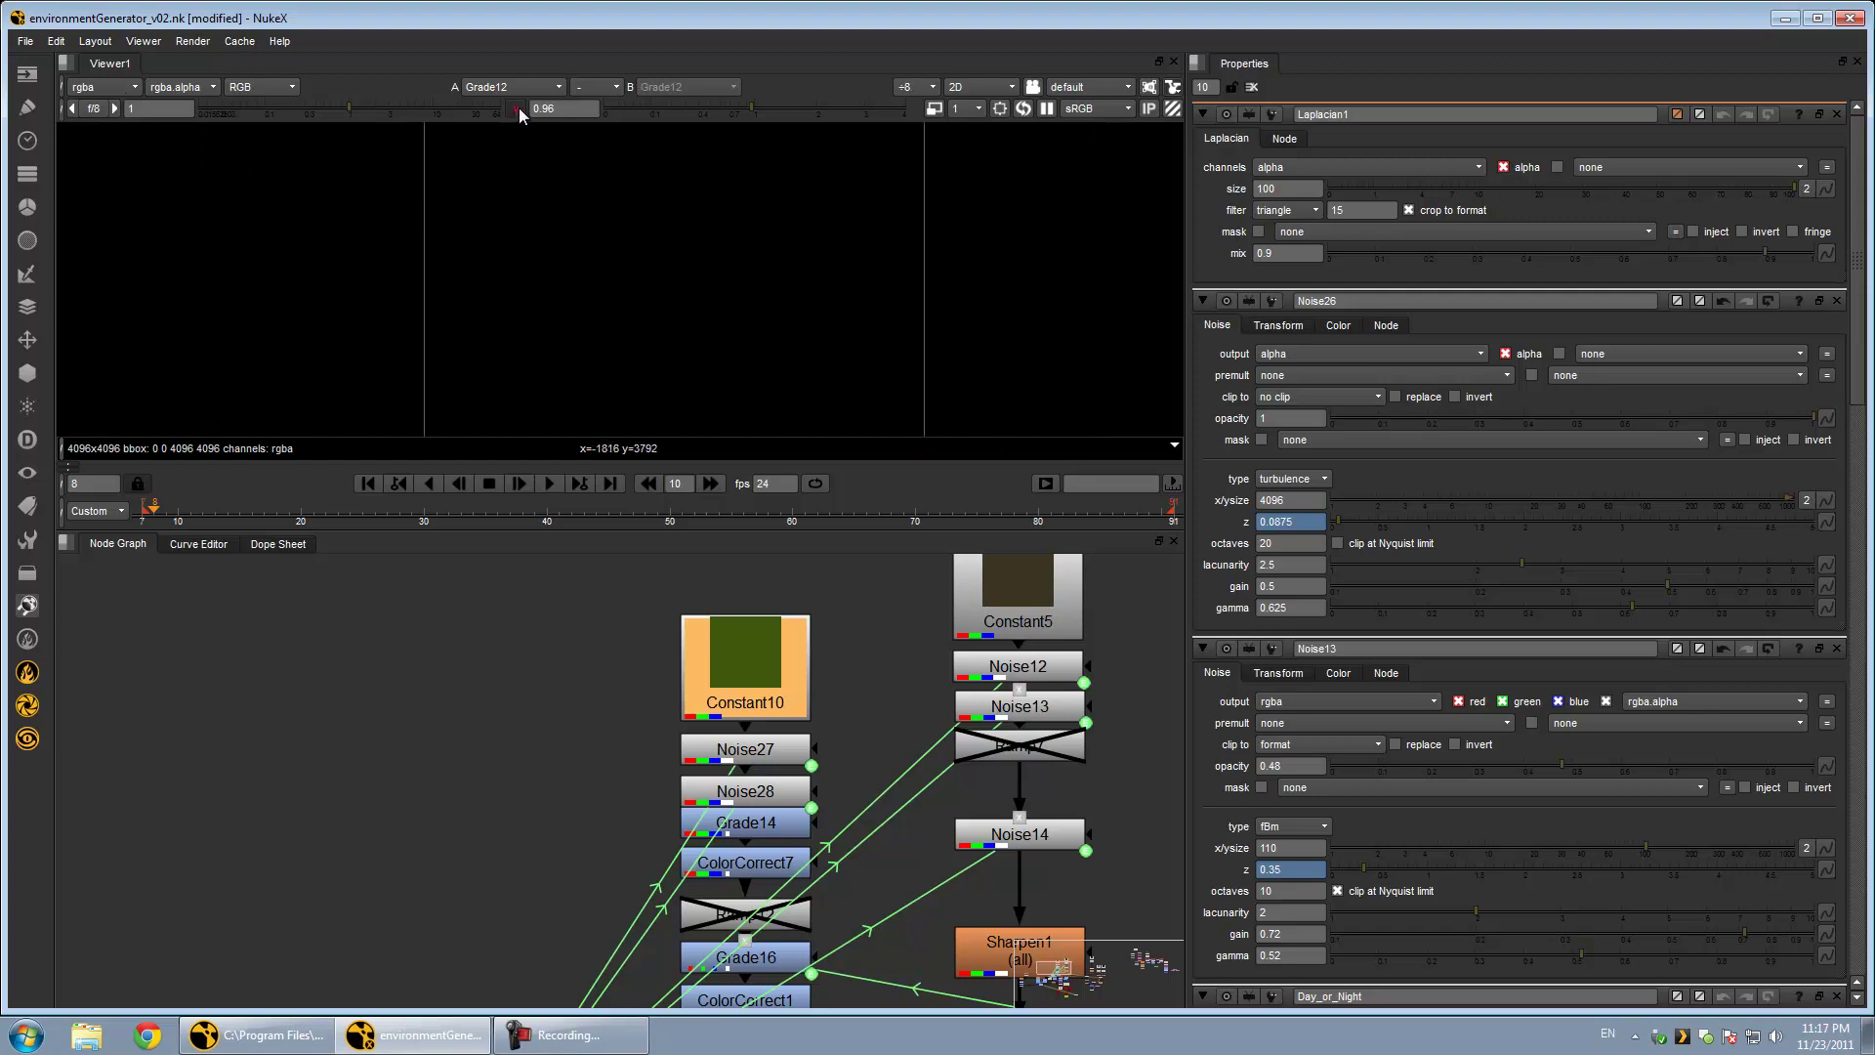
{"action": "key", "text": "1"}
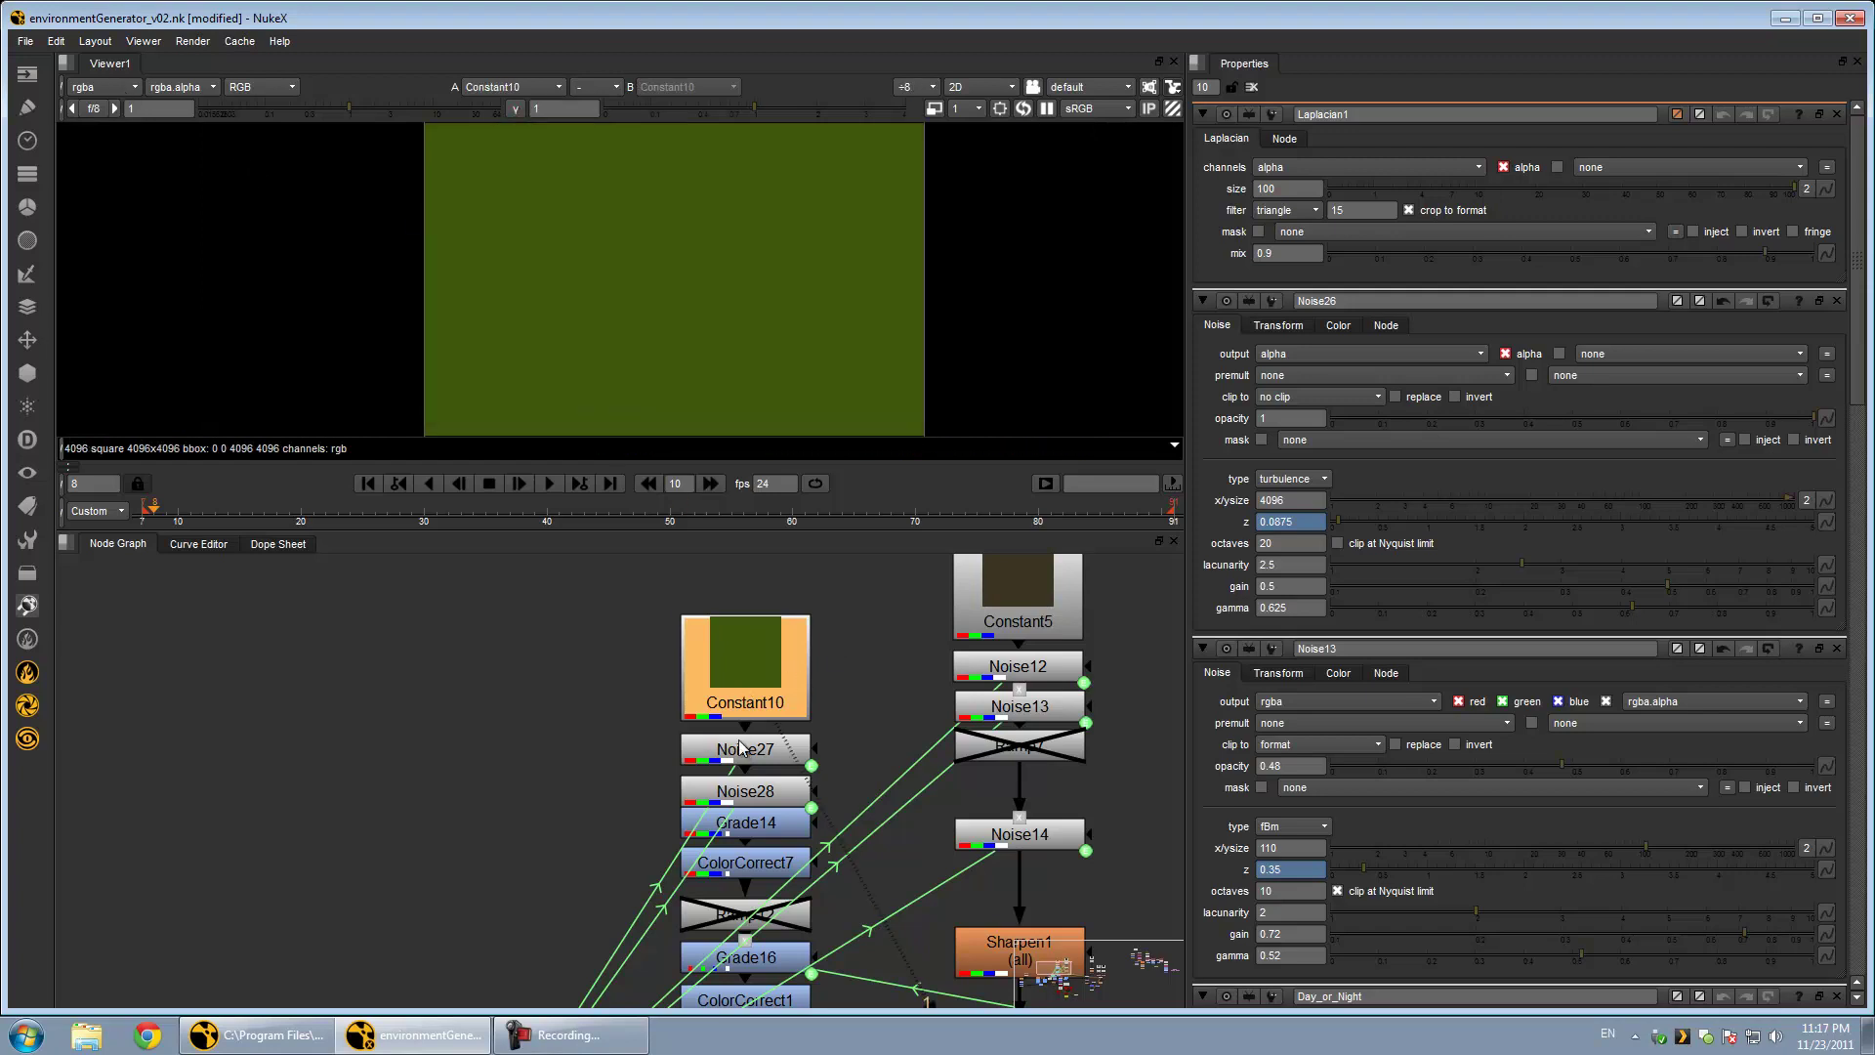
View the outputs of Noise27 and Noise28 below Constant10 and inspect the grass grain up close
{"action": "left_click", "coordinate": [734, 745]}
{"action": "key", "text": "1"}
{"action": "left_click", "coordinate": [748, 790]}
{"action": "key", "text": "1"}
{"action": "scroll", "coordinate": [716, 349], "scroll_direction": "up", "scroll_amount": 2}
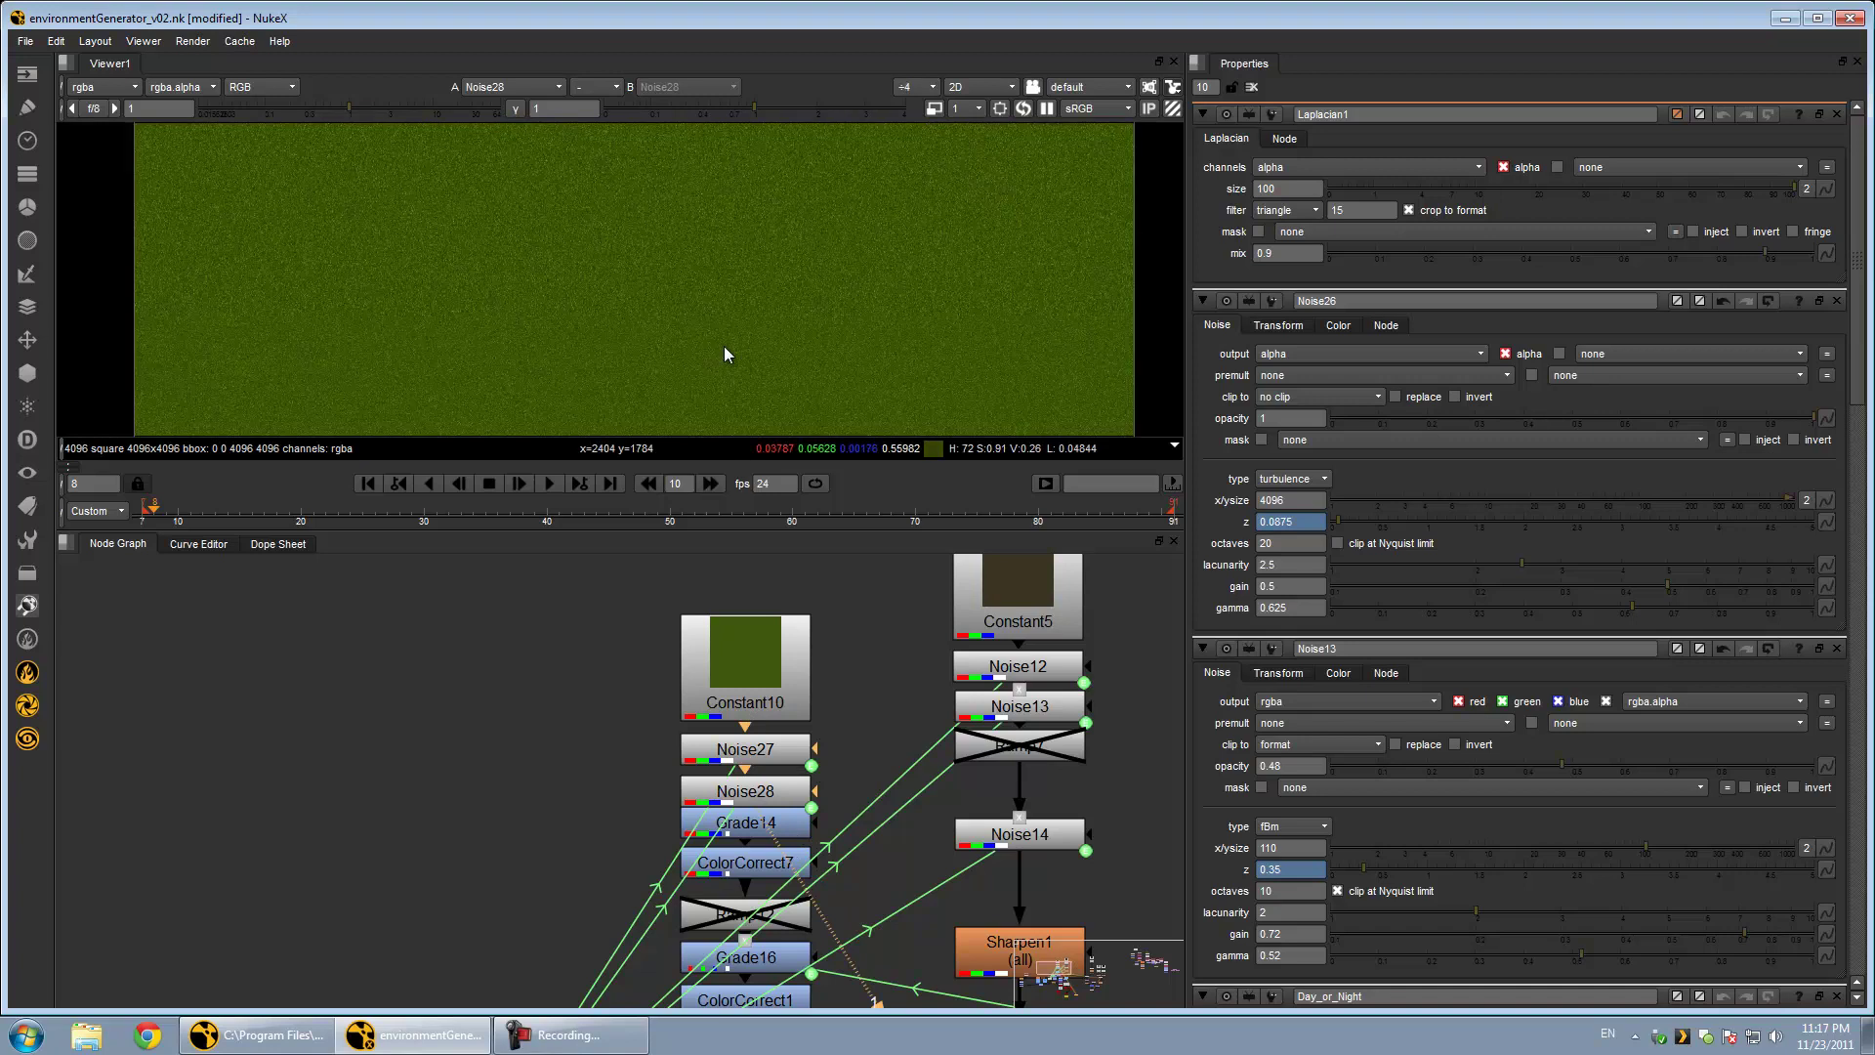
{"action": "scroll", "coordinate": [724, 354], "scroll_direction": "up", "scroll_amount": 4}
Compare the outputs of Grade14 and ColorCorrect7 in the grass texture branch
{"action": "left_click", "coordinate": [754, 825]}
{"action": "key", "text": "1"}
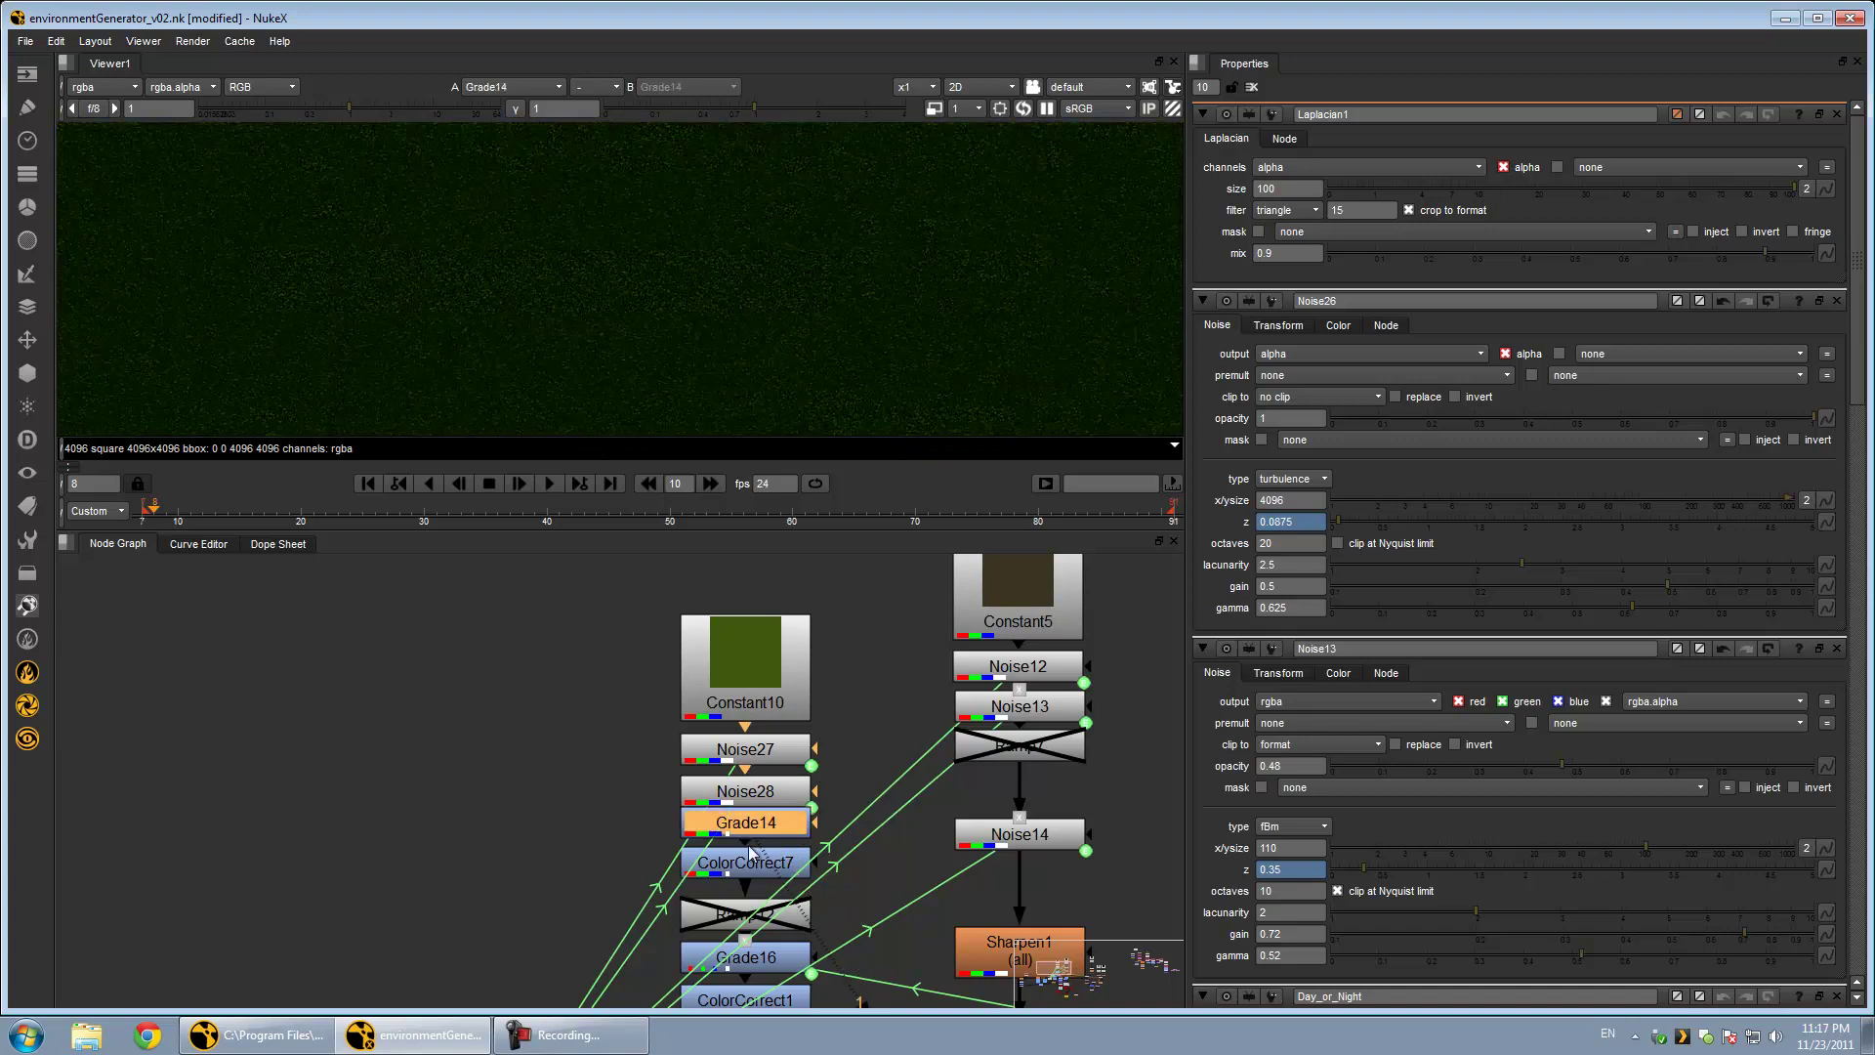
{"action": "left_click", "coordinate": [751, 858]}
{"action": "key", "text": "1"}
{"action": "scroll", "coordinate": [683, 239], "scroll_direction": "down", "scroll_amount": 3}
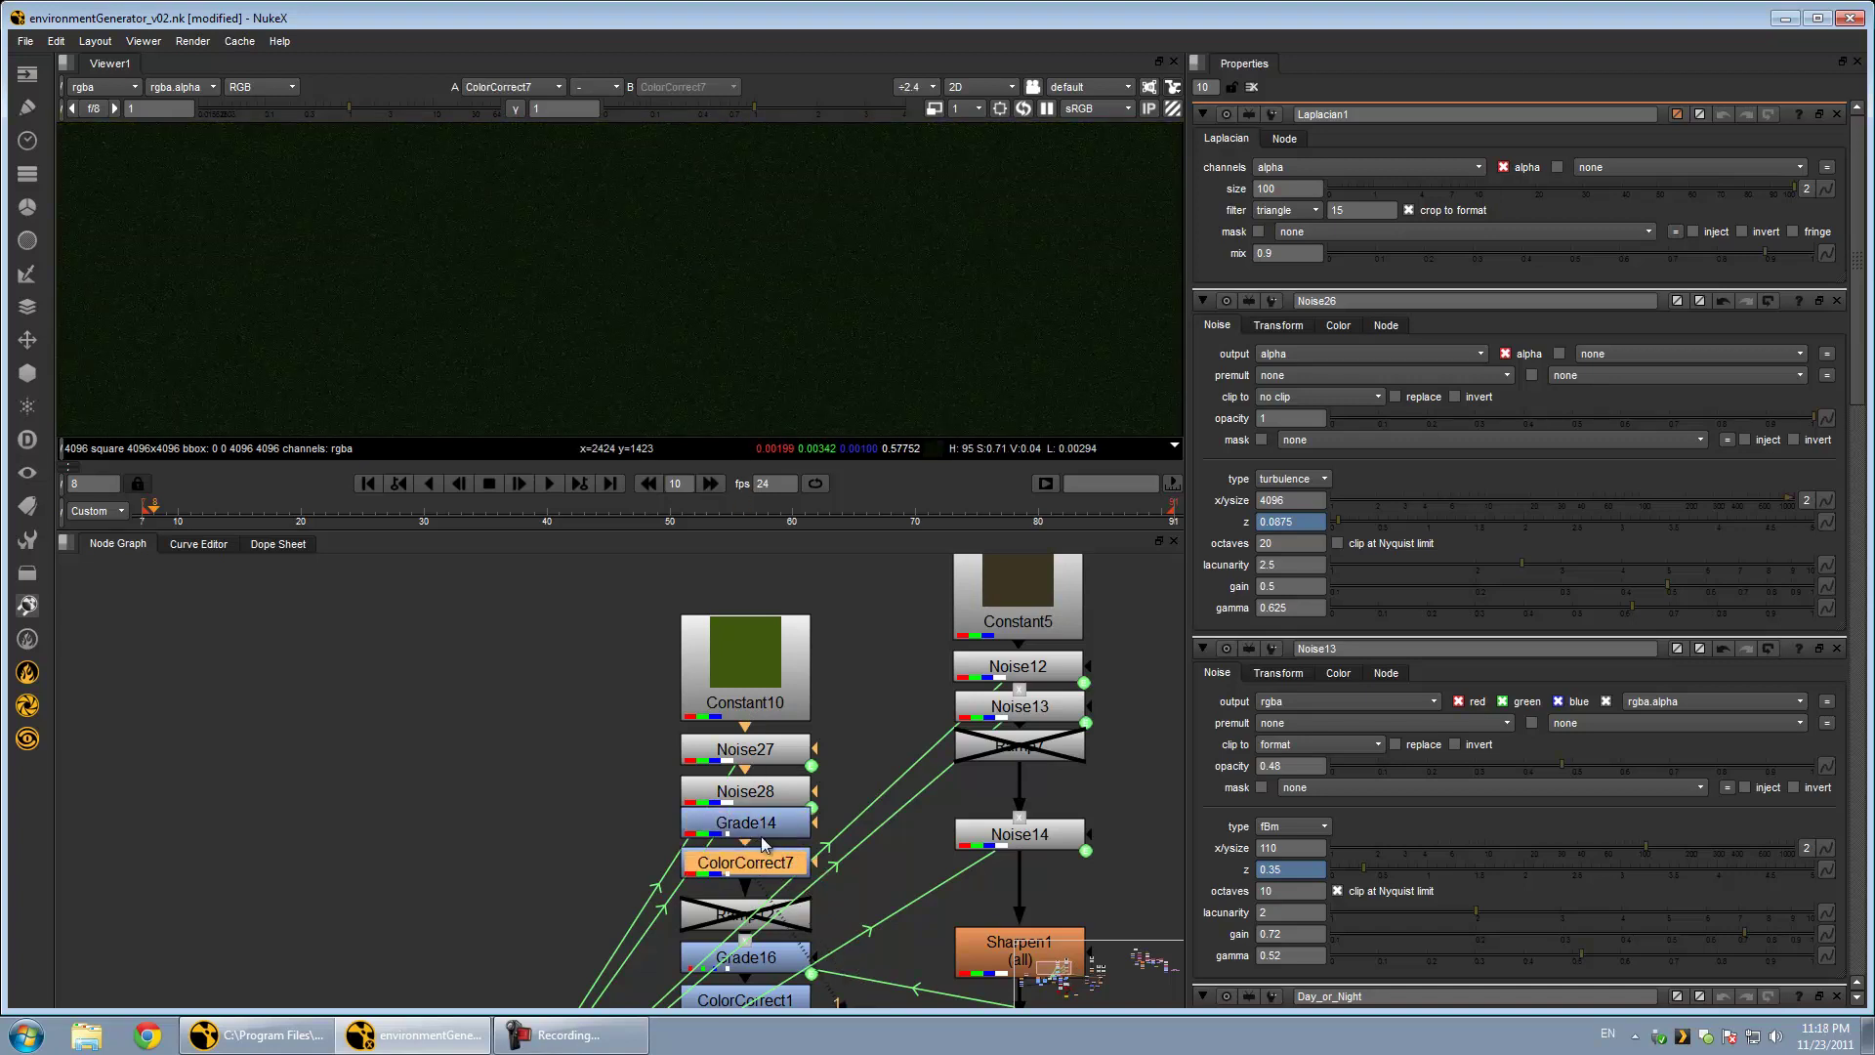
View Grade16, ColorCorrect1 and ColorCorrect2 in turn, and raise the viewer gamma to 1.94
{"action": "middle_click_drag", "start_coordinate": [765, 821], "coordinate": [768, 640]}
{"action": "left_click", "coordinate": [763, 778]}
{"action": "key", "text": "1"}
{"action": "left_click", "coordinate": [754, 816]}
{"action": "key", "text": "1"}
{"action": "left_click", "coordinate": [756, 850]}
{"action": "key", "text": "1"}
{"action": "scroll", "coordinate": [688, 275], "scroll_direction": "down", "scroll_amount": 3}
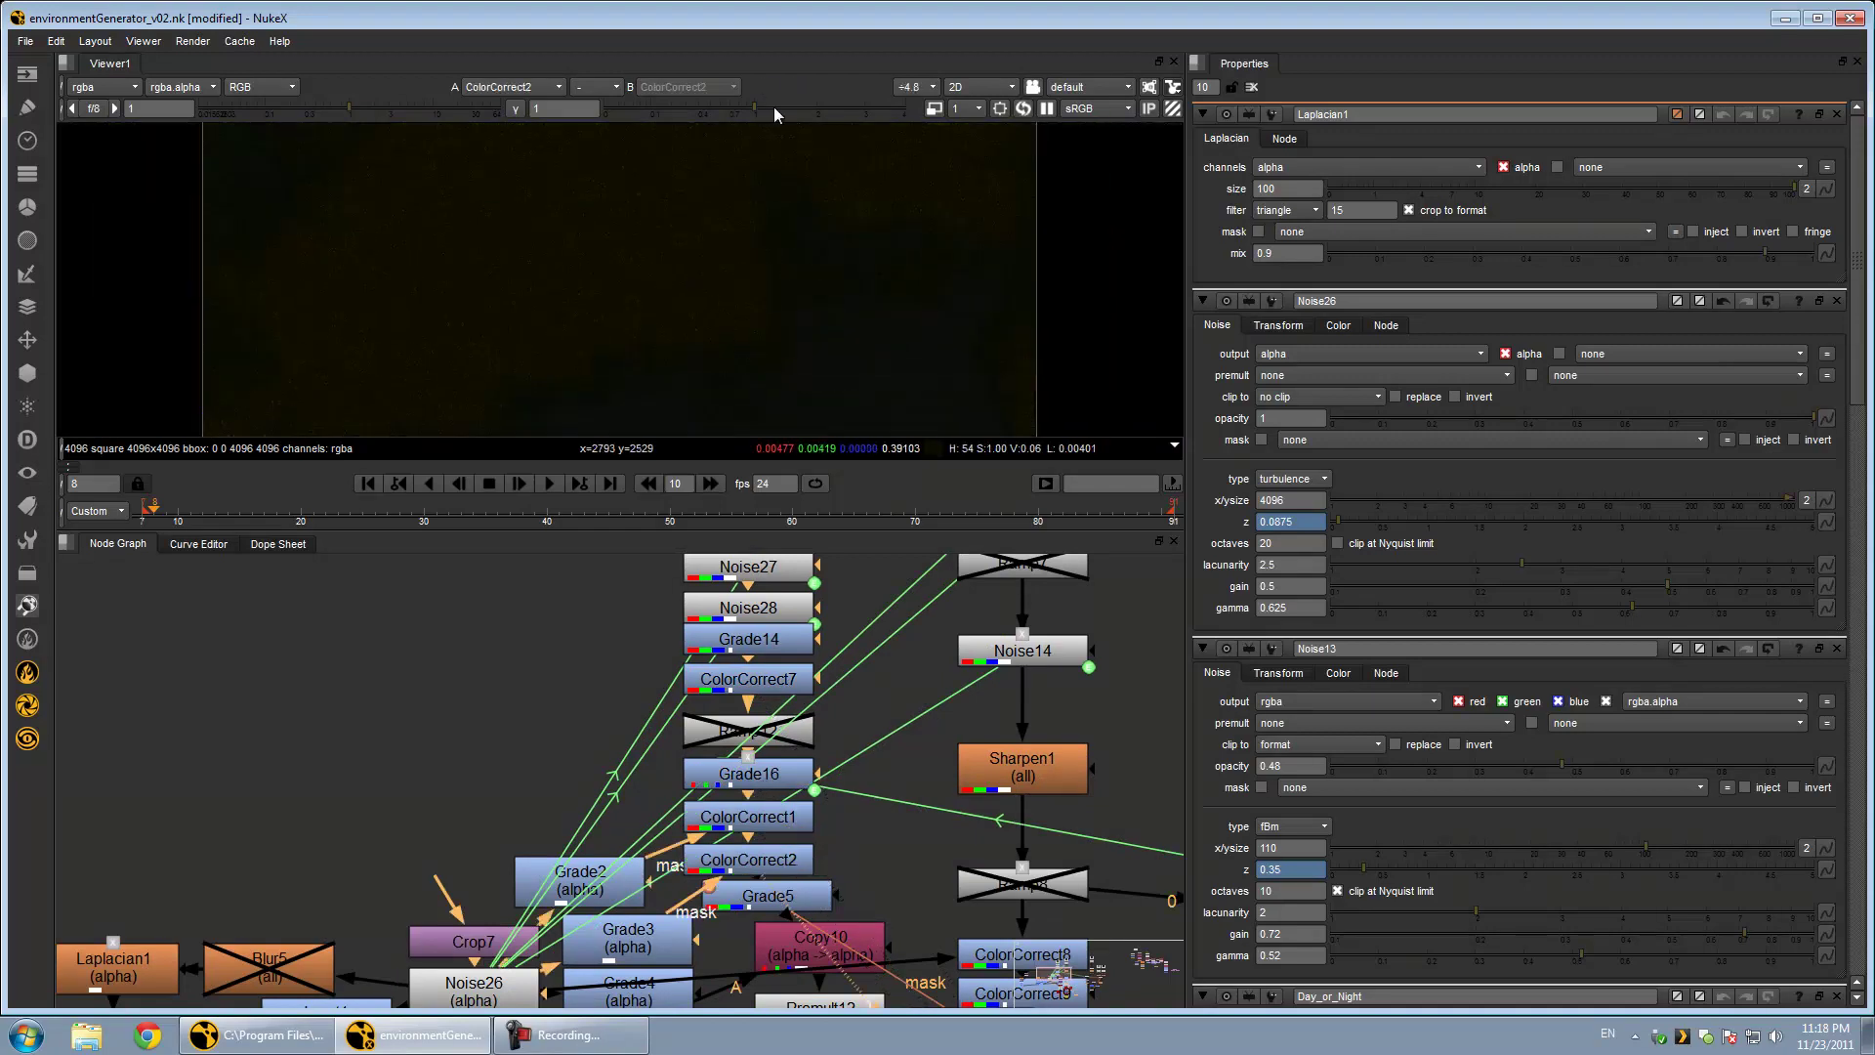
{"action": "mouse_move", "coordinate": [780, 105]}
{"action": "left_mouse_down"}
{"action": "mouse_move", "coordinate": [832, 105]}
{"action": "mouse_move", "coordinate": [814, 105]}
{"action": "left_mouse_up"}
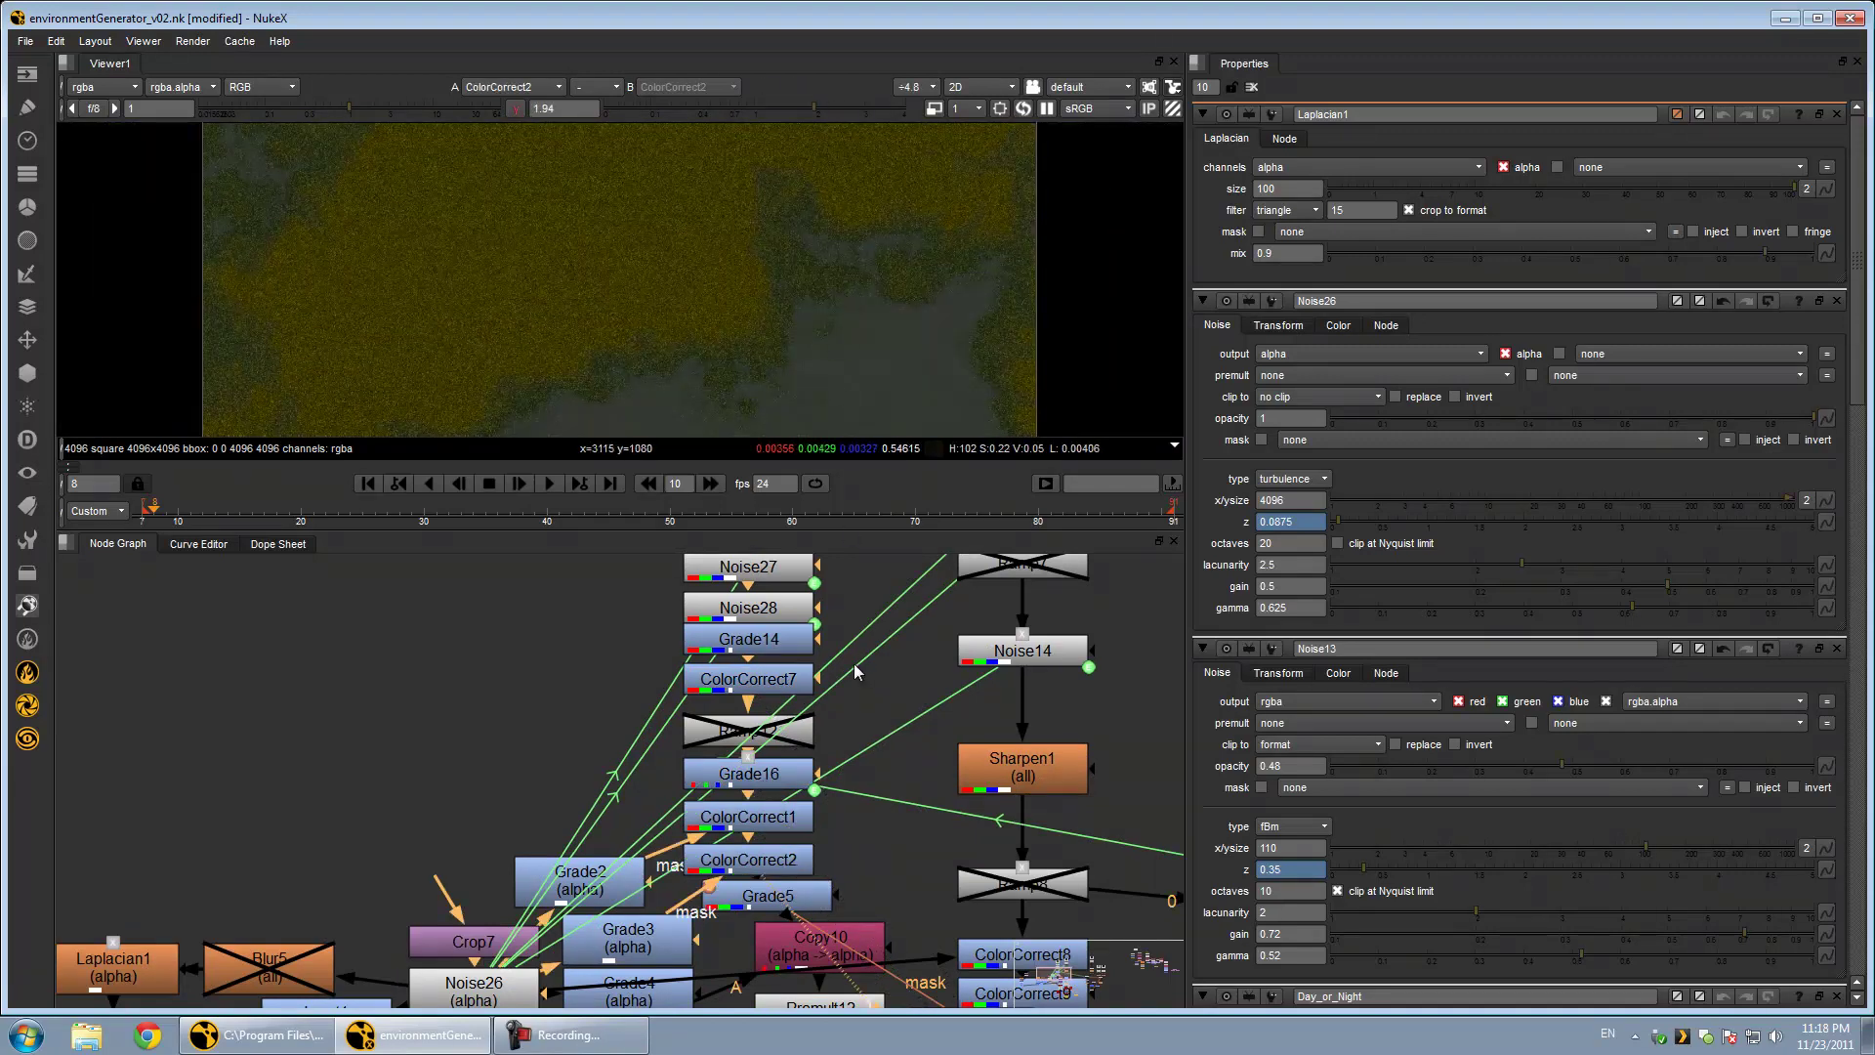
Disable and re-enable ColorCorrect2 repeatedly to compare the grass texture with and without its masked correction
{"action": "middle_click_drag", "start_coordinate": [852, 652], "coordinate": [842, 586]}
{"action": "left_click", "coordinate": [766, 767]}
{"action": "key", "text": "d"}
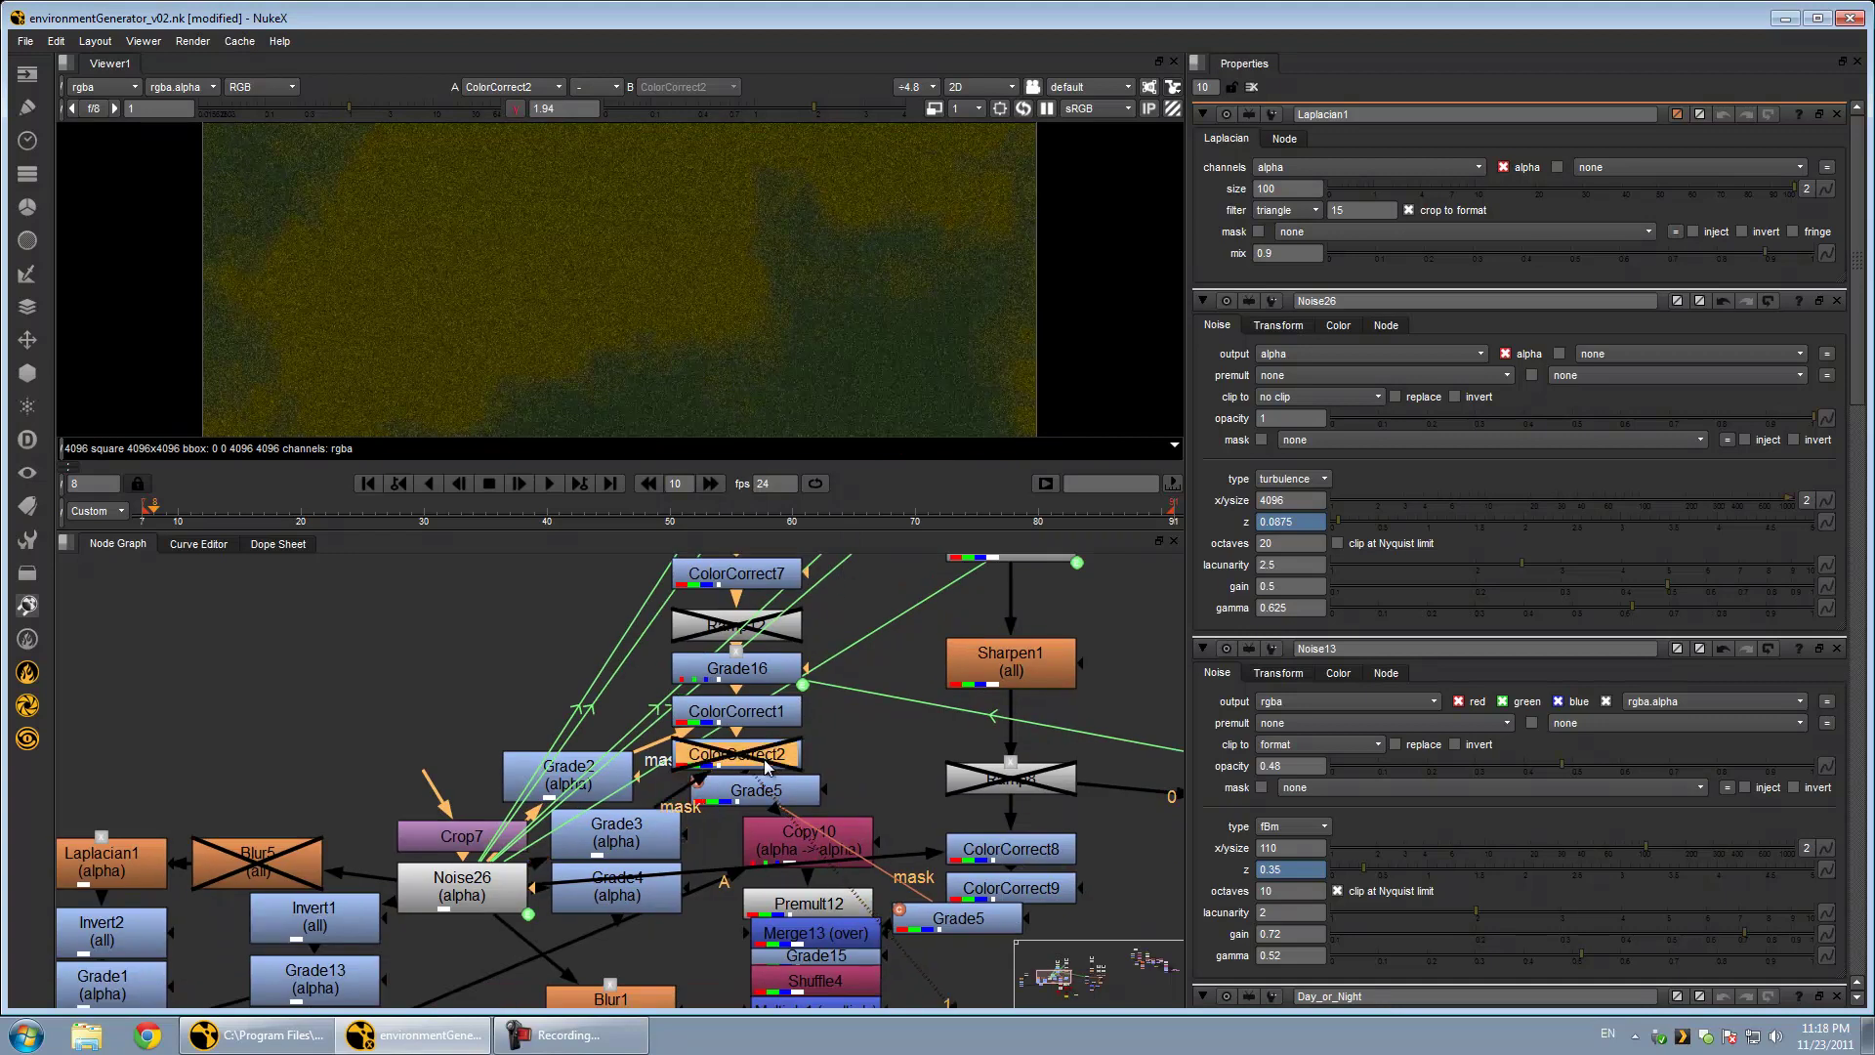
{"action": "key", "text": "d"}
{"action": "key", "text": "d"}
{"action": "key", "text": "d"}
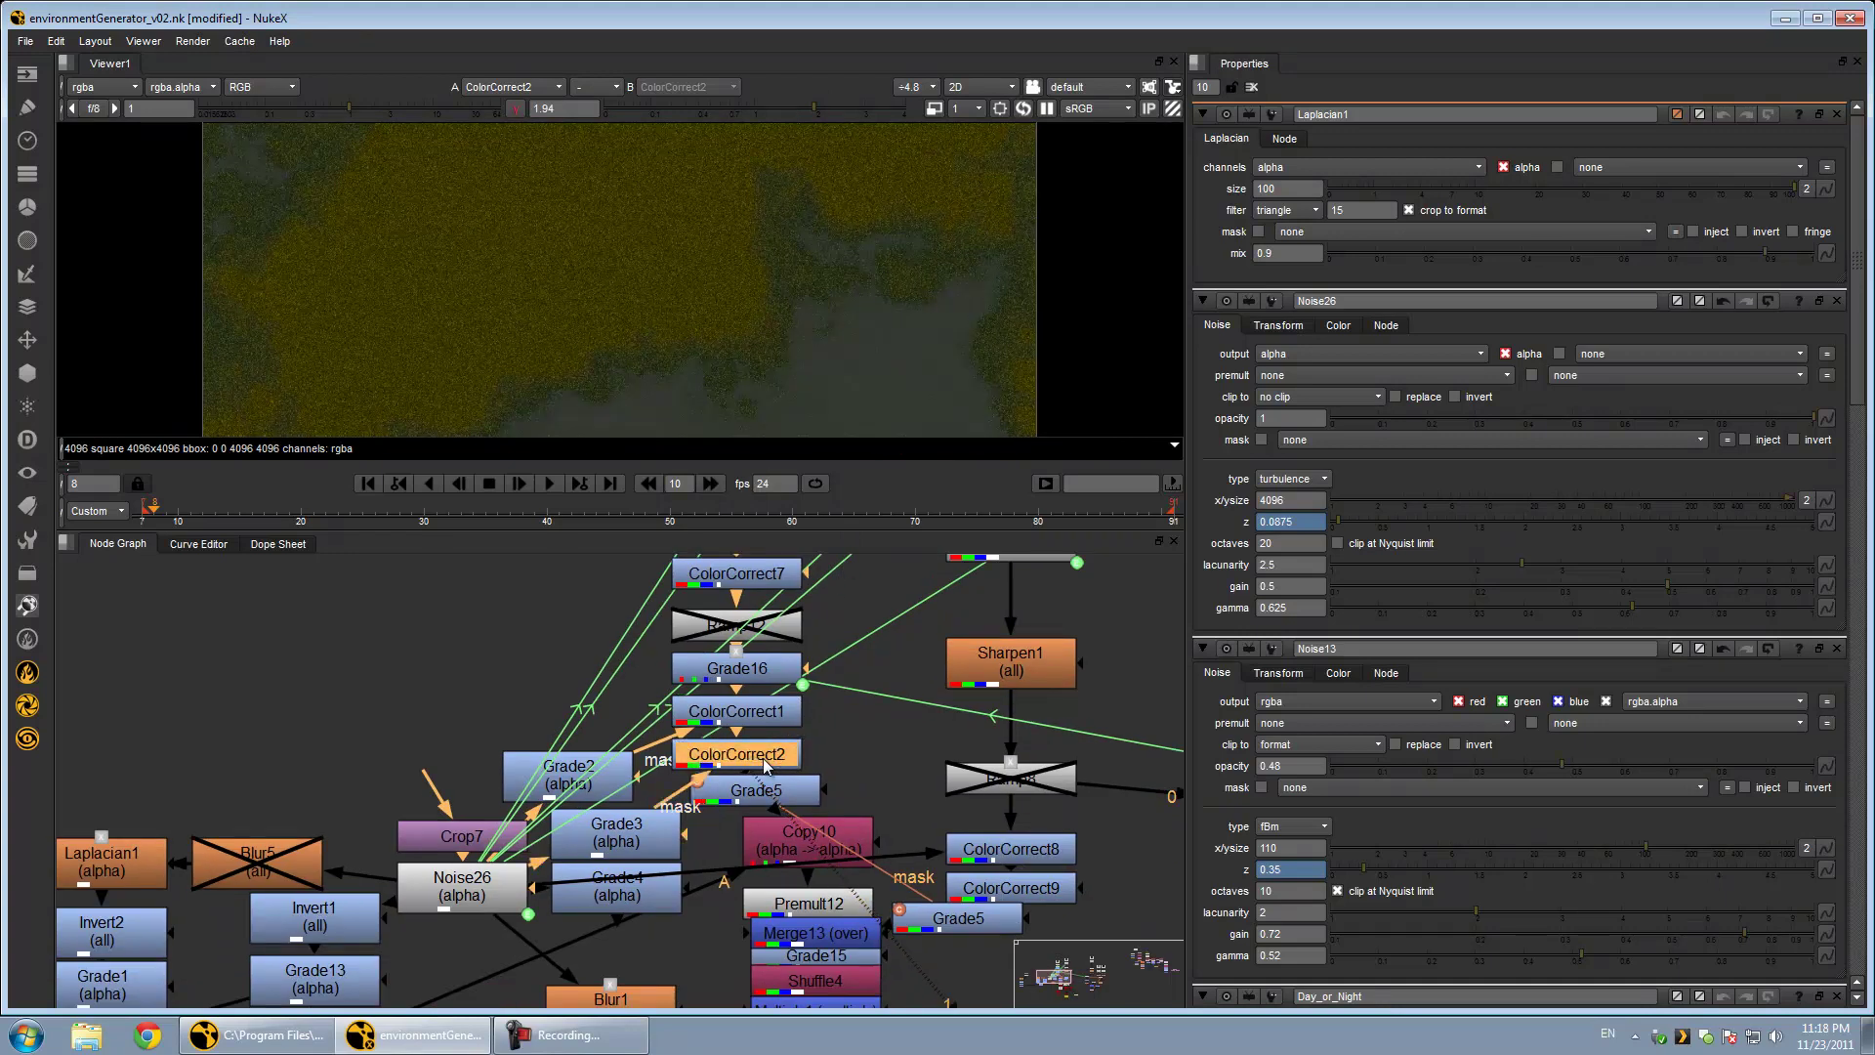
Set ColorCorrect2's master contrast to 1.01, gain to 0.54 and offset to 0
{"action": "double_click", "coordinate": [766, 767]}
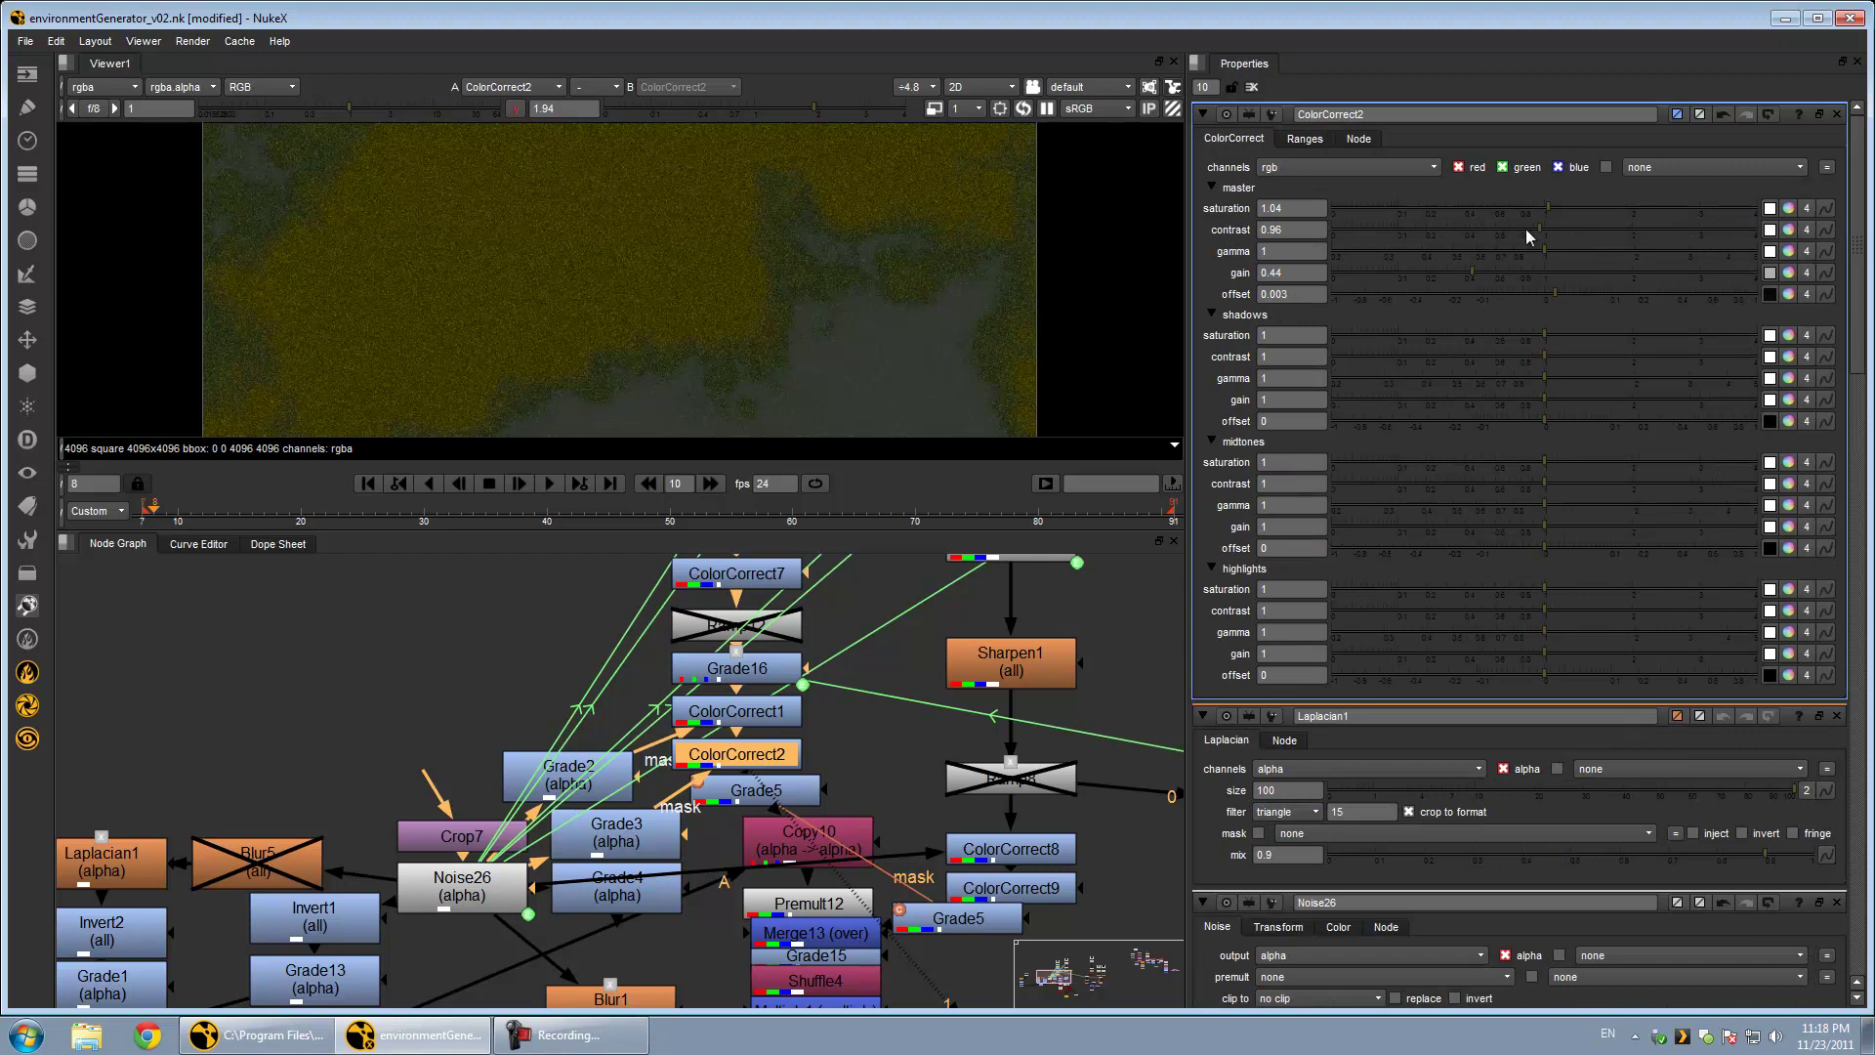
{"action": "left_click_drag", "start_coordinate": [1544, 226], "coordinate": [1505, 272]}
{"action": "left_click_drag", "start_coordinate": [1545, 231], "coordinate": [1570, 220]}
{"action": "key", "text": "ctrl+z"}
{"action": "left_click_drag", "start_coordinate": [1551, 295], "coordinate": [1543, 295]}
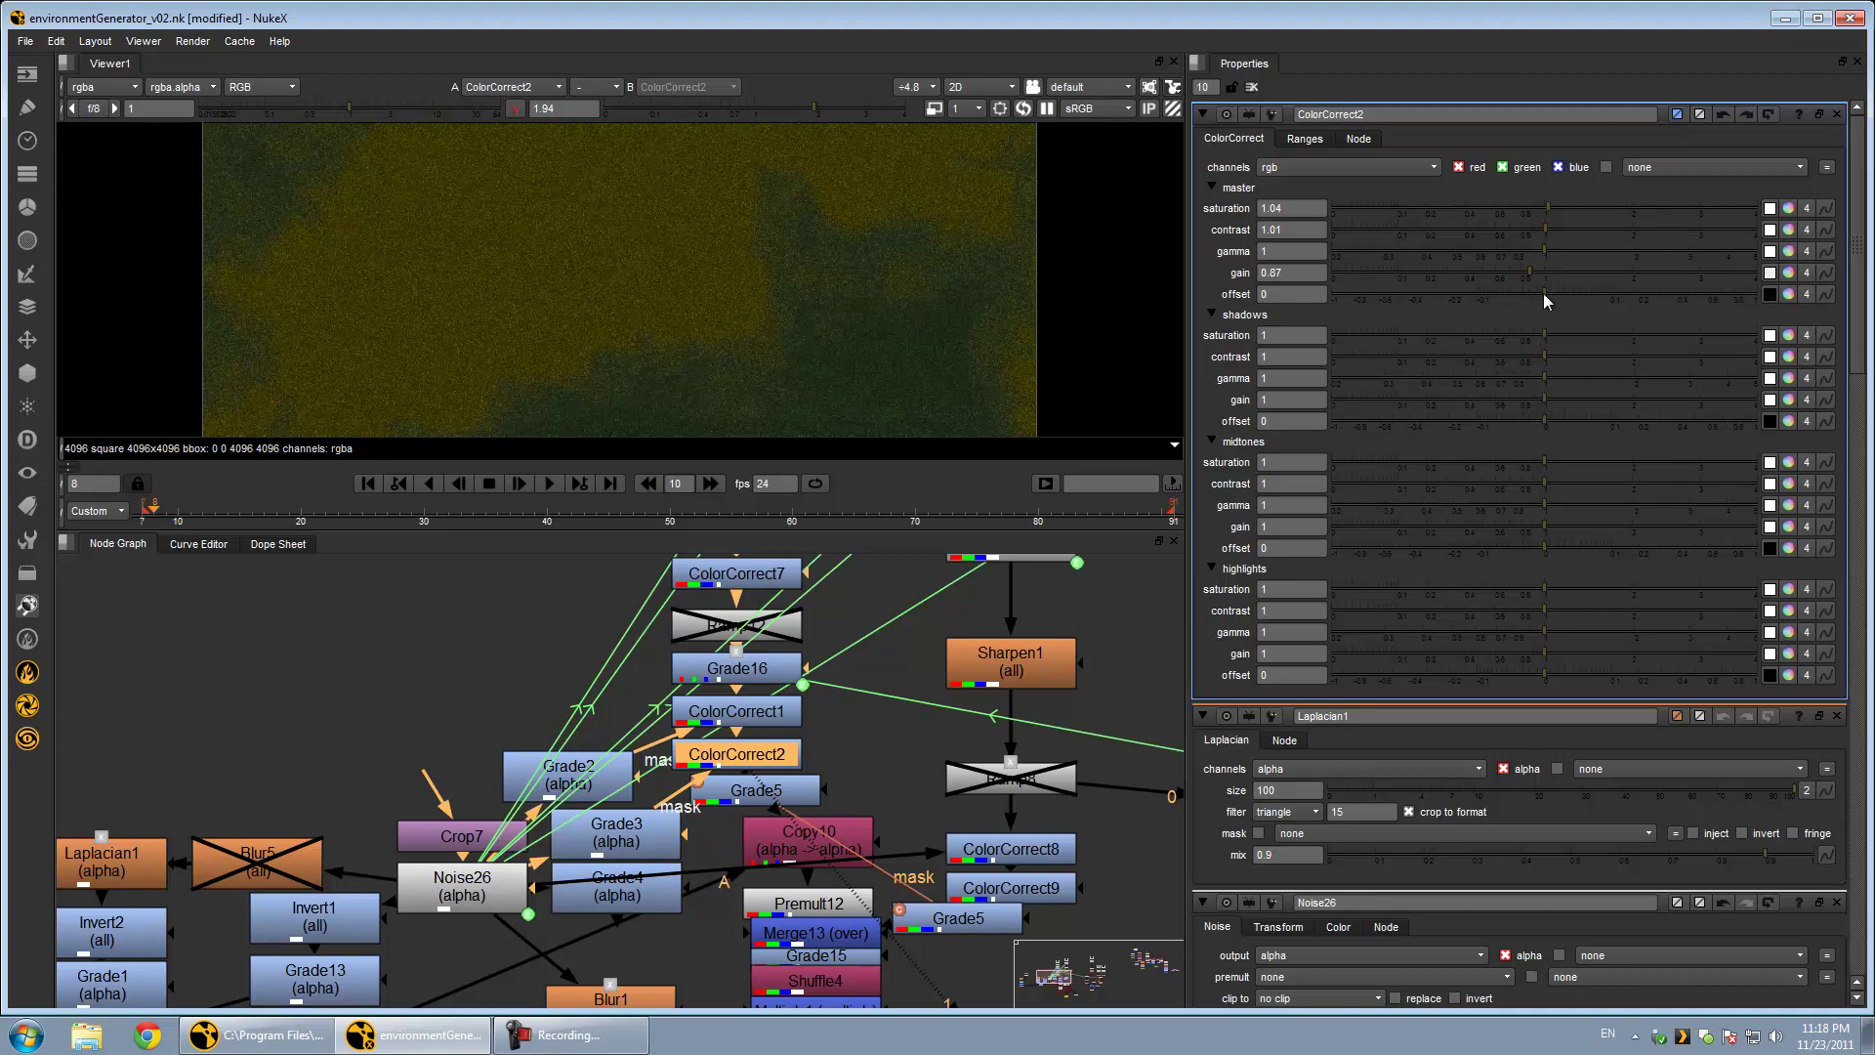
{"action": "left_click", "coordinate": [1311, 274]}
{"action": "left_click_drag", "start_coordinate": [1529, 274], "coordinate": [1487, 270]}
View Card1 in 3D and examine the finished texture on the flat card up close
{"action": "middle_click_drag", "start_coordinate": [459, 967], "coordinate": [801, 720]}
{"action": "left_click_drag", "start_coordinate": [481, 630], "coordinate": [486, 651]}
{"action": "left_click", "coordinate": [878, 834]}
{"action": "key", "text": "1"}
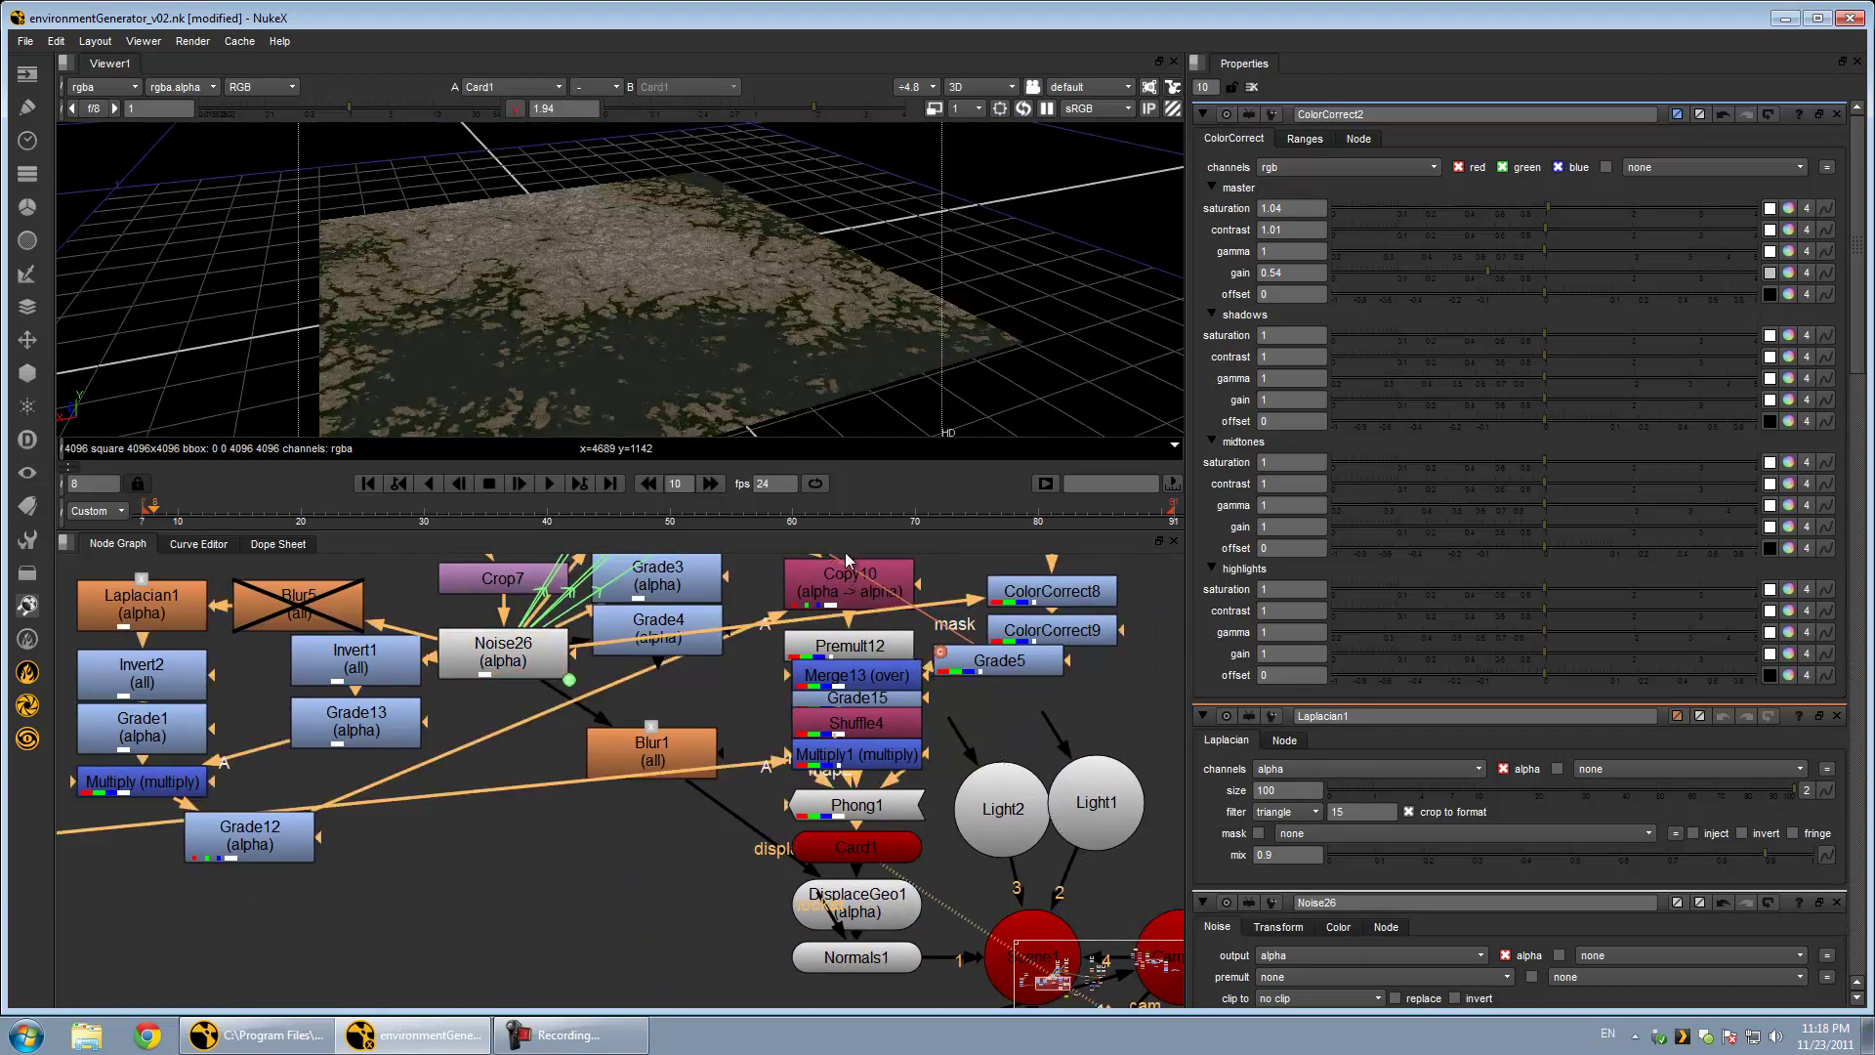
{"action": "left_click_drag", "start_coordinate": [689, 307], "coordinate": [627, 318], "text": "ctrl"}
{"action": "middle_click_drag", "start_coordinate": [627, 319], "coordinate": [734, 276]}
{"action": "scroll", "coordinate": [730, 274], "scroll_direction": "up", "scroll_amount": 2}
View the Noise26 displacement source, the displaced geometry from DisplaceGeo1, and the Normals1 output
{"action": "left_click", "coordinate": [505, 652]}
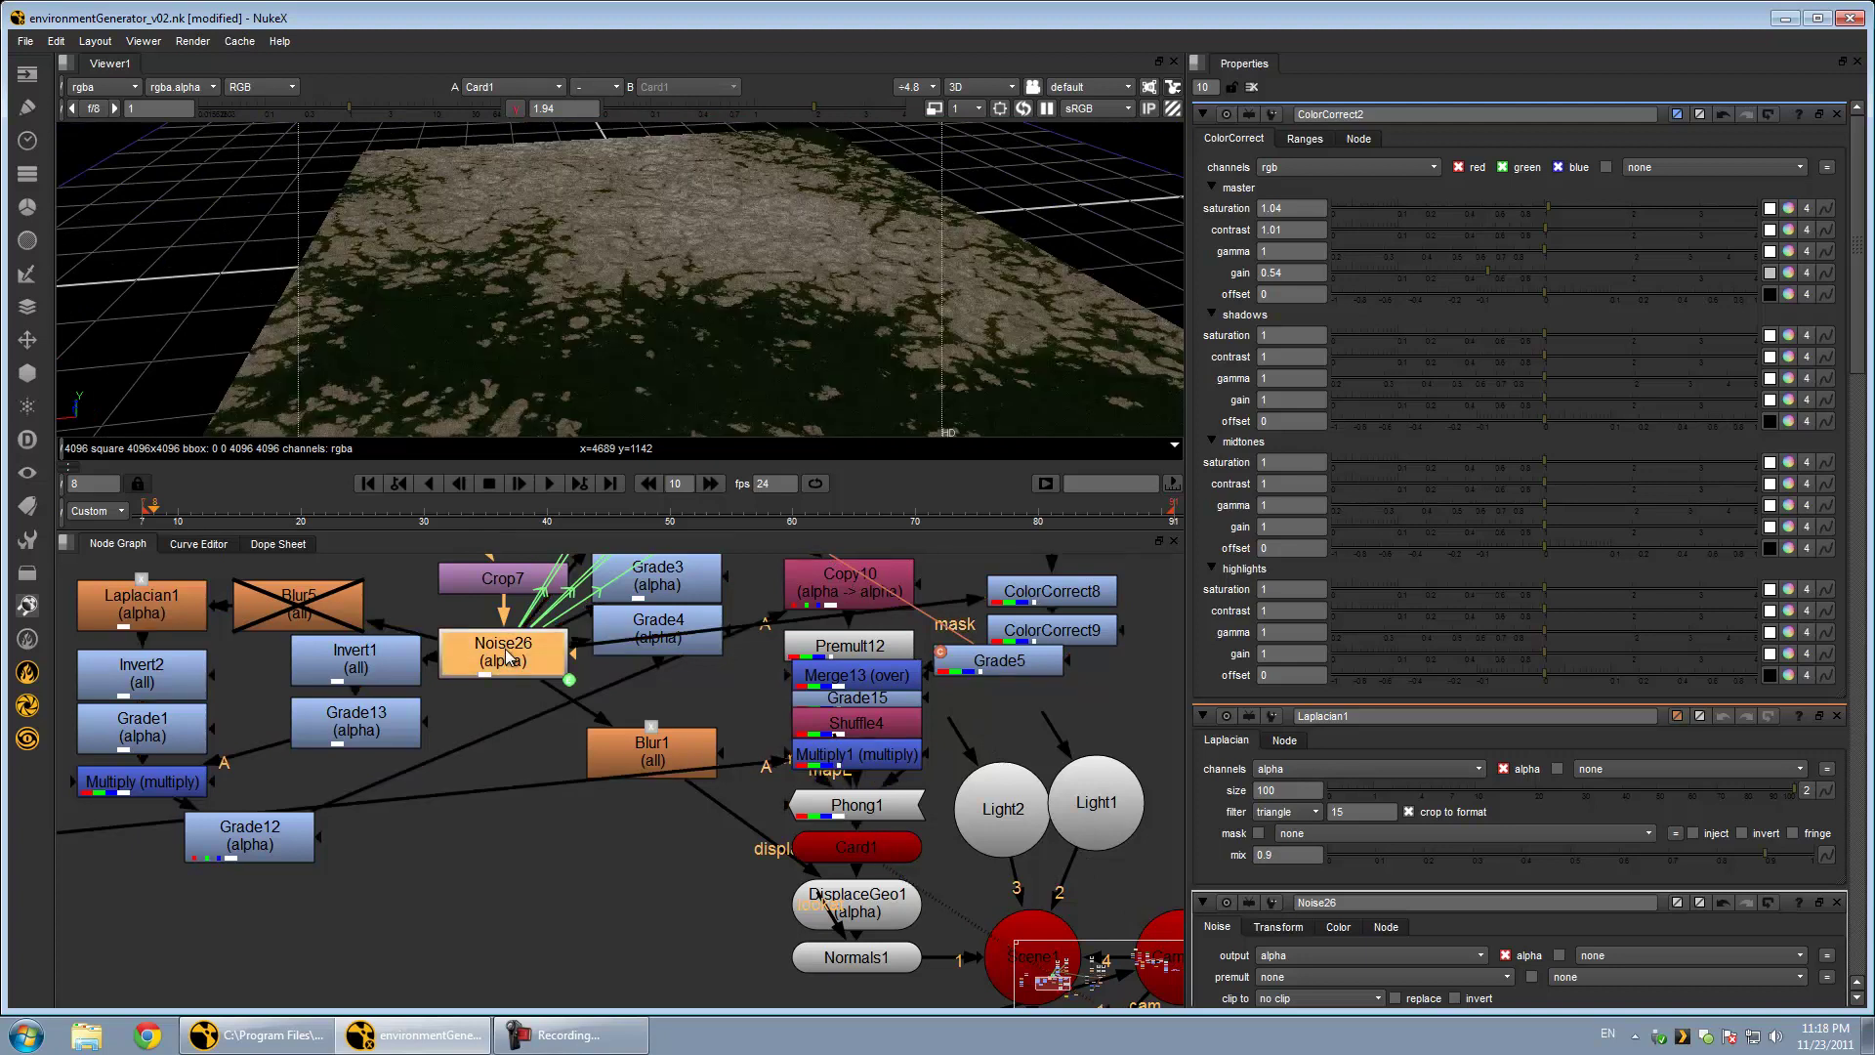
{"action": "key", "text": "1"}
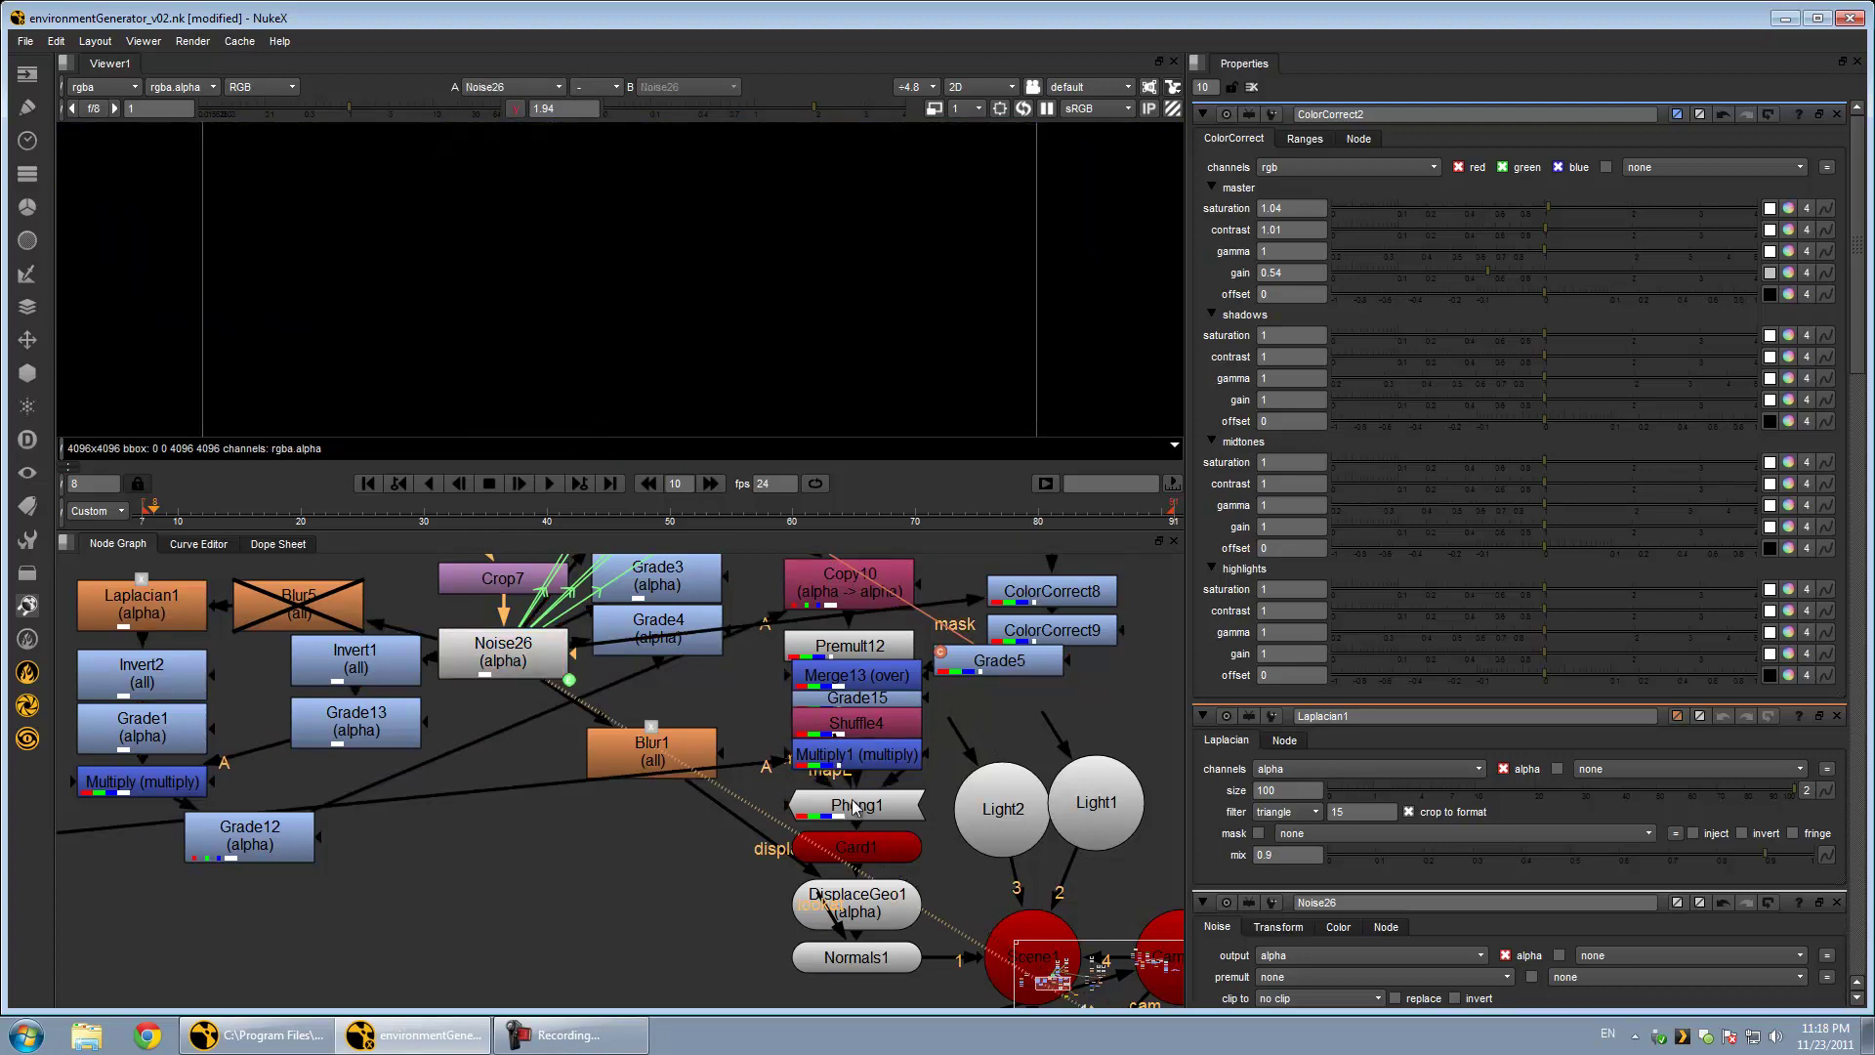
{"action": "left_click", "coordinate": [864, 895]}
{"action": "key", "text": "1"}
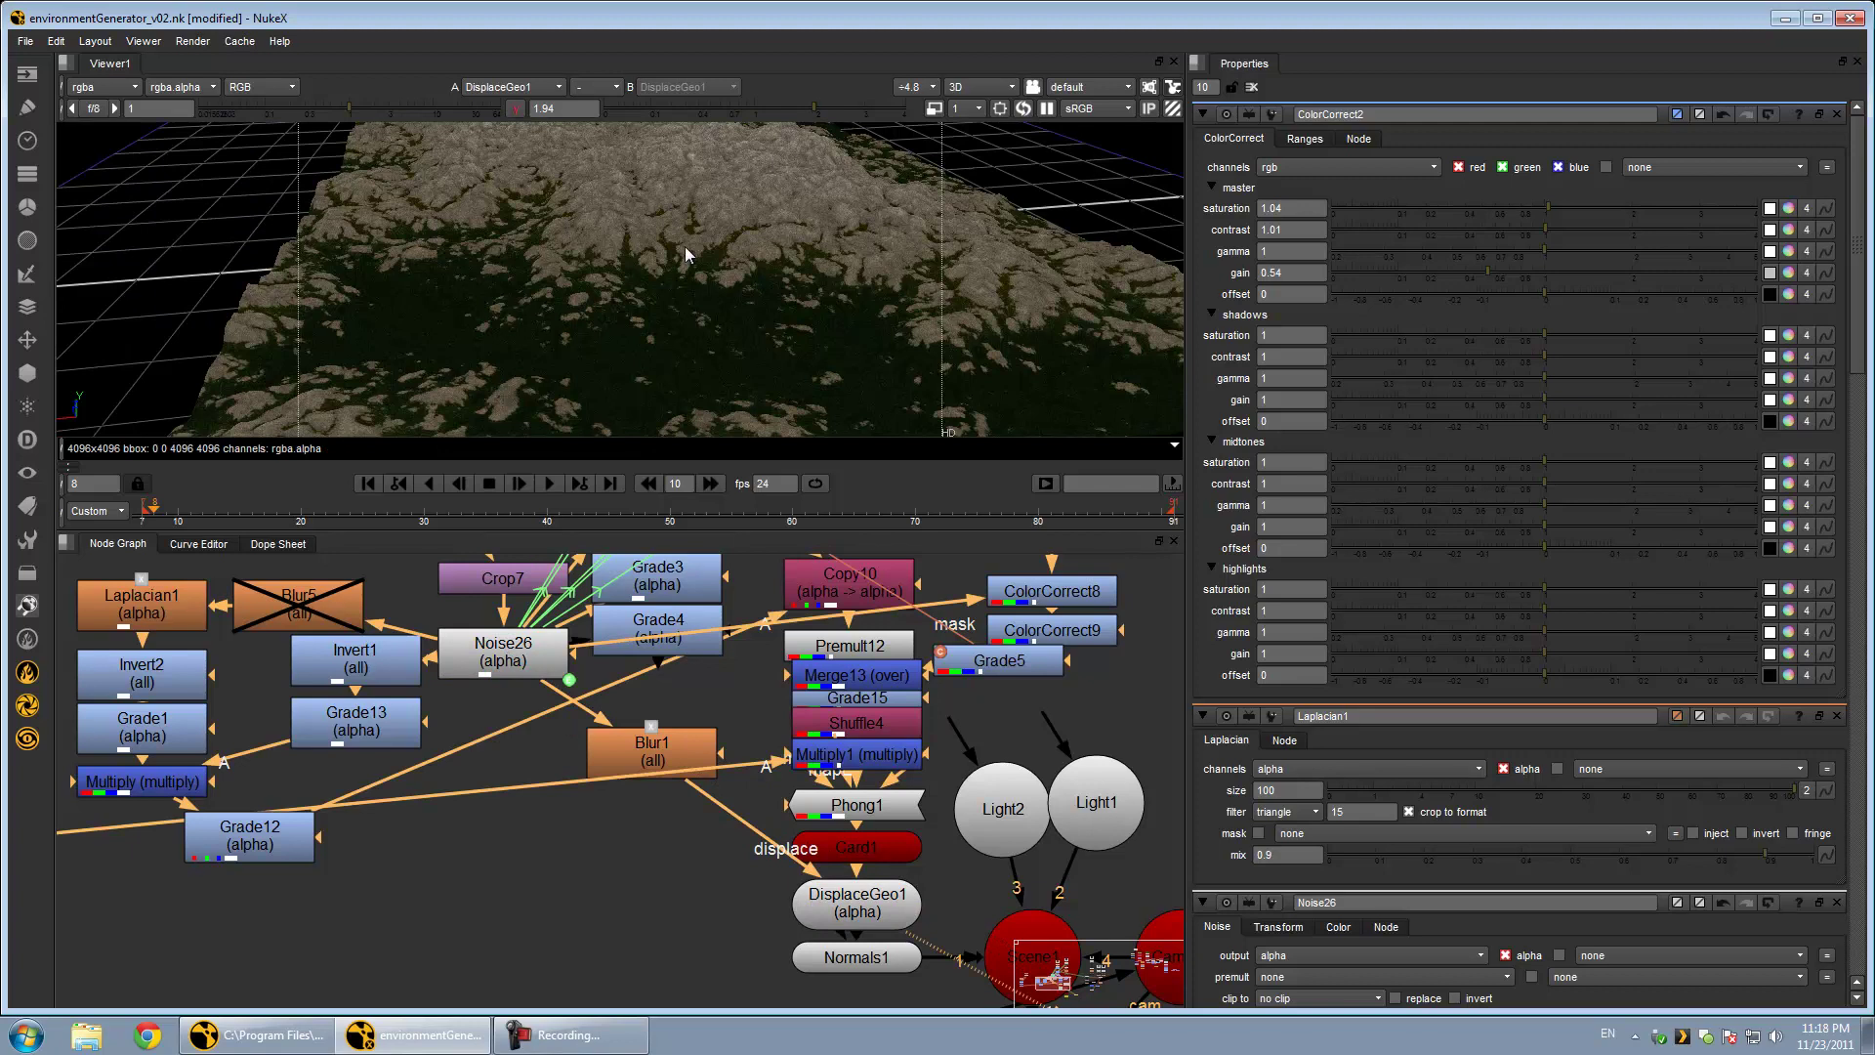
{"action": "left_click_drag", "start_coordinate": [685, 247], "coordinate": [748, 263], "text": "ctrl"}
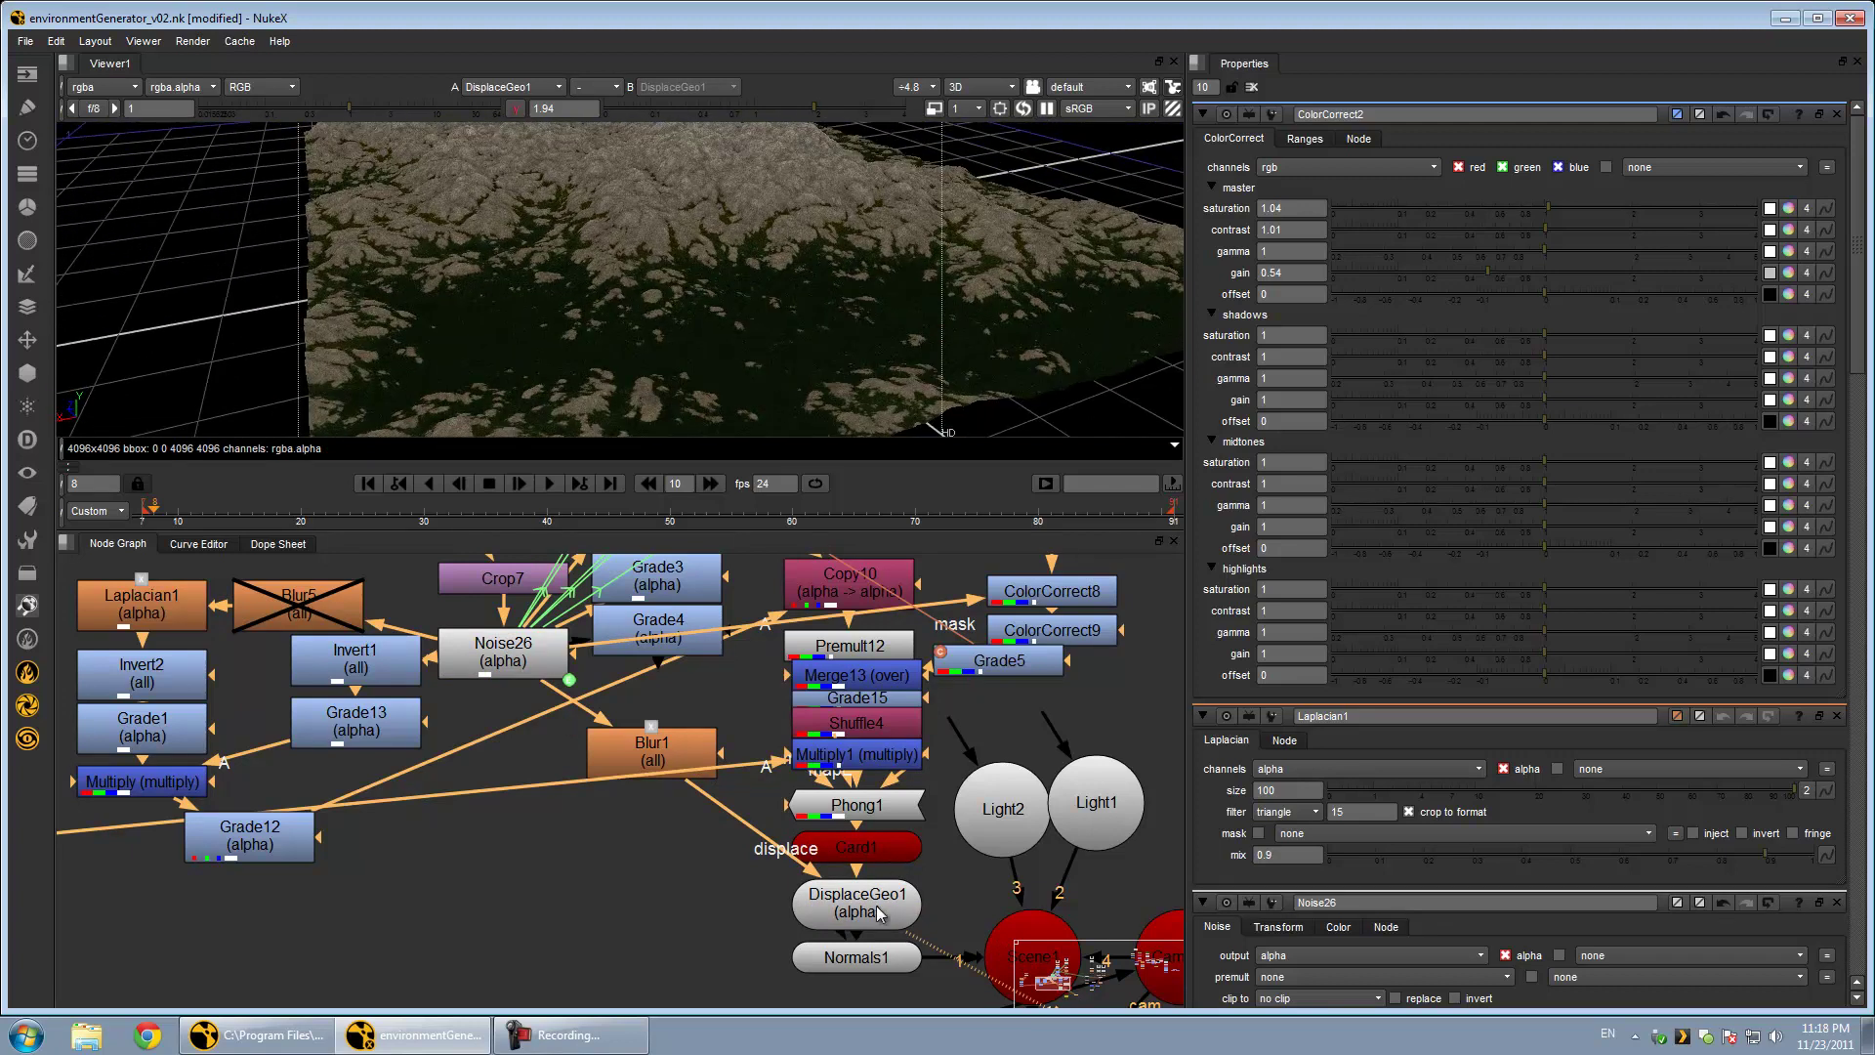
{"action": "left_click", "coordinate": [878, 949]}
{"action": "key", "text": "1"}
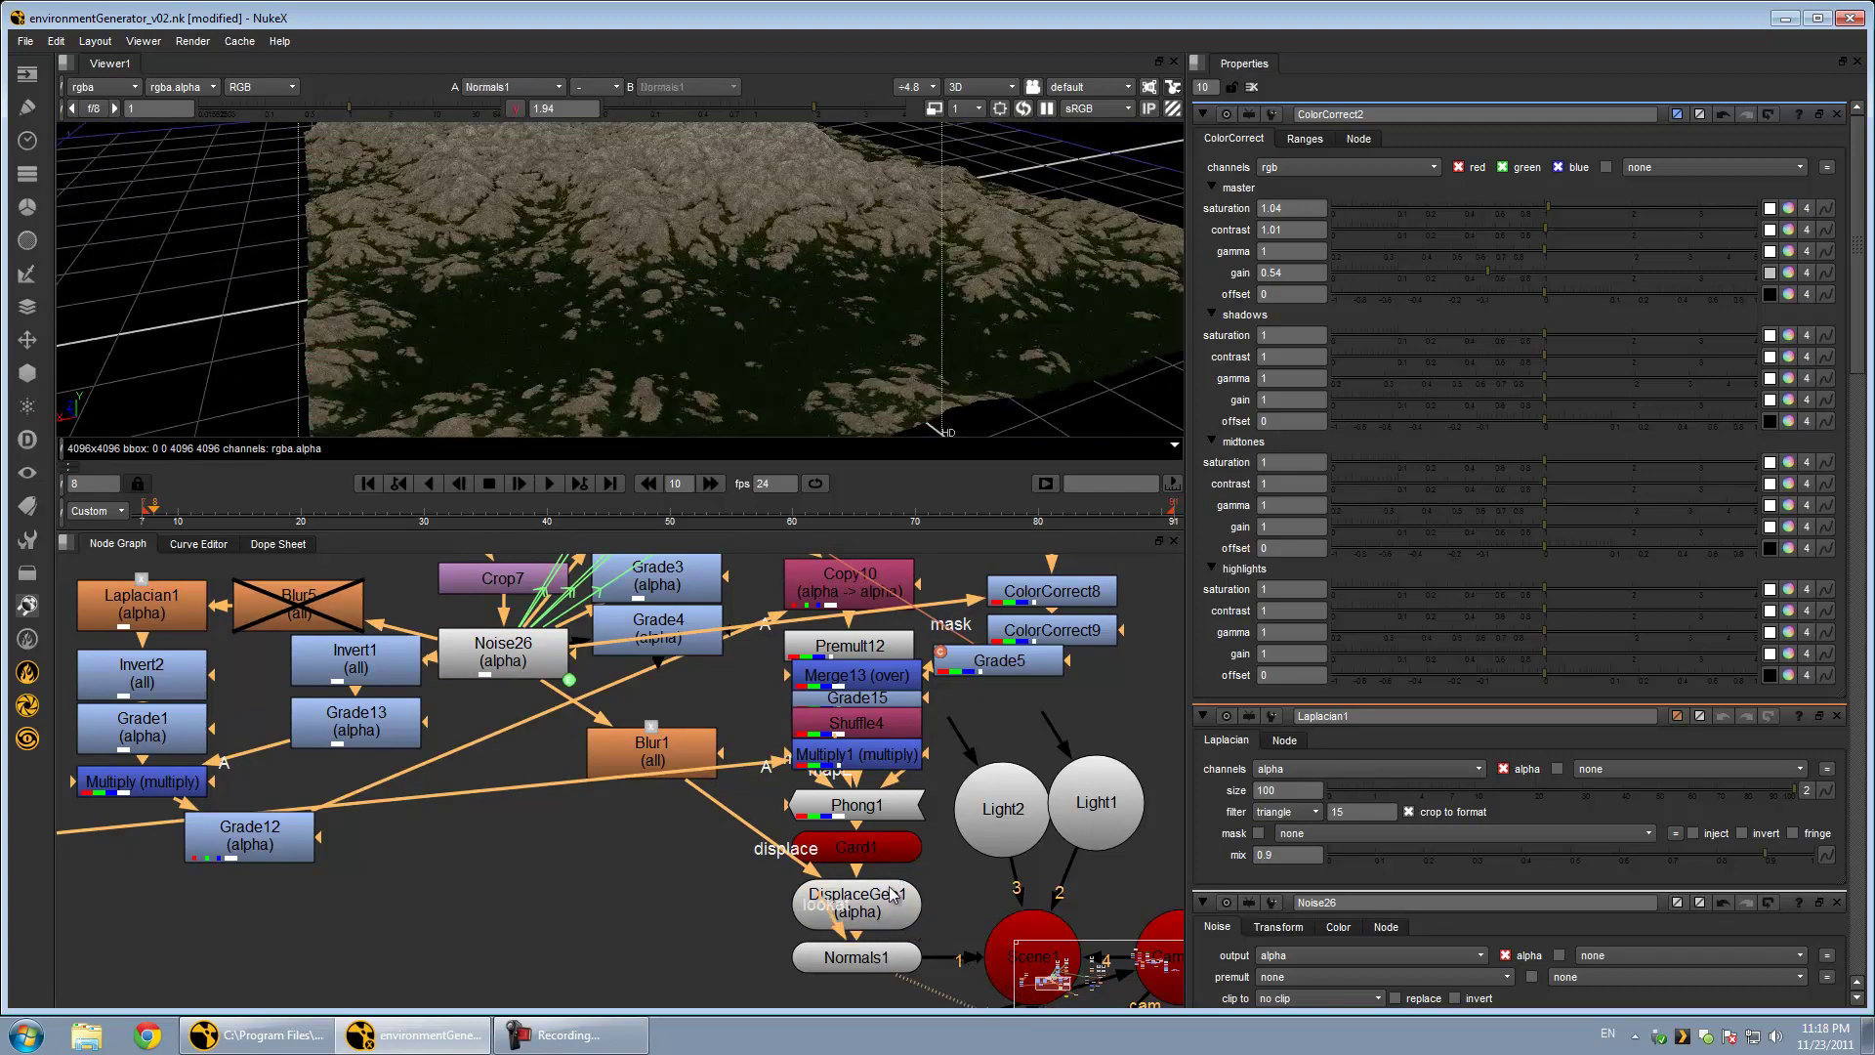
View Scene1 with its lights and inspect the lit, displaced terrain from near and far
{"action": "middle_click_drag", "start_coordinate": [892, 897], "coordinate": [714, 780]}
{"action": "left_click", "coordinate": [855, 842]}
{"action": "key", "text": "1"}
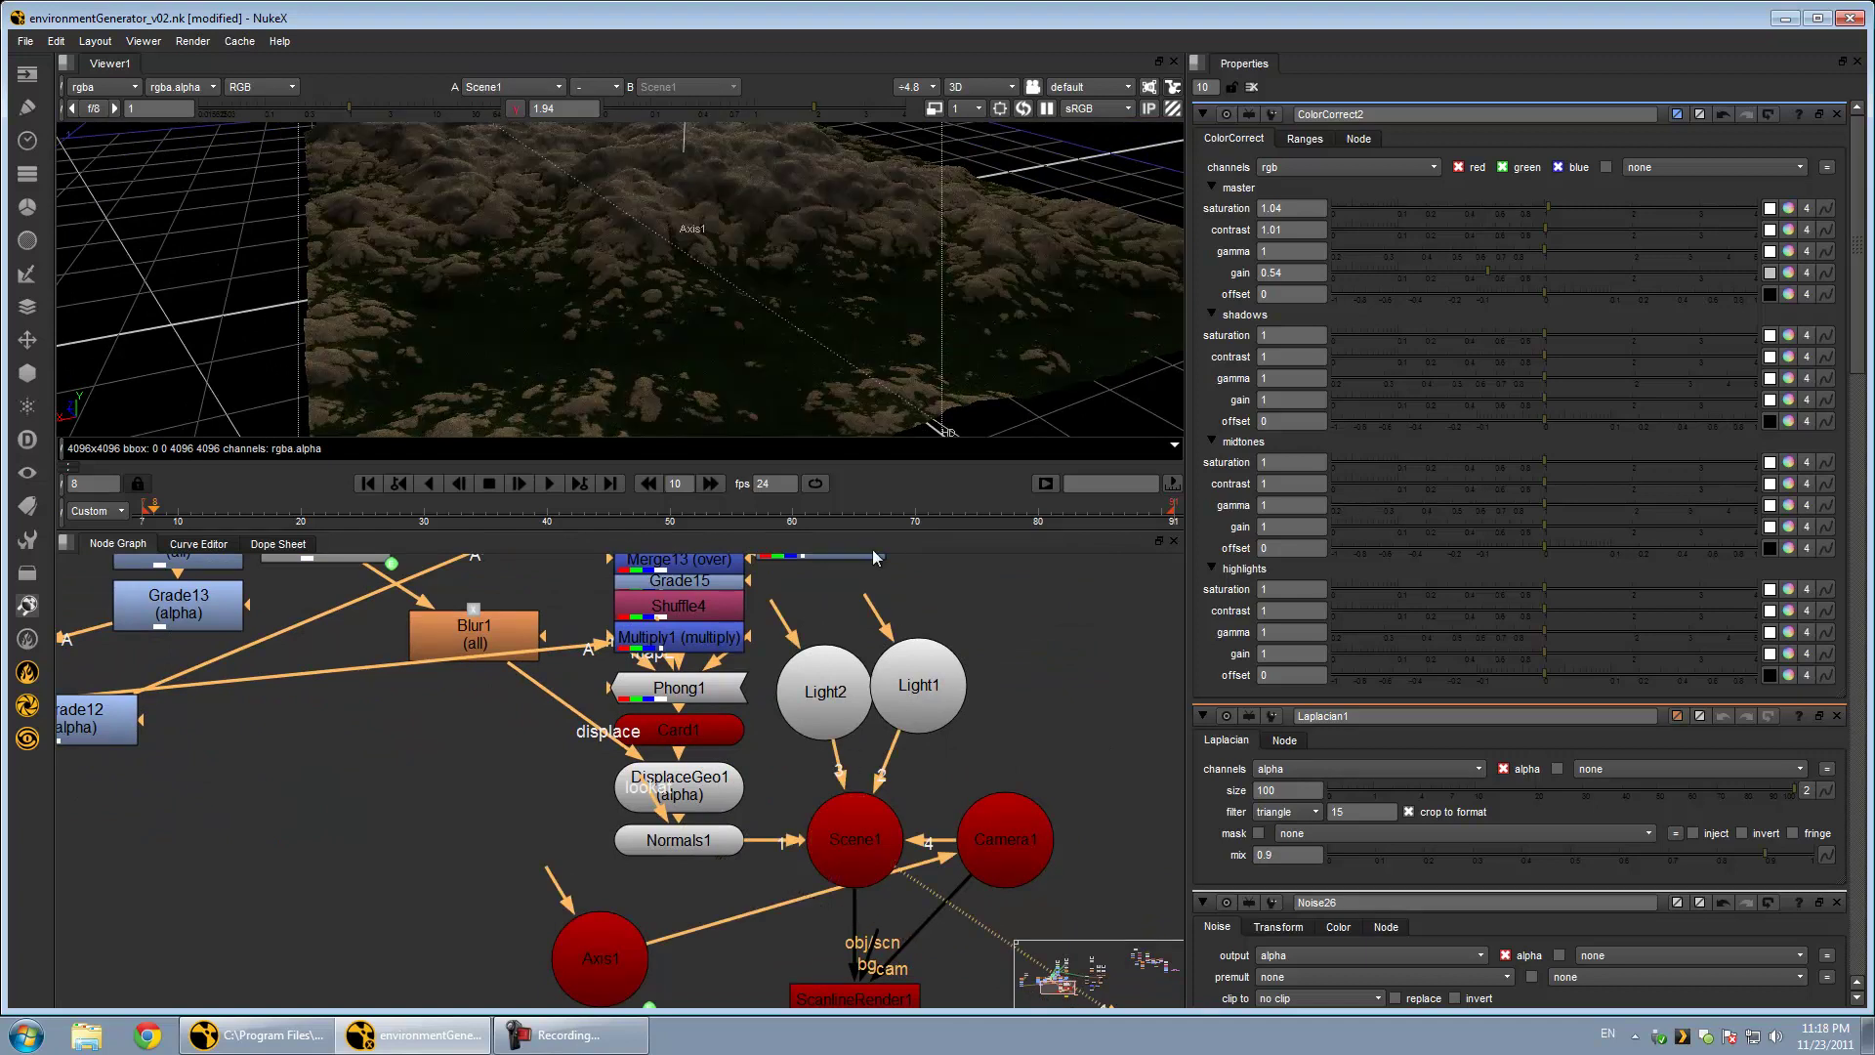
{"action": "left_click_drag", "start_coordinate": [700, 250], "coordinate": [150, 246], "text": "ctrl"}
{"action": "scroll", "coordinate": [687, 255], "scroll_direction": "up", "scroll_amount": 8}
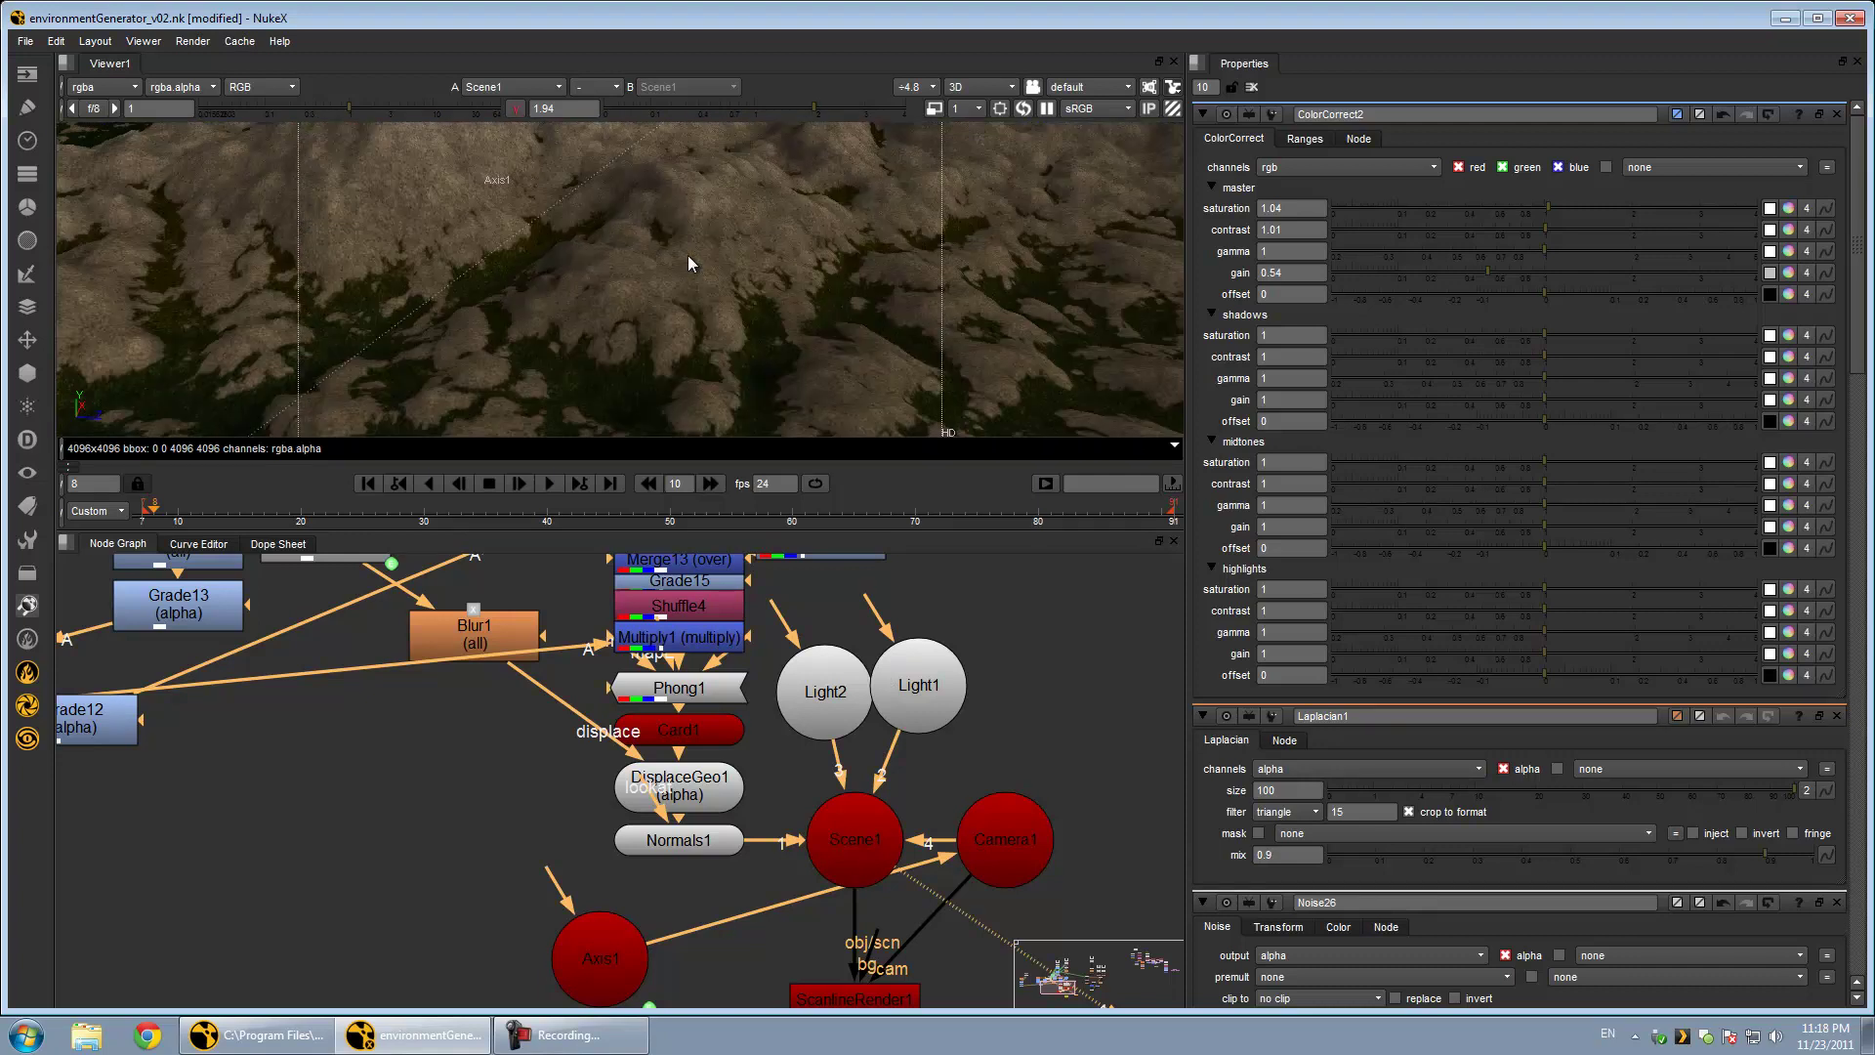
{"action": "scroll", "coordinate": [701, 313], "scroll_direction": "down", "scroll_amount": 10}
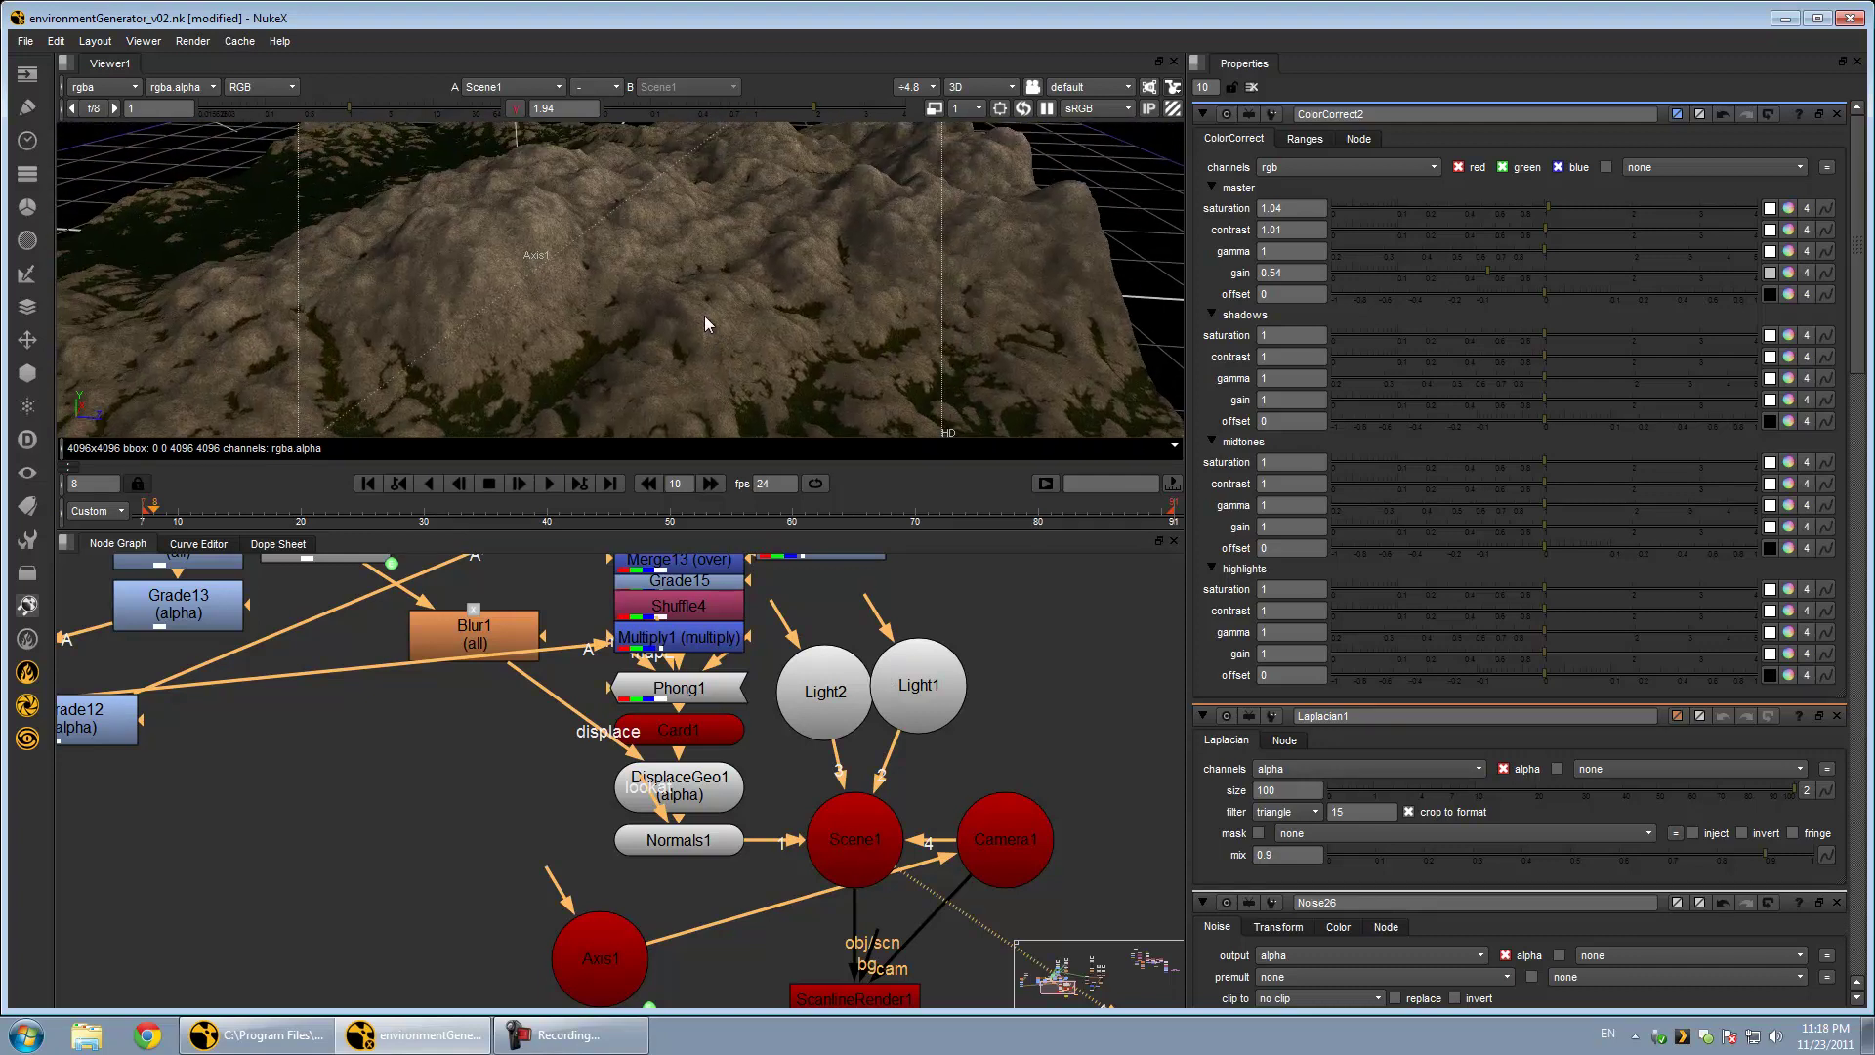
Set the x/ysize of Noise26 to 2048
{"action": "middle_click_drag", "start_coordinate": [633, 737], "coordinate": [825, 945]}
{"action": "double_click", "coordinate": [565, 762]}
{"action": "mouse_move", "coordinate": [840, 293]}
{"action": "left_mouse_down", "text": "ctrl"}
{"action": "mouse_move", "coordinate": [759, 280]}
{"action": "mouse_move", "coordinate": [772, 255]}
{"action": "mouse_move", "coordinate": [842, 283]}
{"action": "left_mouse_up", "text": "ctrl"}
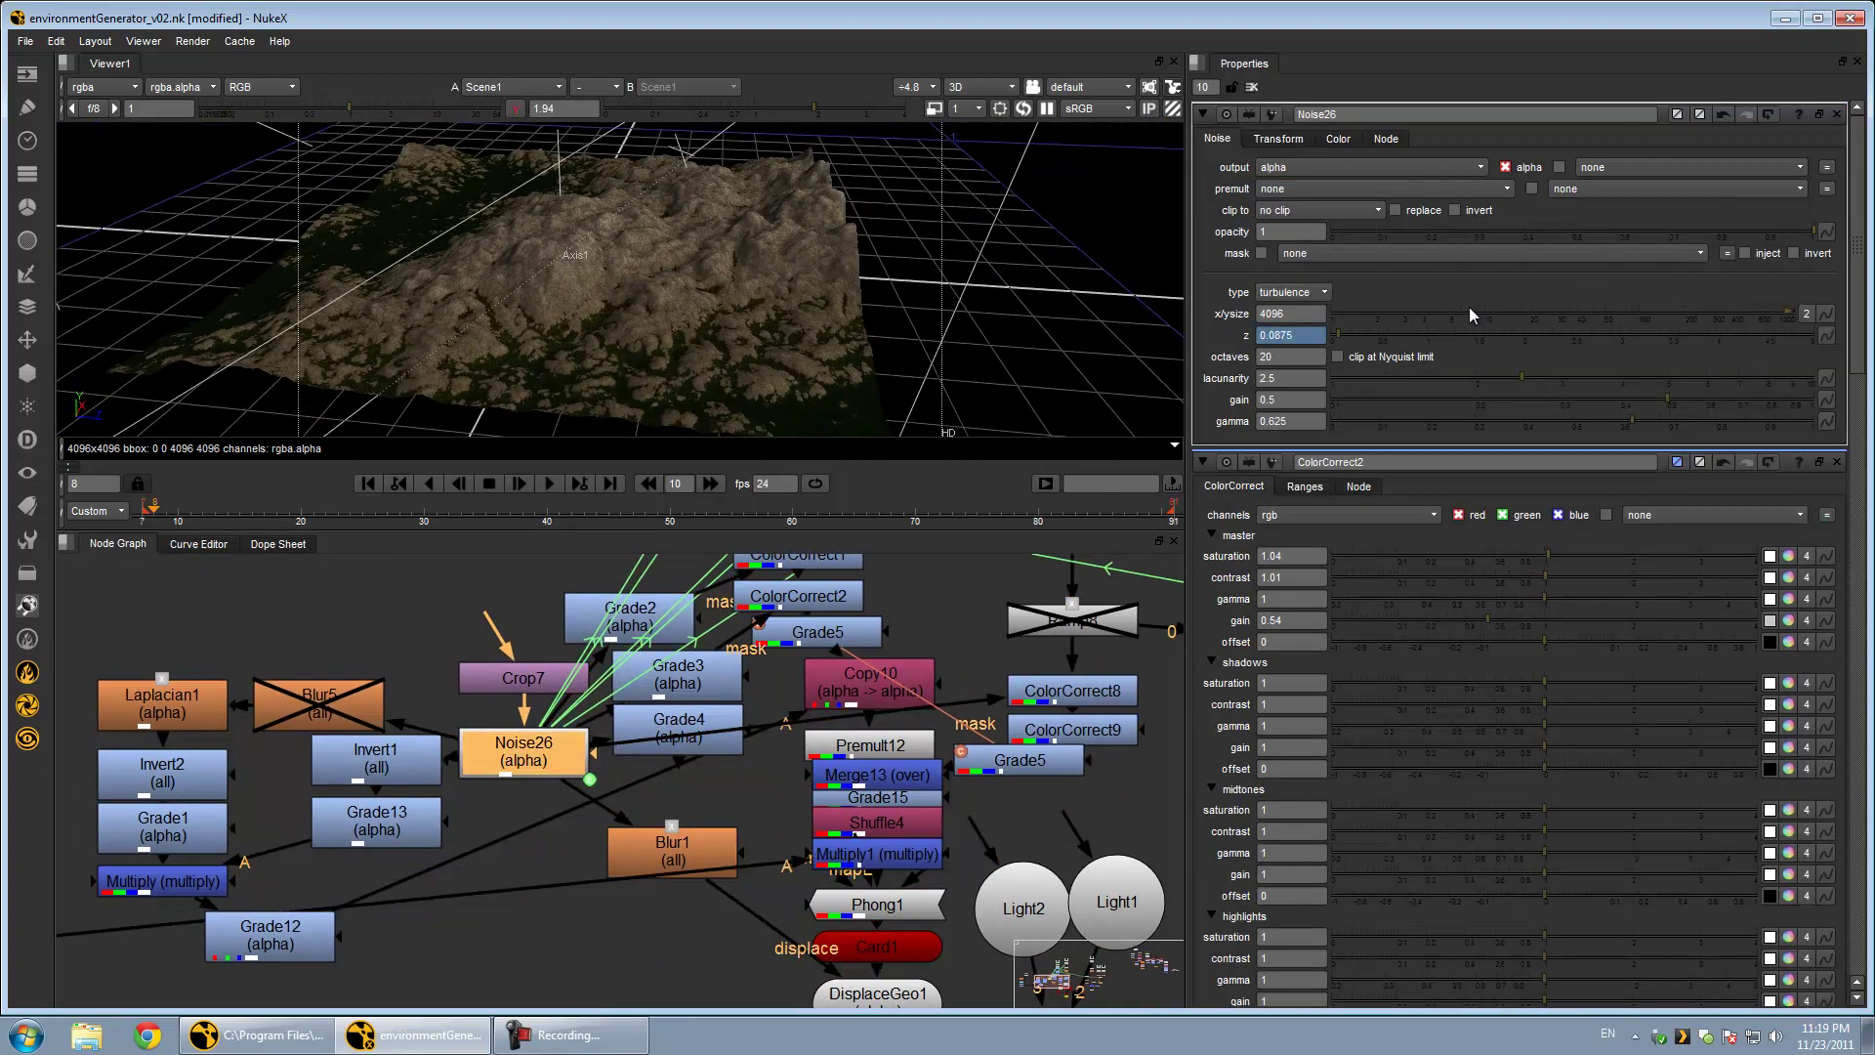
{"action": "double_click", "coordinate": [1272, 313]}
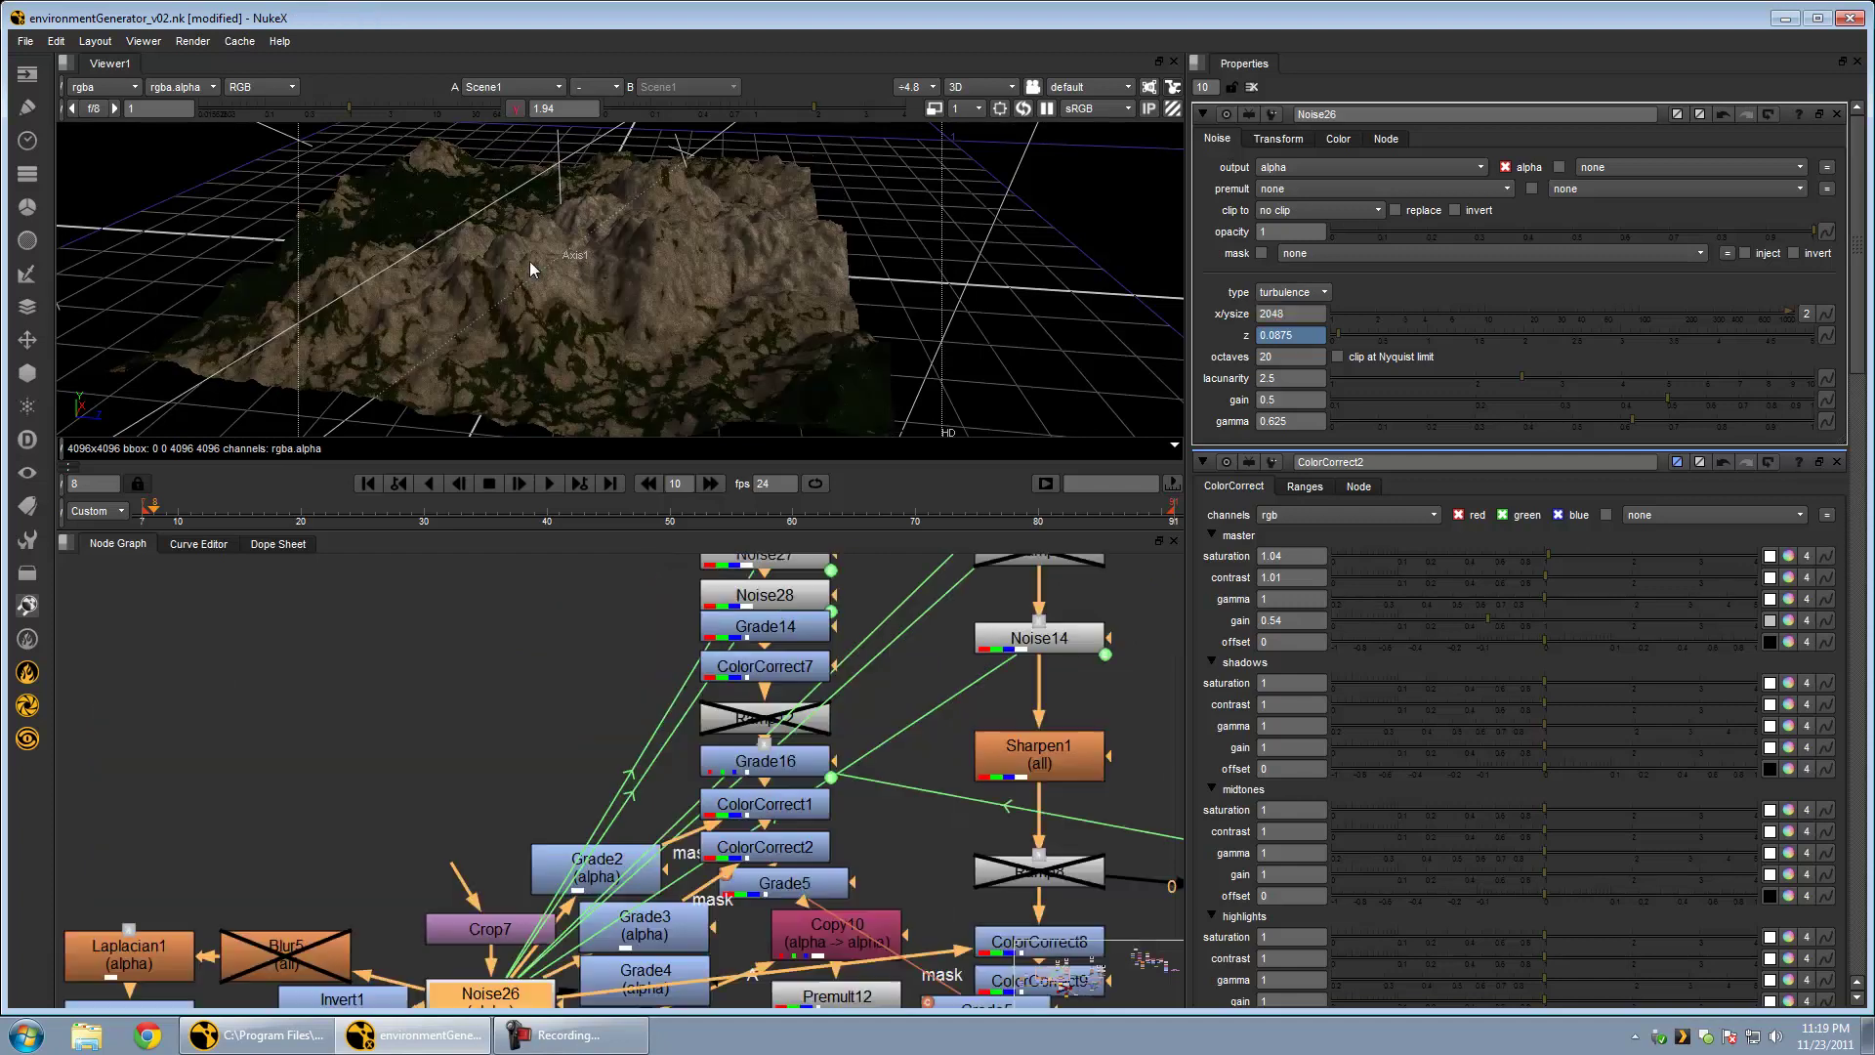
Examine the reshaped terrain in Scene1 from several angles and distances, including the light above it
{"action": "mouse_move", "coordinate": [618, 213]}
{"action": "left_mouse_down", "text": "ctrl"}
{"action": "mouse_move", "coordinate": [694, 238]}
{"action": "mouse_move", "coordinate": [755, 183]}
{"action": "left_mouse_up", "text": "ctrl"}
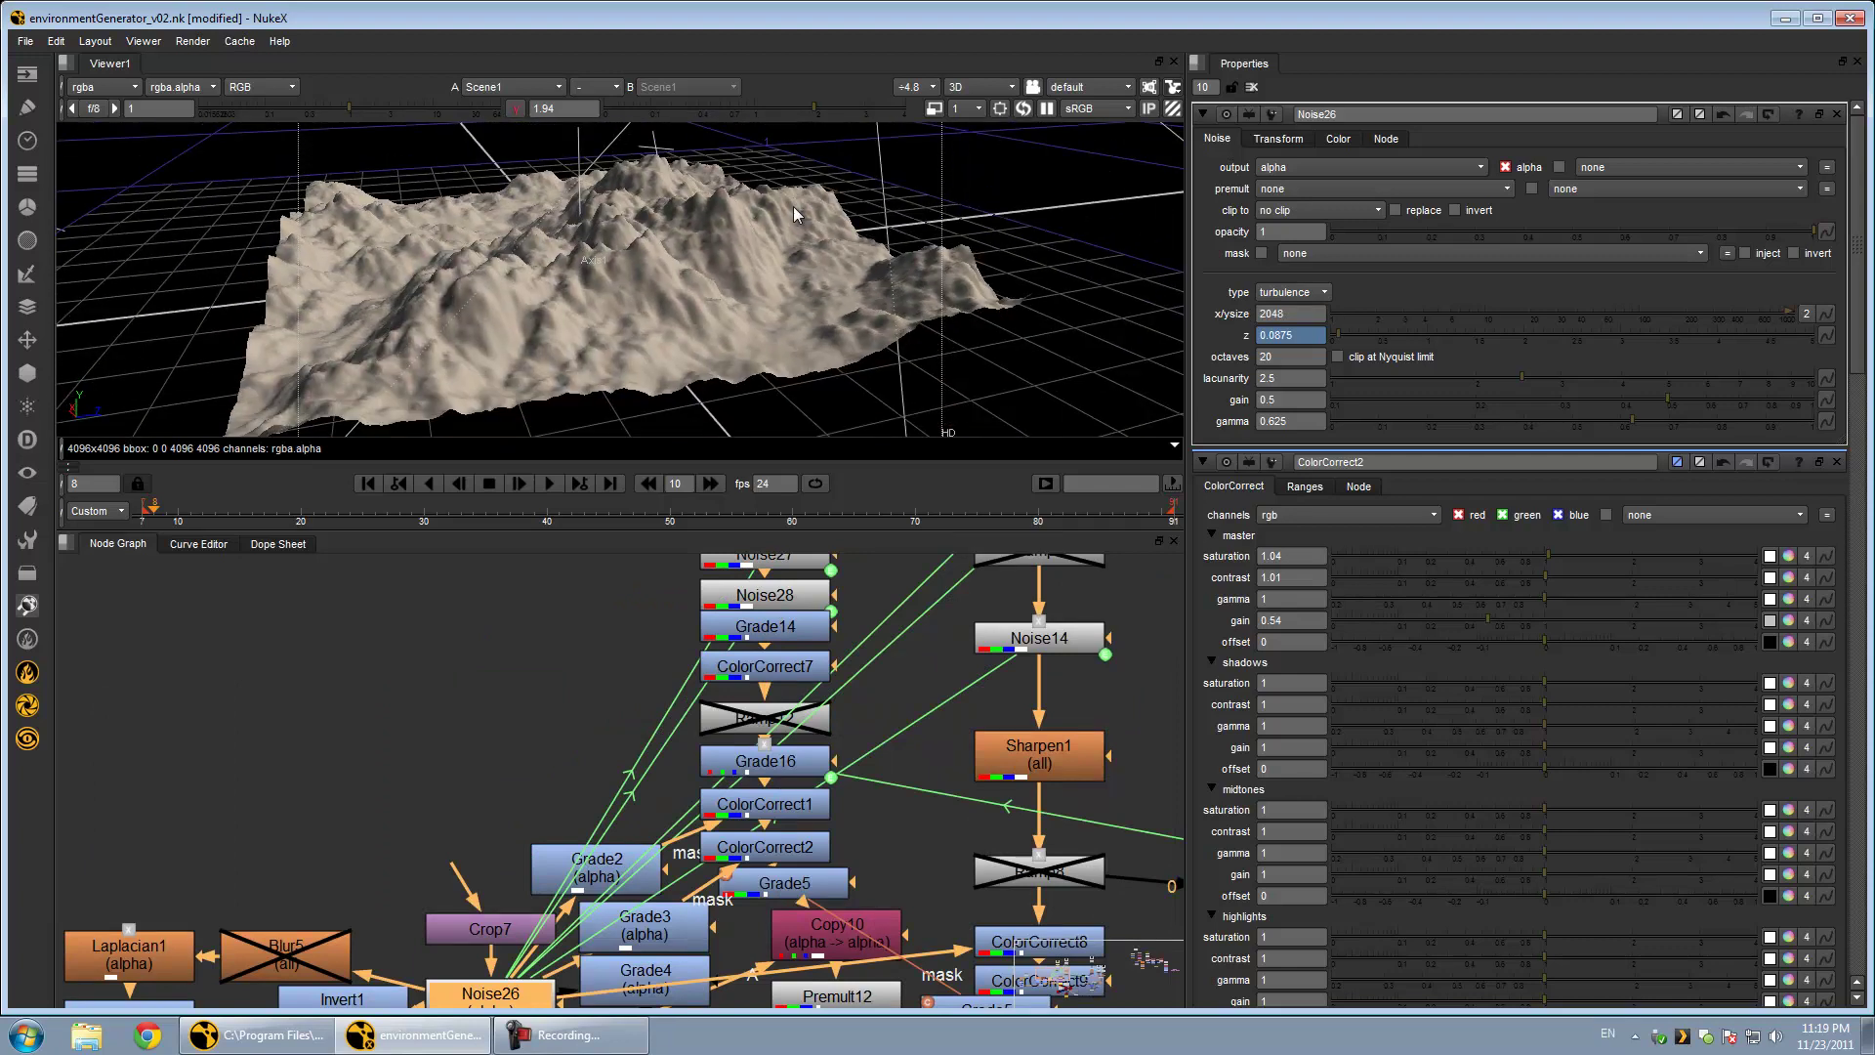
{"action": "mouse_move", "coordinate": [848, 192]}
{"action": "left_mouse_down", "text": "ctrl"}
{"action": "mouse_move", "coordinate": [769, 202]}
{"action": "mouse_move", "coordinate": [770, 239]}
{"action": "mouse_move", "coordinate": [724, 198]}
{"action": "left_mouse_up", "text": "ctrl"}
{"action": "scroll", "coordinate": [658, 232], "scroll_direction": "up", "scroll_amount": 3}
{"action": "left_click_drag", "start_coordinate": [426, 193], "coordinate": [326, 209], "text": "ctrl"}
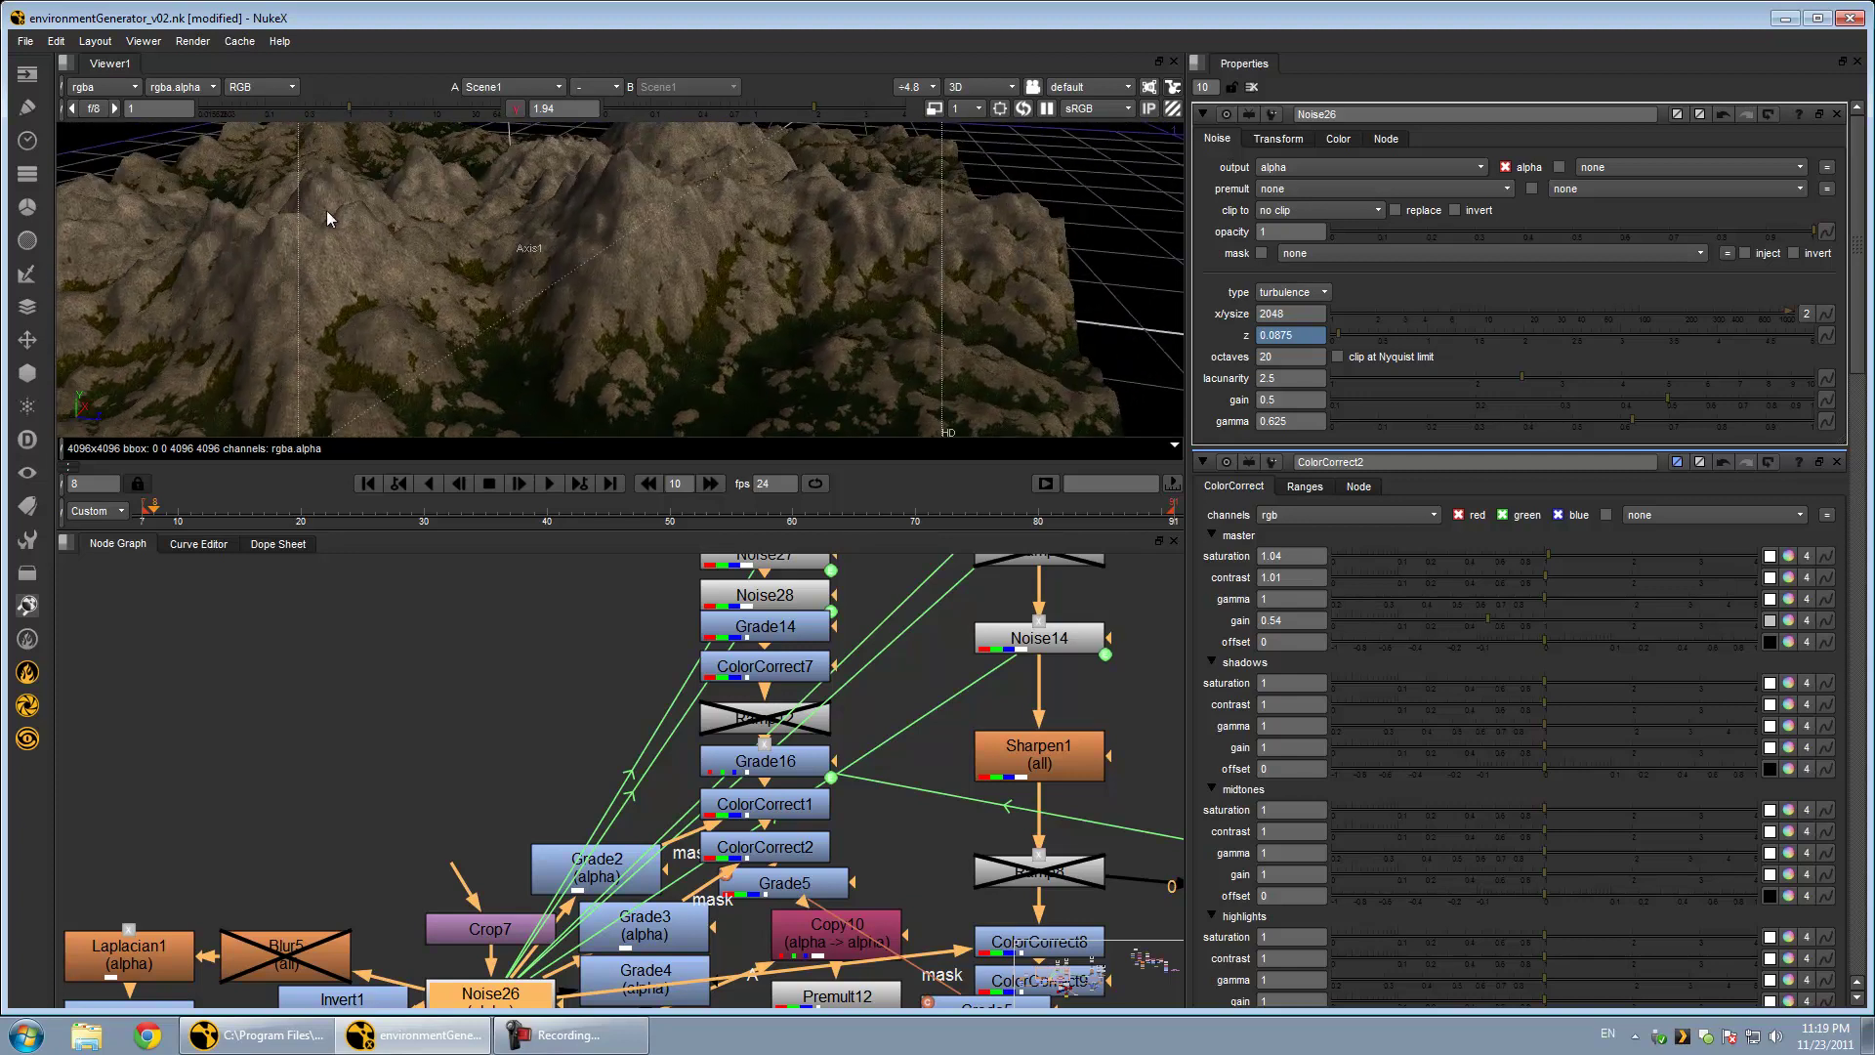
{"action": "left_click_drag", "start_coordinate": [559, 302], "coordinate": [885, 235], "text": "ctrl"}
{"action": "middle_click_drag", "start_coordinate": [885, 234], "coordinate": [768, 184], "text": "alt"}
{"action": "left_click_drag", "start_coordinate": [726, 204], "coordinate": [723, 223], "text": "alt"}
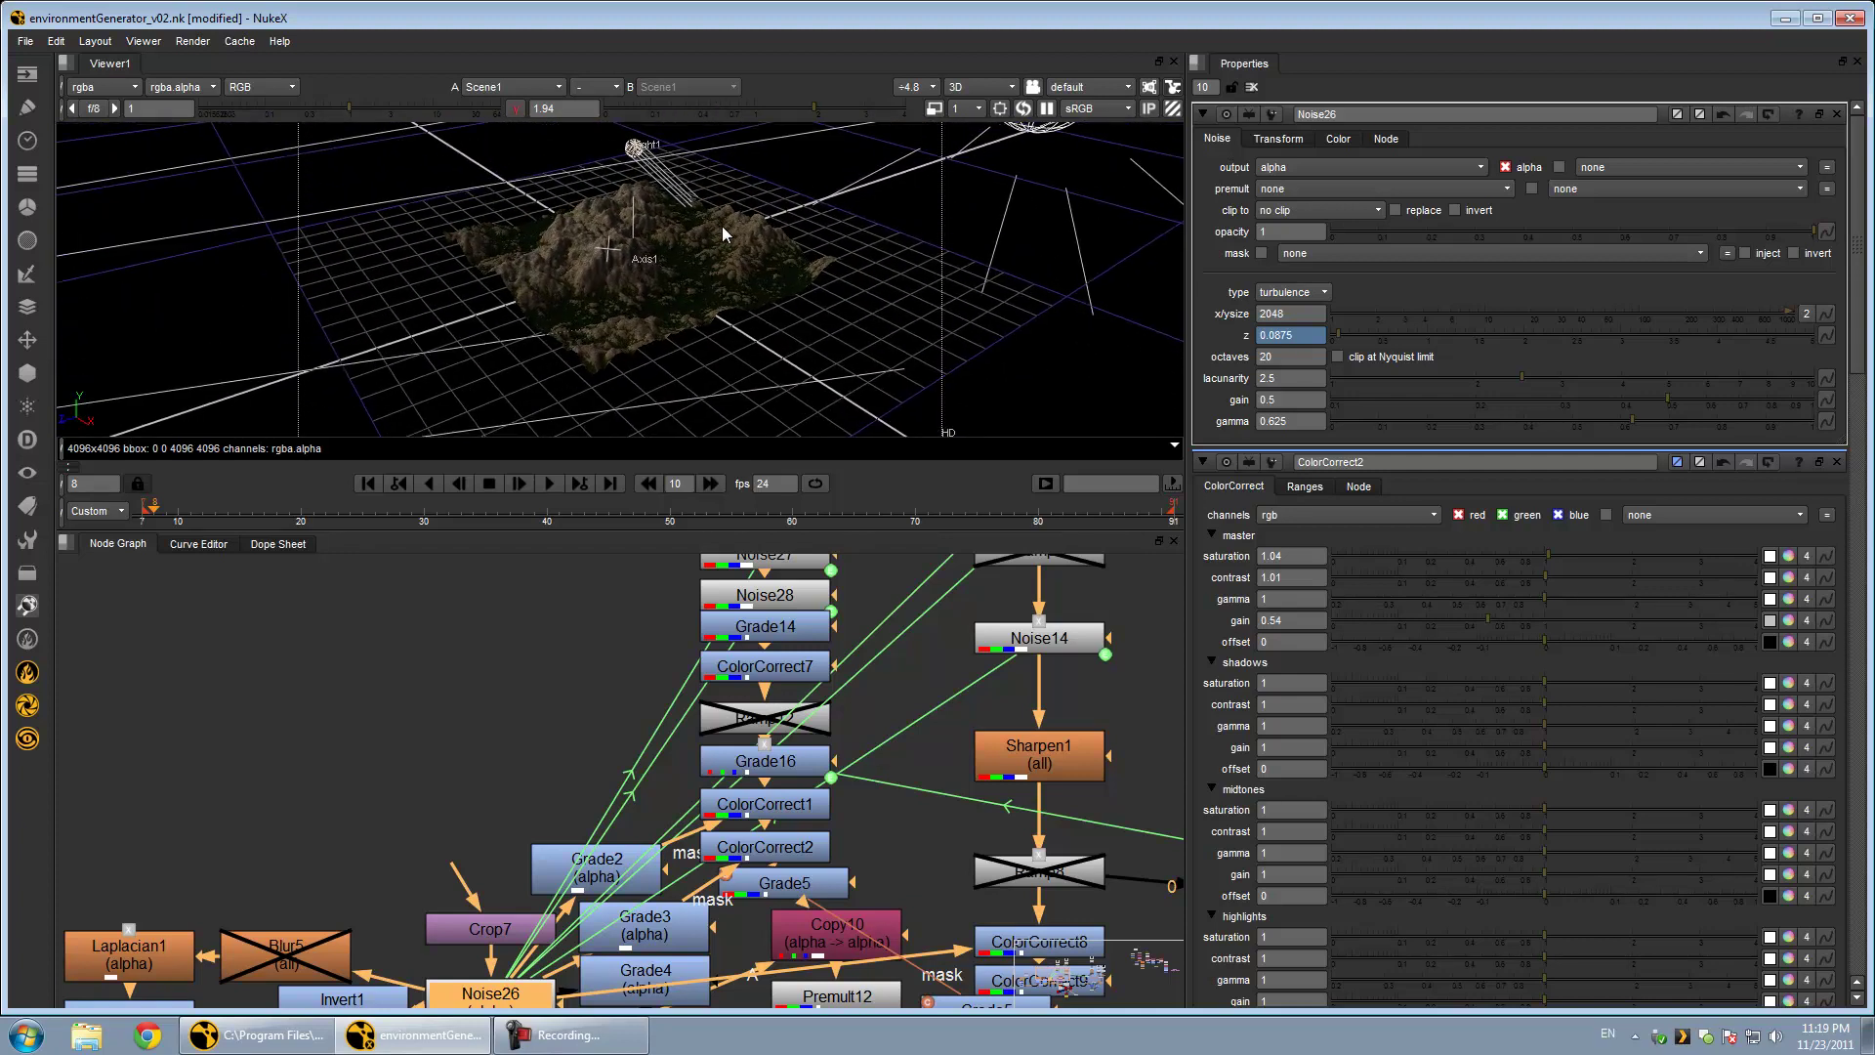
Rotate the directional Light1 above the mountain to about -77.4, 44.2, -131.8 degrees in x, y and z
{"action": "double_click", "coordinate": [631, 146]}
{"action": "key", "text": "ctrl"}
{"action": "left_click_drag", "start_coordinate": [616, 145], "coordinate": [811, 234], "text": "ctrl"}
{"action": "scroll", "coordinate": [652, 281], "scroll_direction": "up", "scroll_amount": 5}
{"action": "left_click_drag", "start_coordinate": [748, 297], "coordinate": [734, 355], "text": "ctrl"}
{"action": "scroll", "coordinate": [760, 322], "scroll_direction": "down", "scroll_amount": 4}
{"action": "left_click_drag", "start_coordinate": [665, 202], "coordinate": [662, 176], "text": "ctrl"}
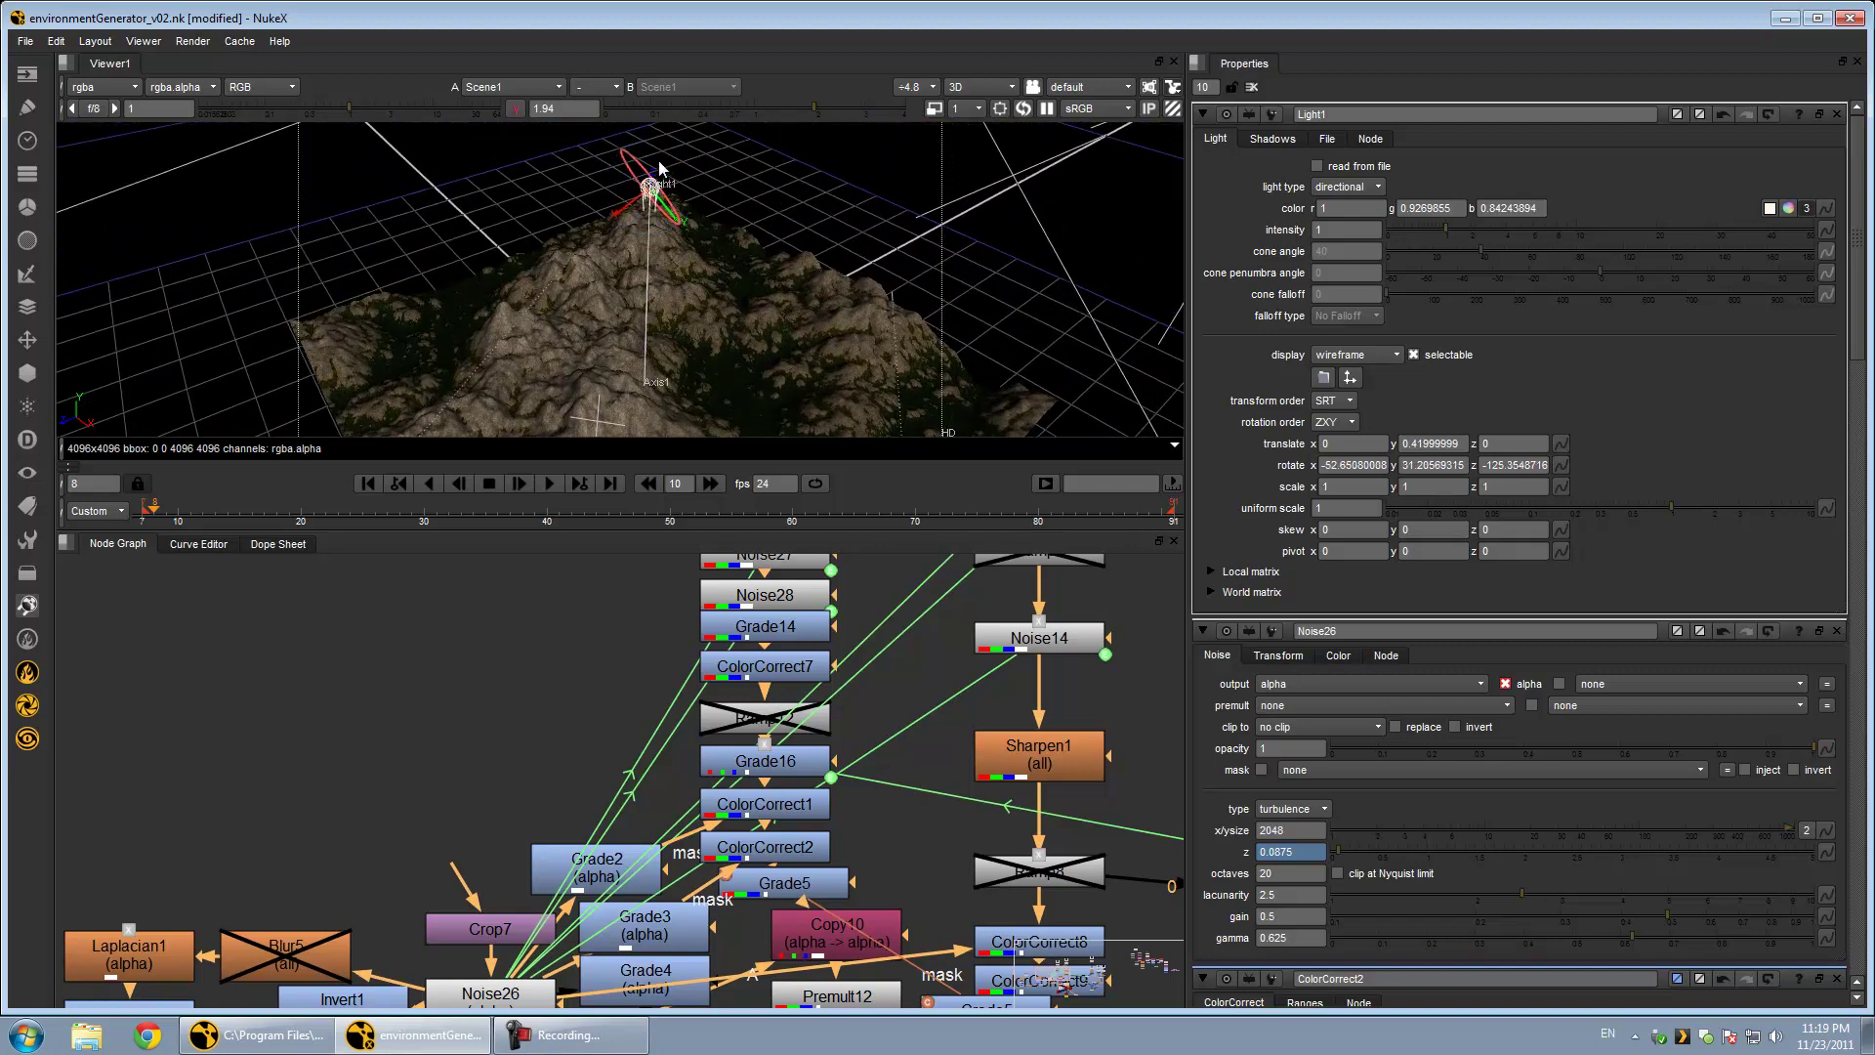
{"action": "mouse_move", "coordinate": [651, 185]}
{"action": "left_mouse_down", "text": "ctrl"}
{"action": "mouse_move", "coordinate": [609, 222]}
{"action": "mouse_move", "coordinate": [589, 285]}
{"action": "mouse_move", "coordinate": [601, 232]}
{"action": "left_mouse_up", "text": "ctrl"}
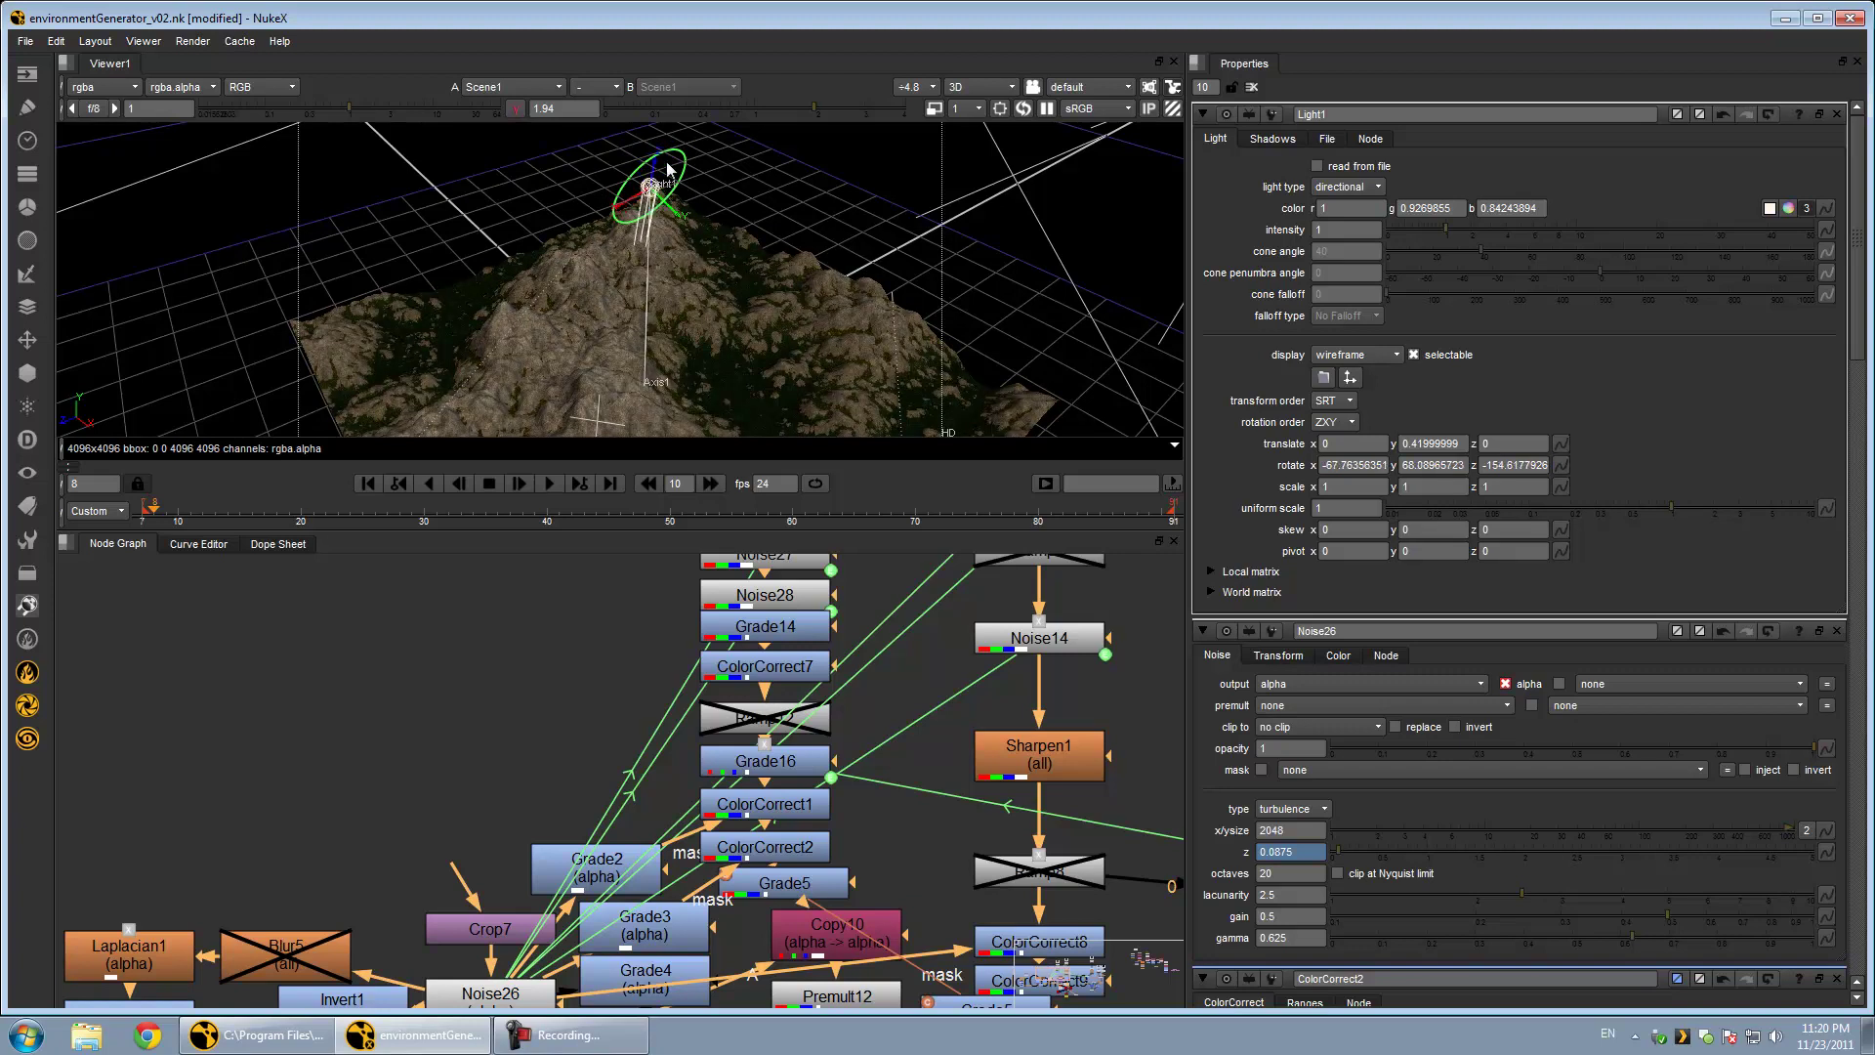
{"action": "left_click_drag", "start_coordinate": [669, 174], "coordinate": [668, 153], "text": "ctrl"}
View the Grade15 output and inspect the merged rock and grass texture in 2D
{"action": "middle_click_drag", "start_coordinate": [785, 845], "coordinate": [779, 612]}
{"action": "left_click", "coordinate": [779, 735]}
{"action": "key", "text": "1"}
{"action": "left_click", "coordinate": [786, 742]}
{"action": "key", "text": "1"}
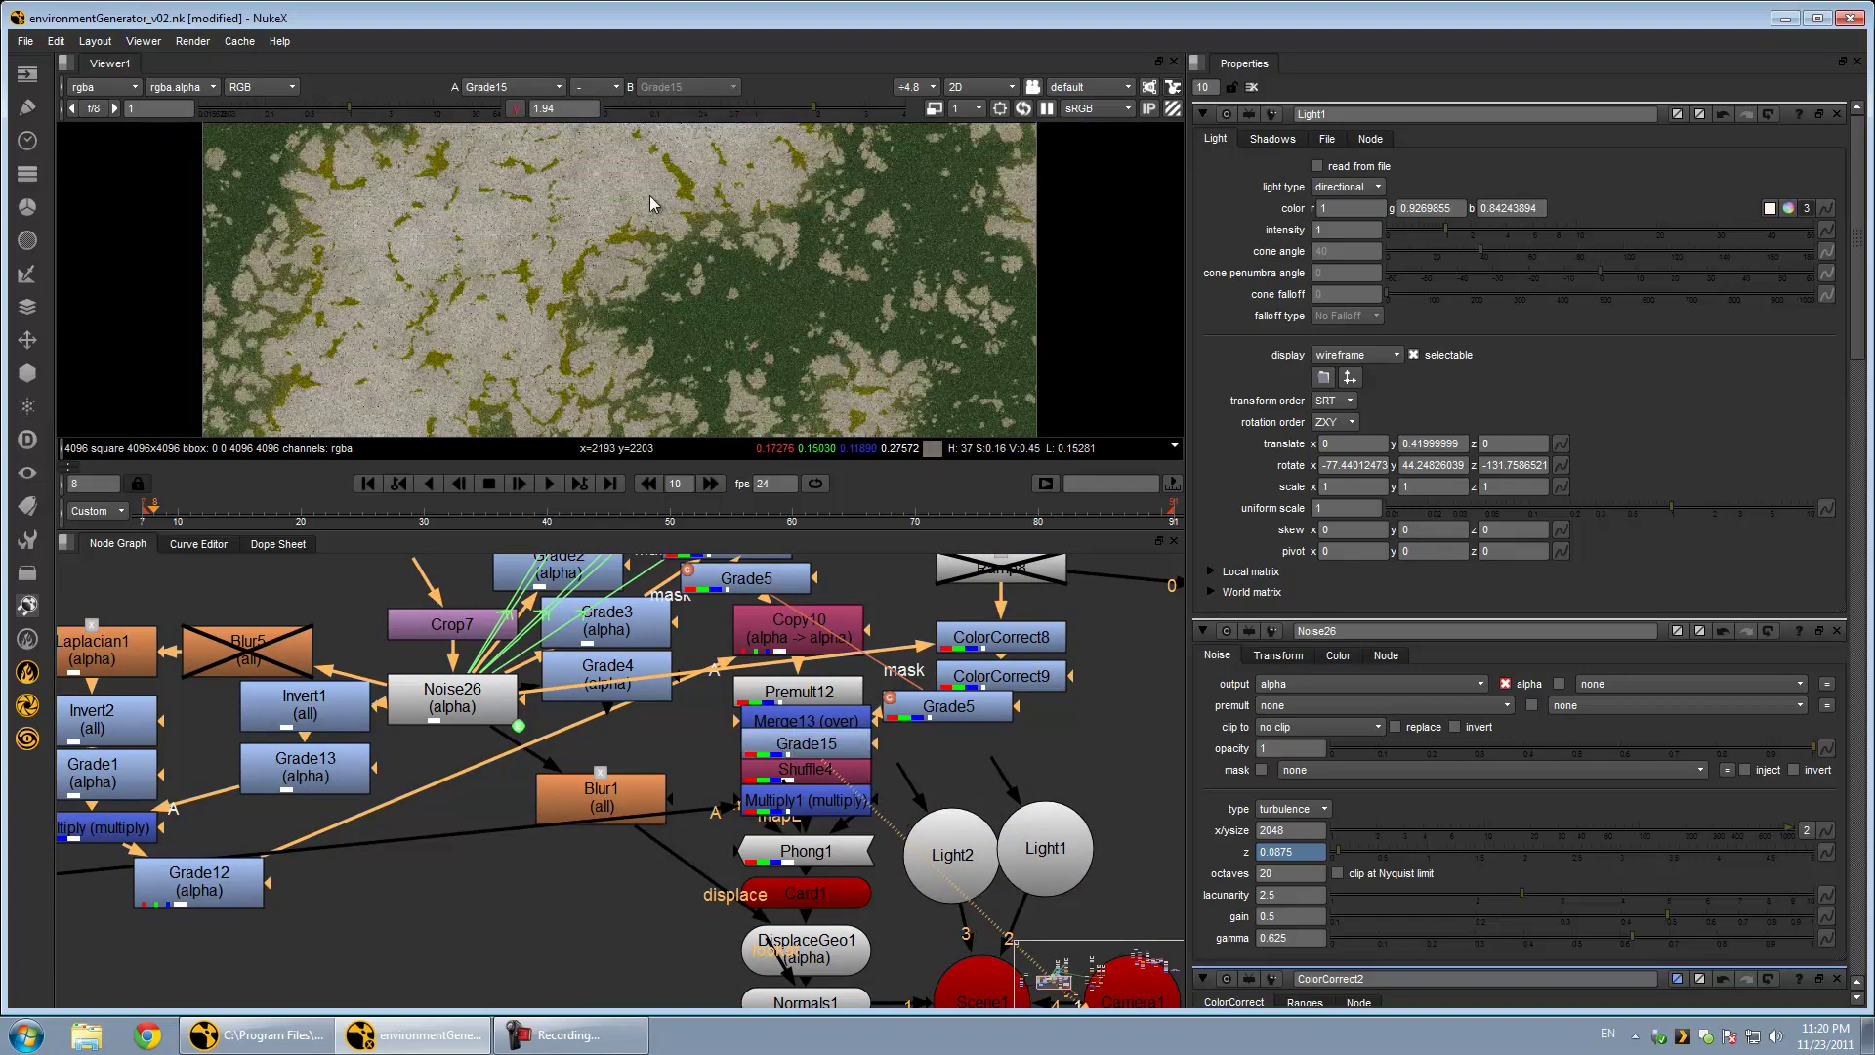
{"action": "middle_click_drag", "start_coordinate": [672, 209], "coordinate": [723, 329]}
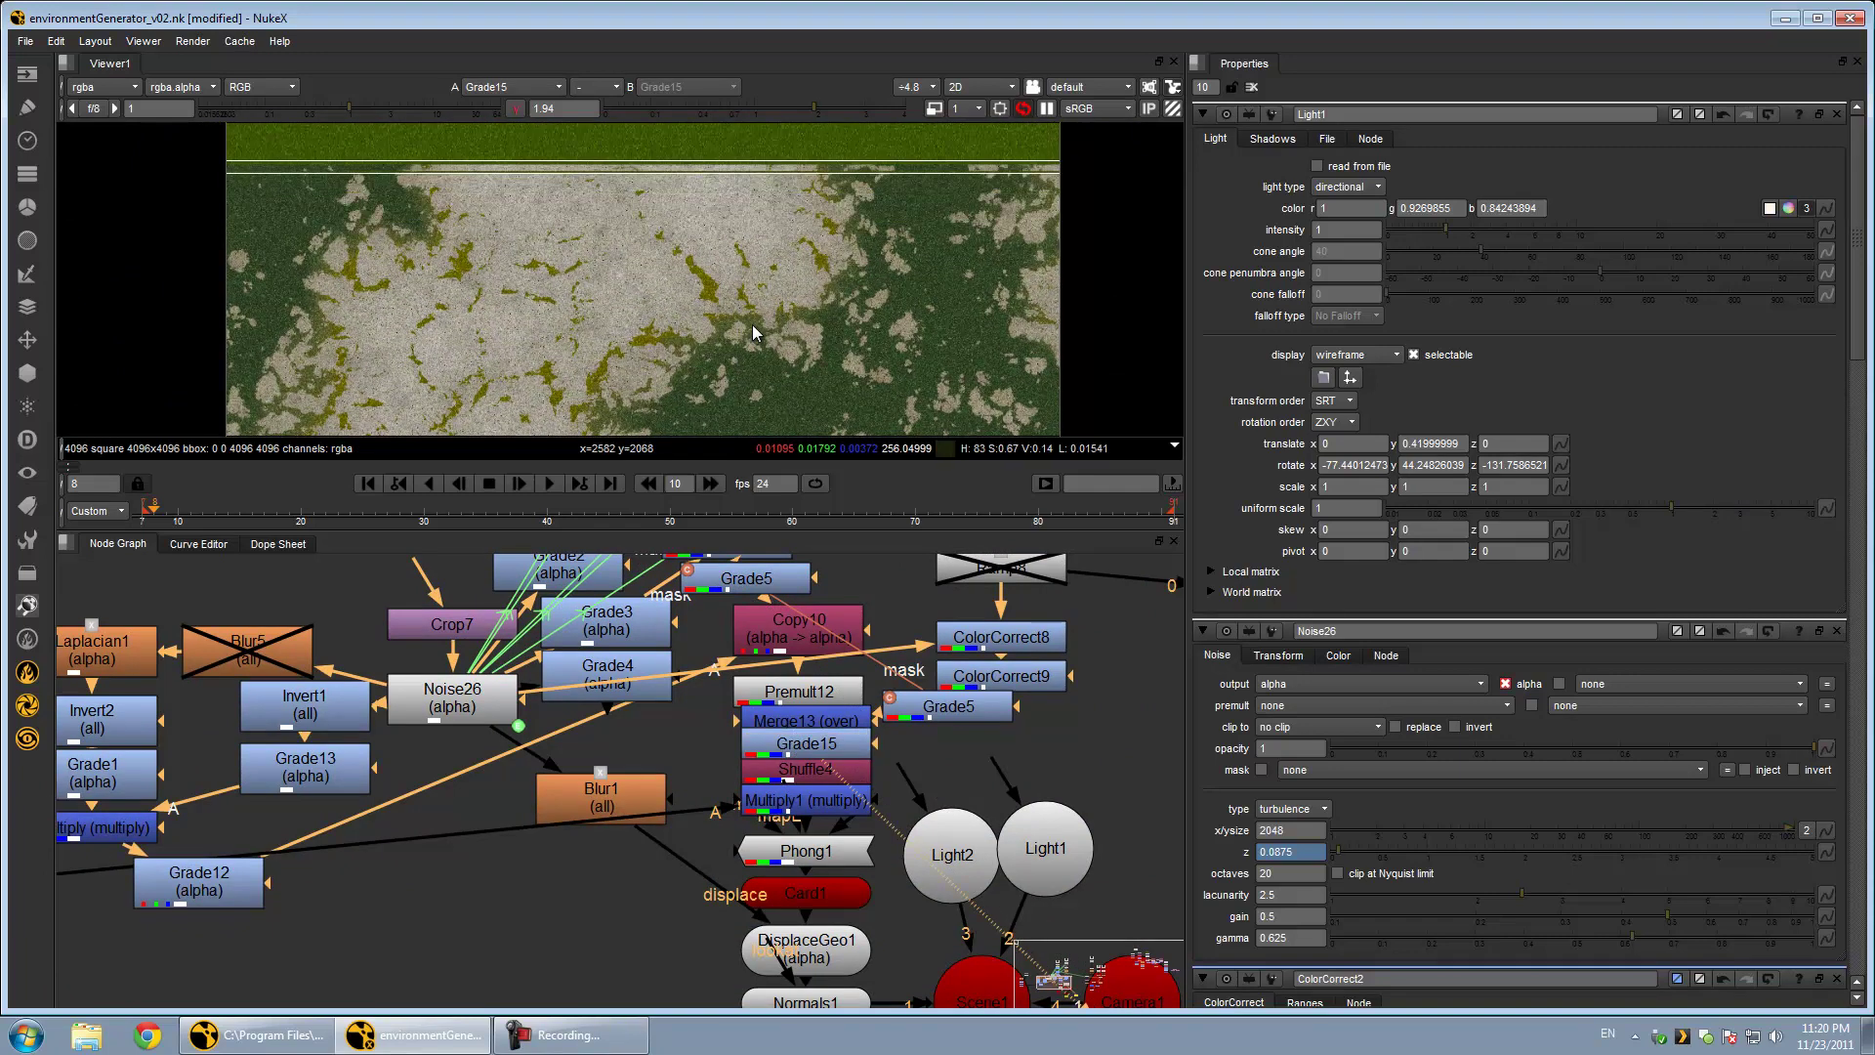